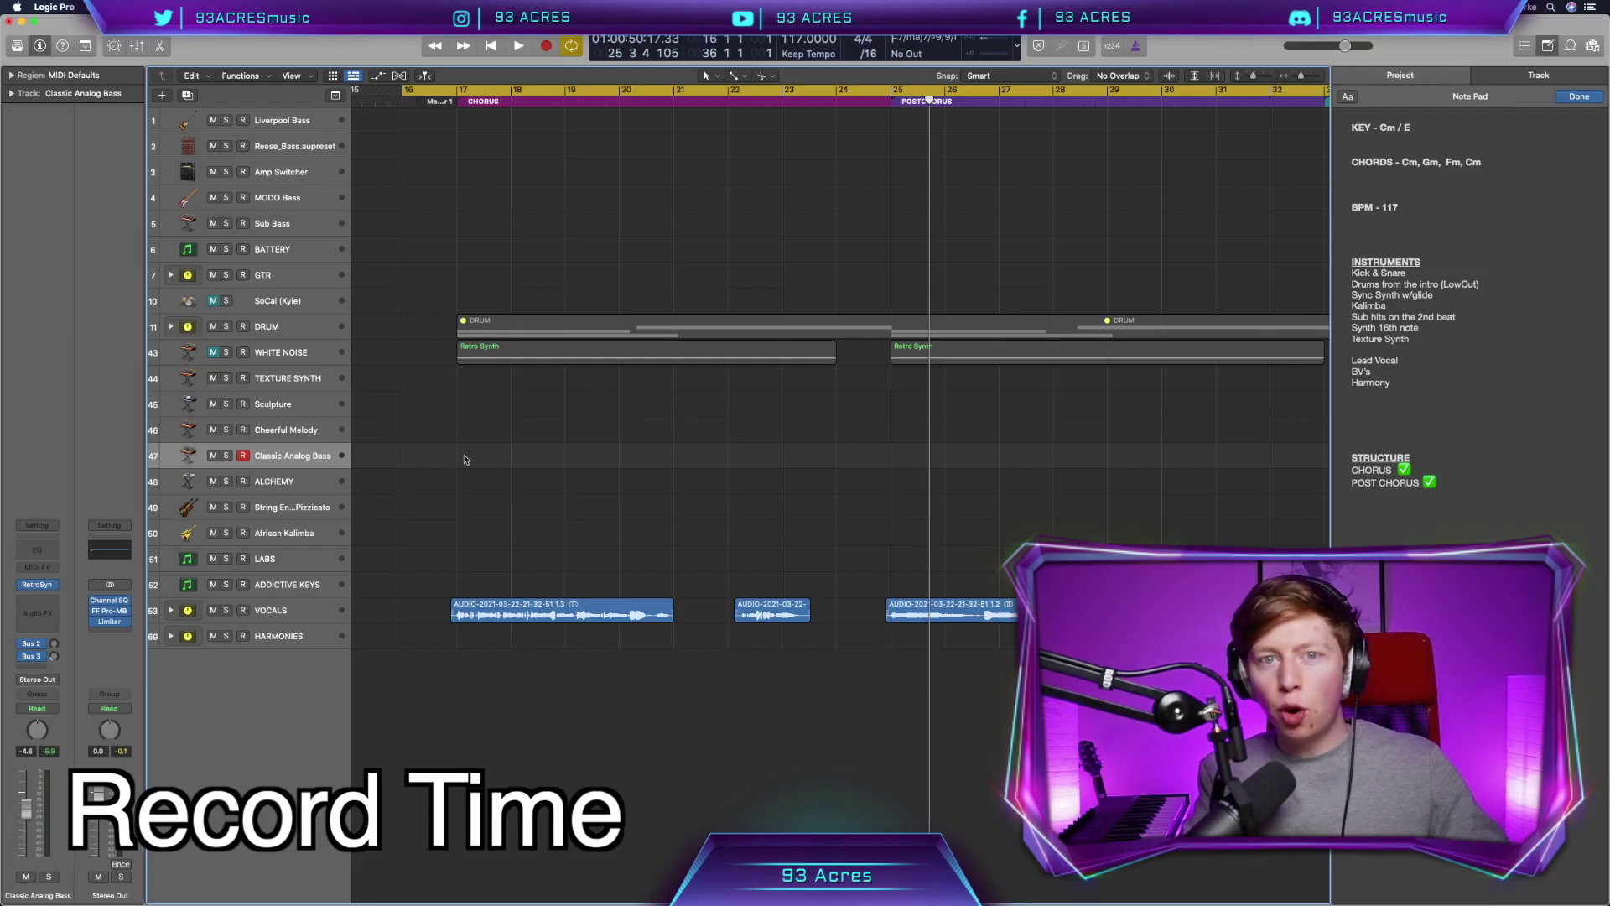
# Step: Record the bass part and apply FilterFreak's Distorted 16ths A preset to it
pyautogui.press('r')
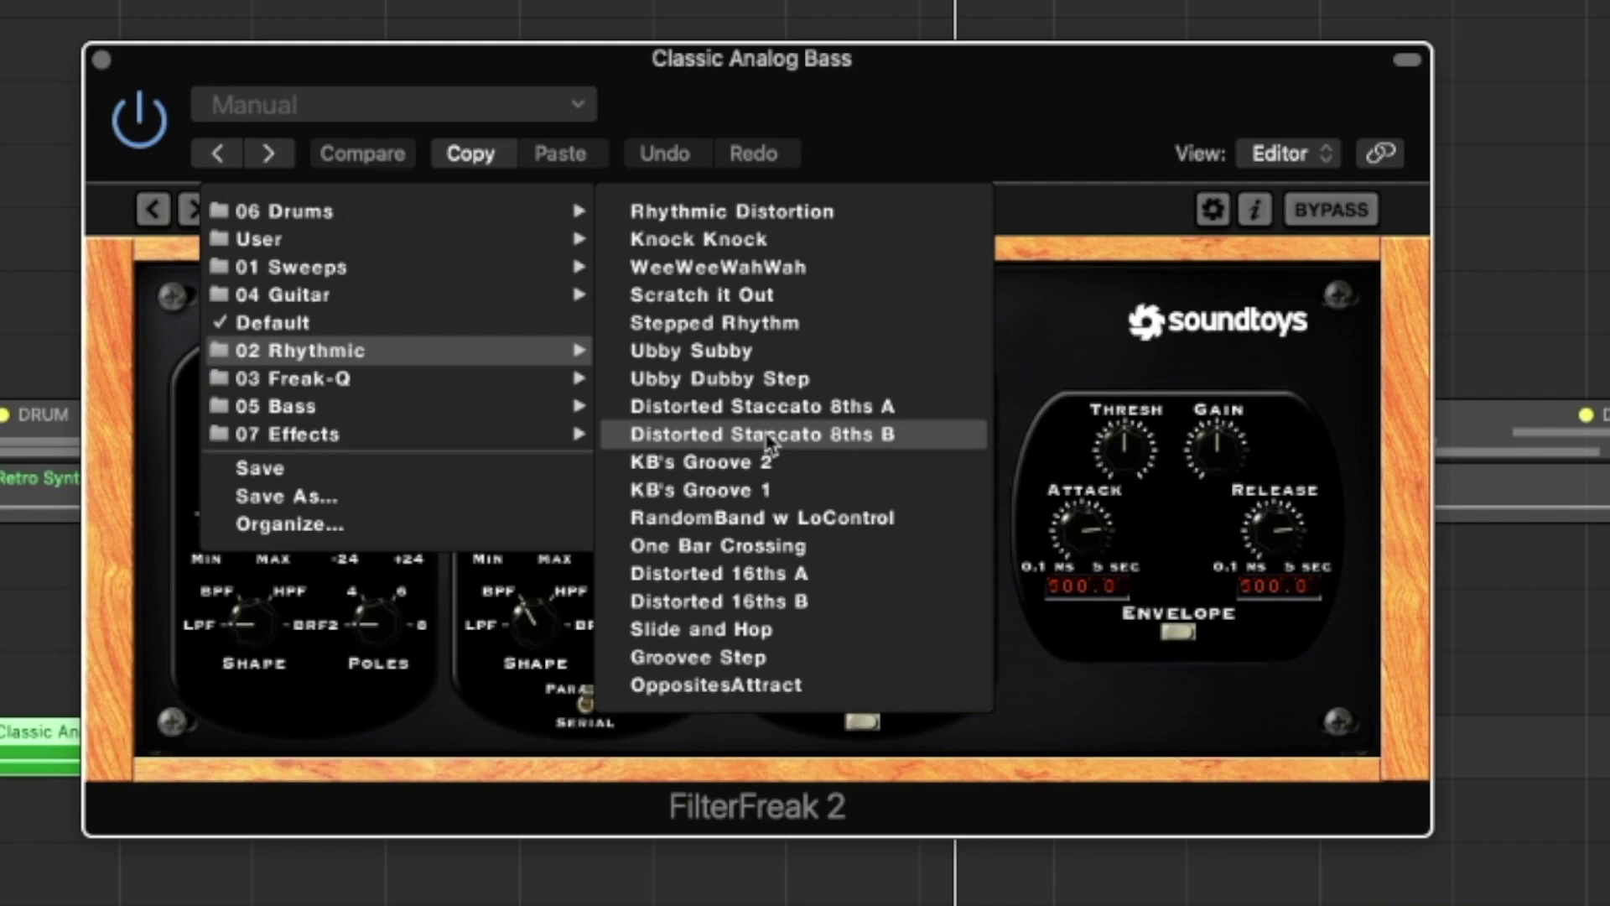
pyautogui.click(743, 575)
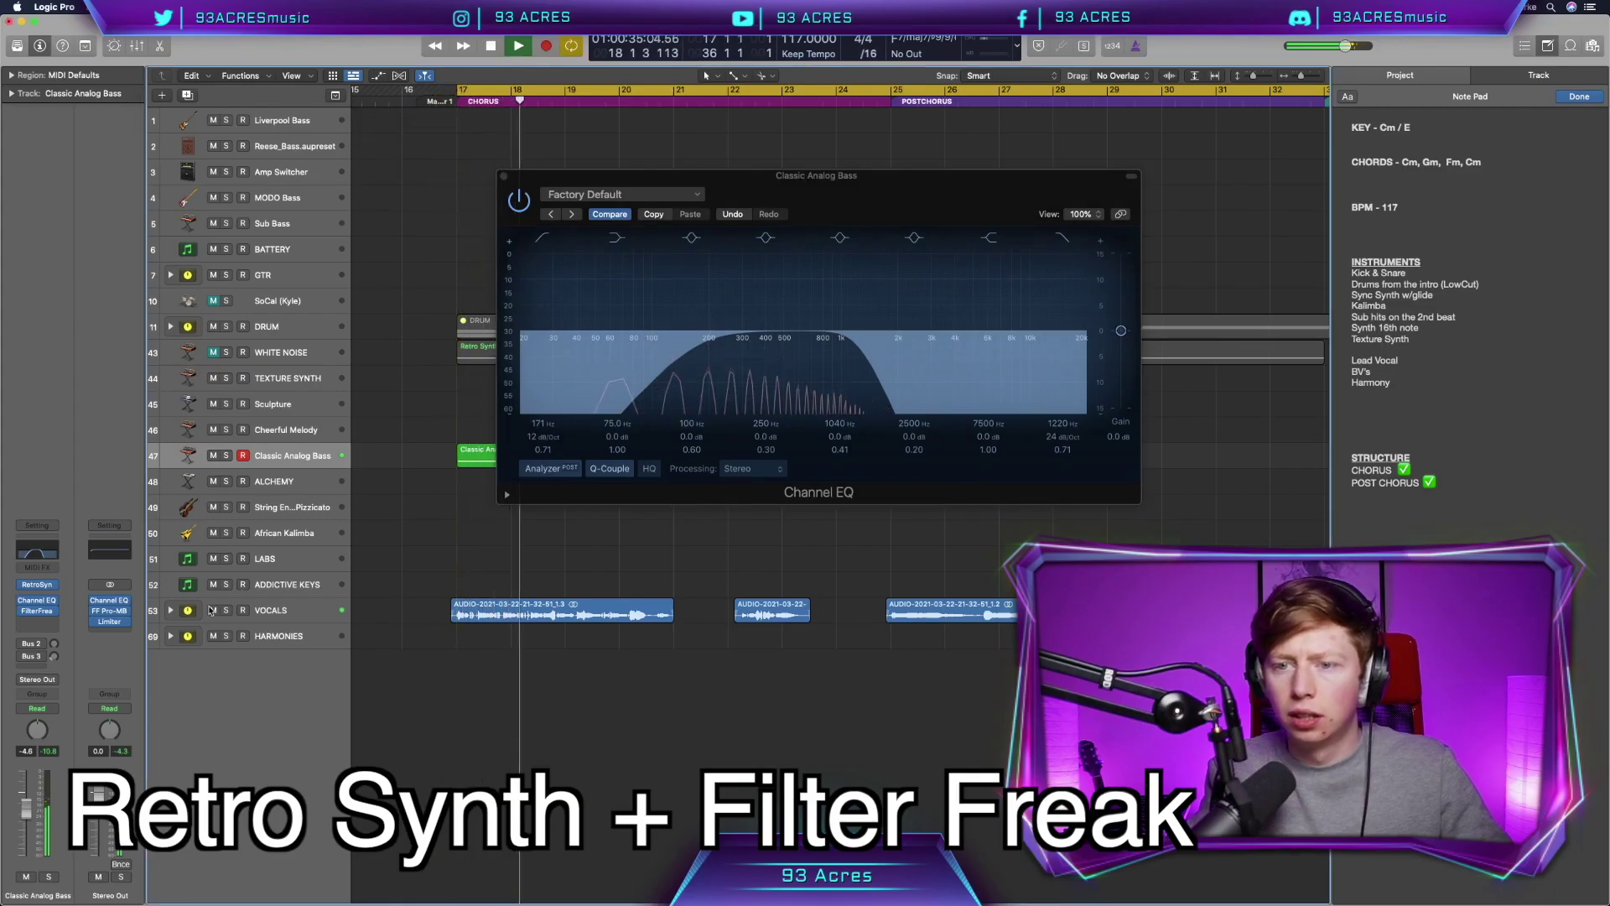
# Step: Swap the bass instrument to Sampler and drop the selected notes one octave
pyautogui.click(569, 183)
pyautogui.moveTo(170, 738)
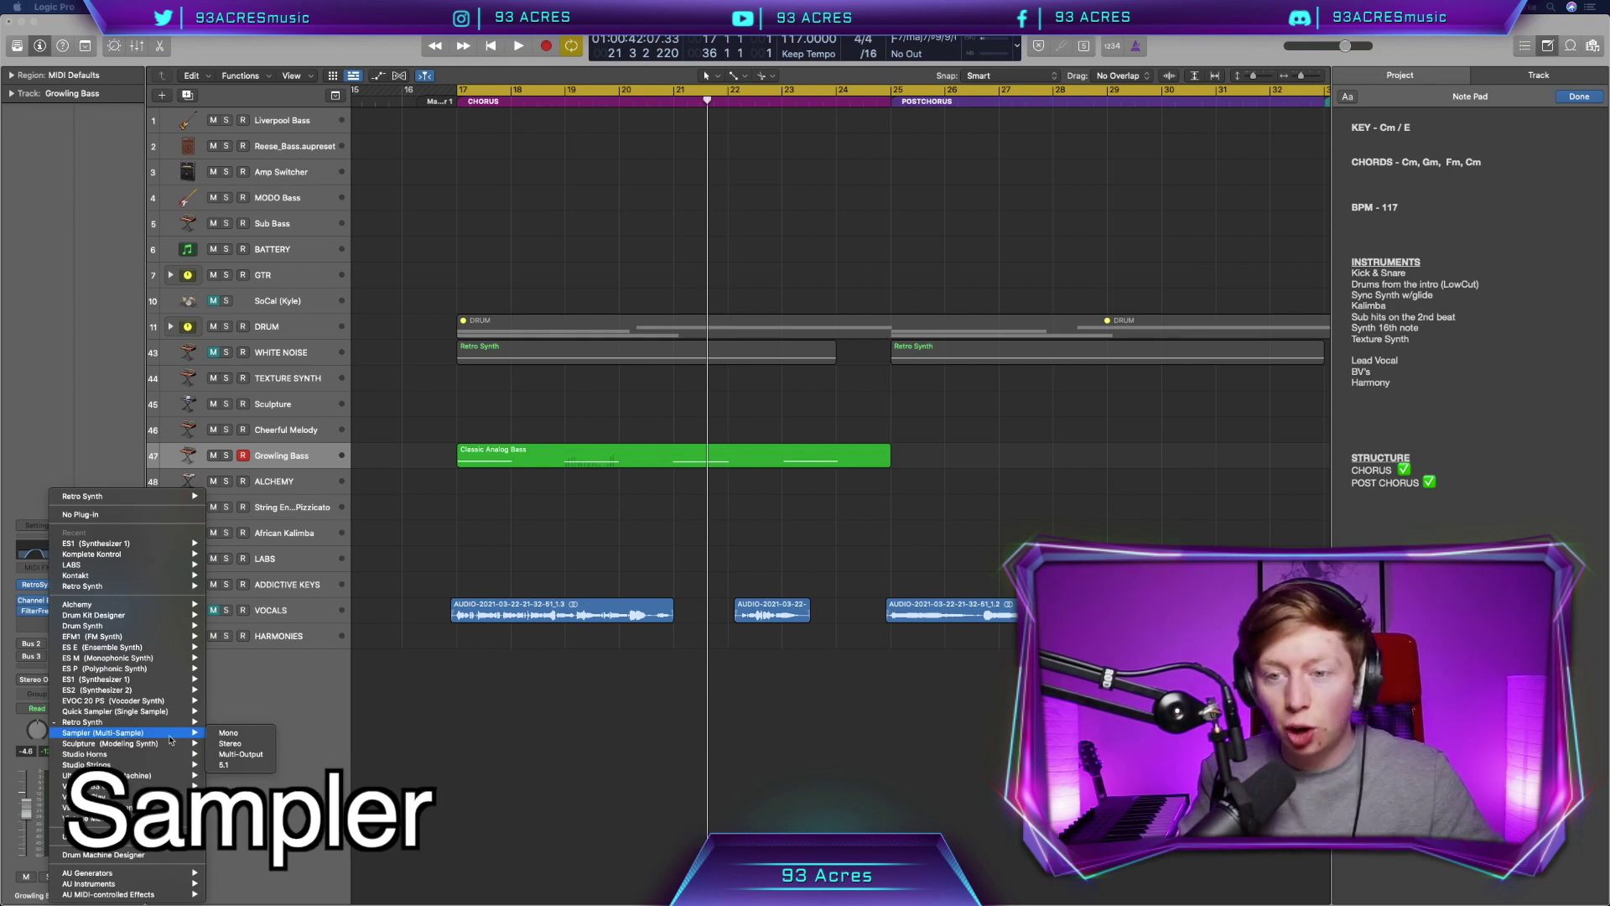
pyautogui.click(227, 735)
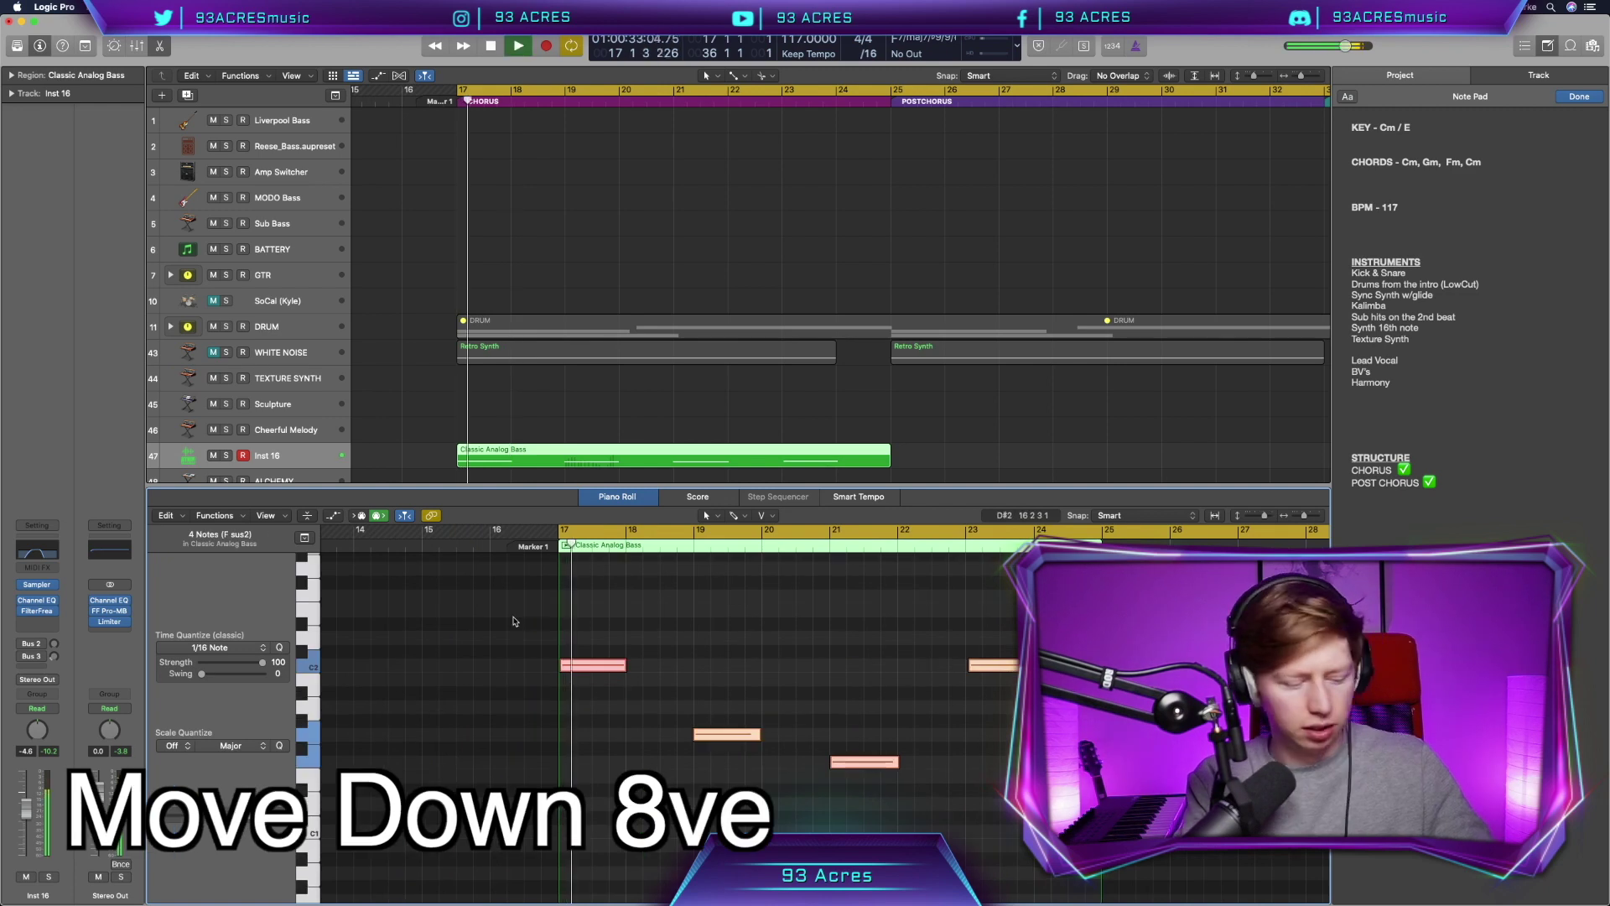
pyautogui.hotkey('alt', 'shift', 'Down')
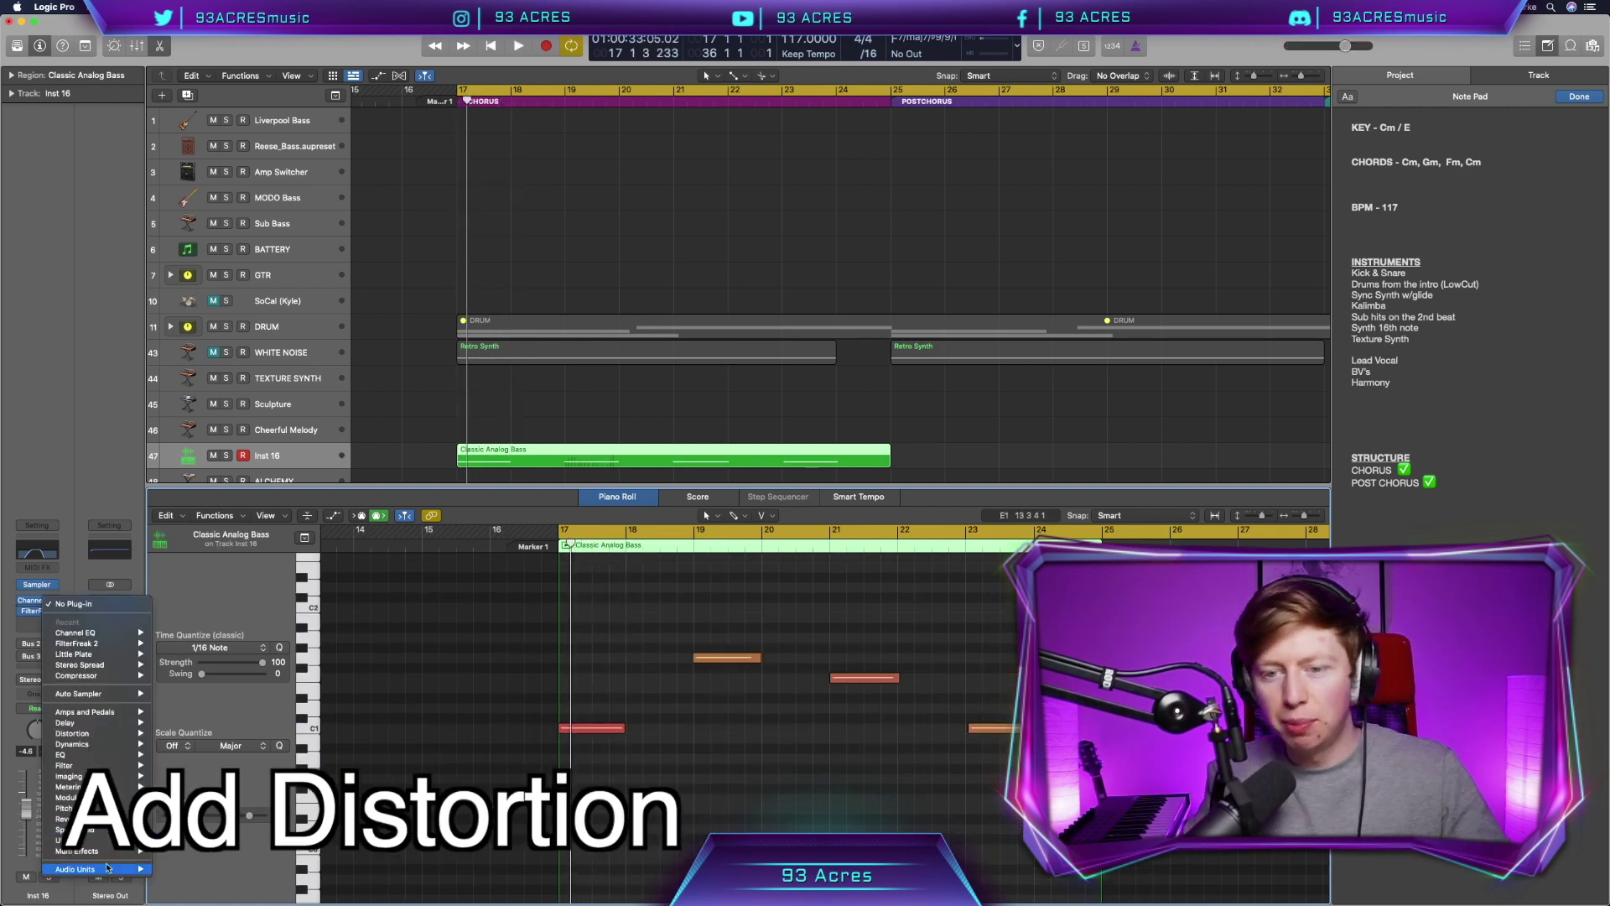
pyautogui.moveTo(110, 870)
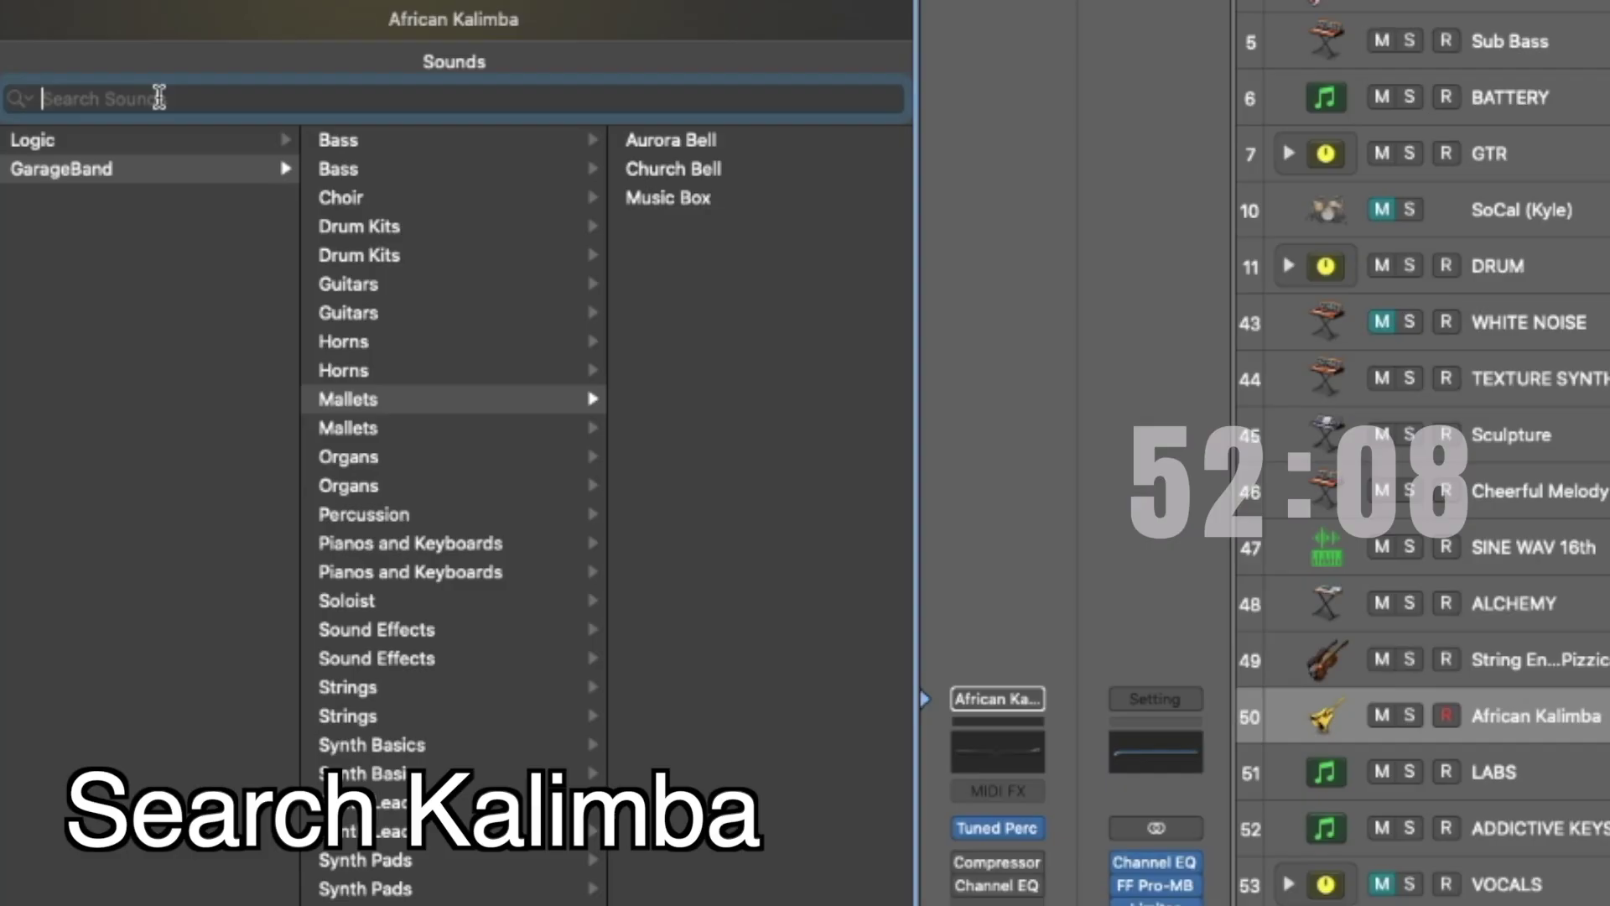
# Step: Load the kalimba sound from a library search and record the chorus kalimba part
pyautogui.click(162, 101)
pyautogui.write('kalimba')
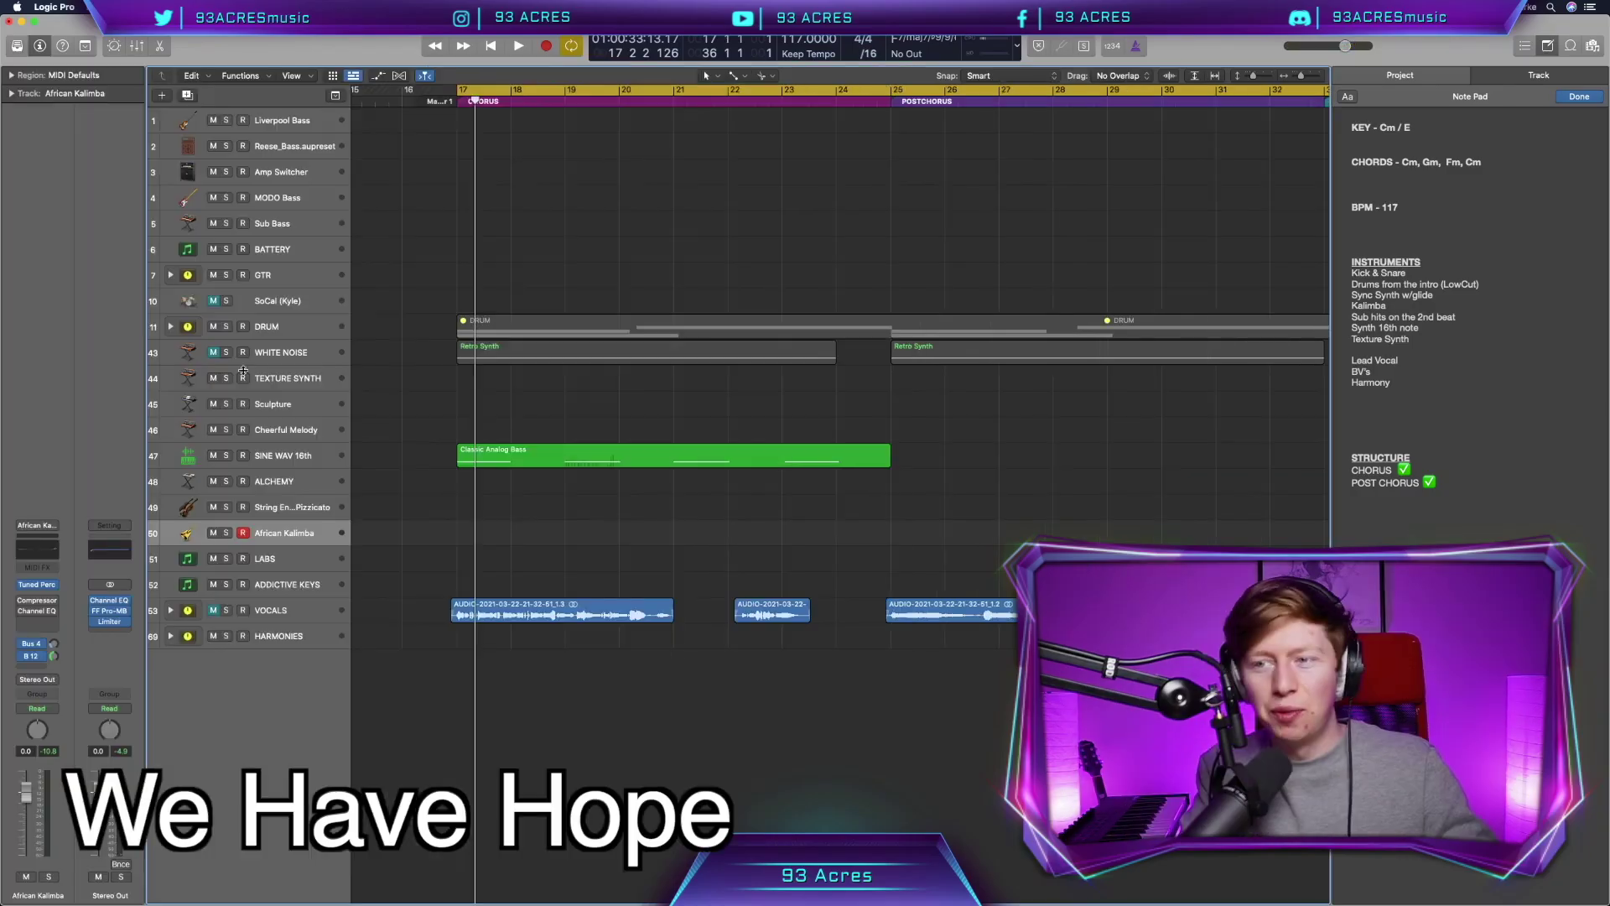
pyautogui.press('r')
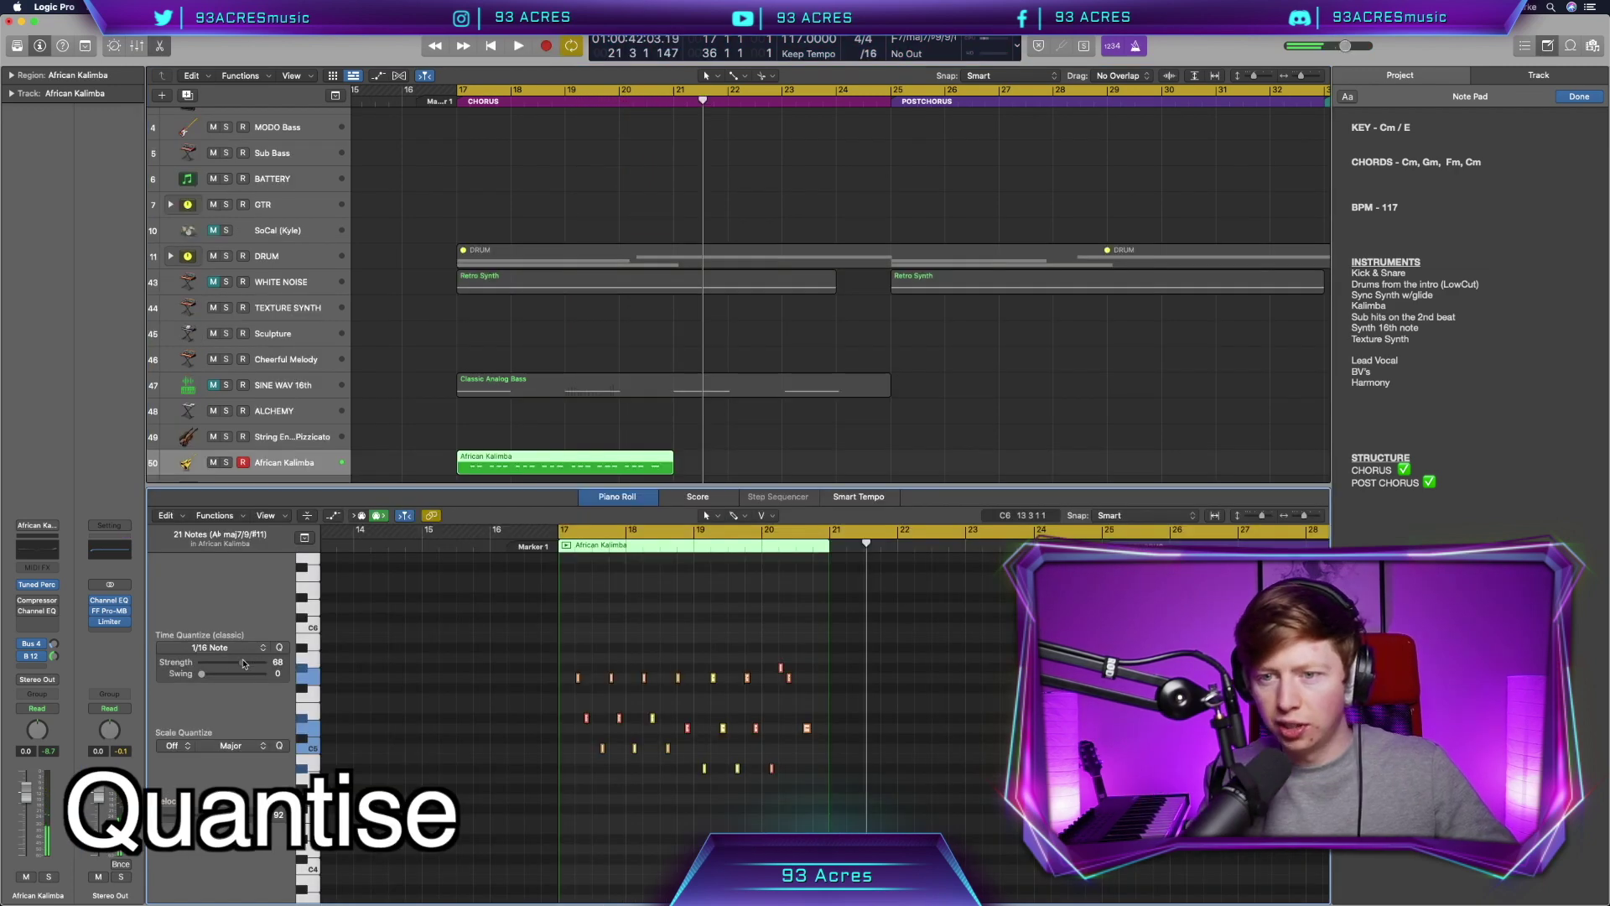
# Step: Set Quantize Strength to 46 and make the kalimba's ChromaVerb reverb send fully wet
pyautogui.moveTo(225, 664); pyautogui.dragTo(229, 663)
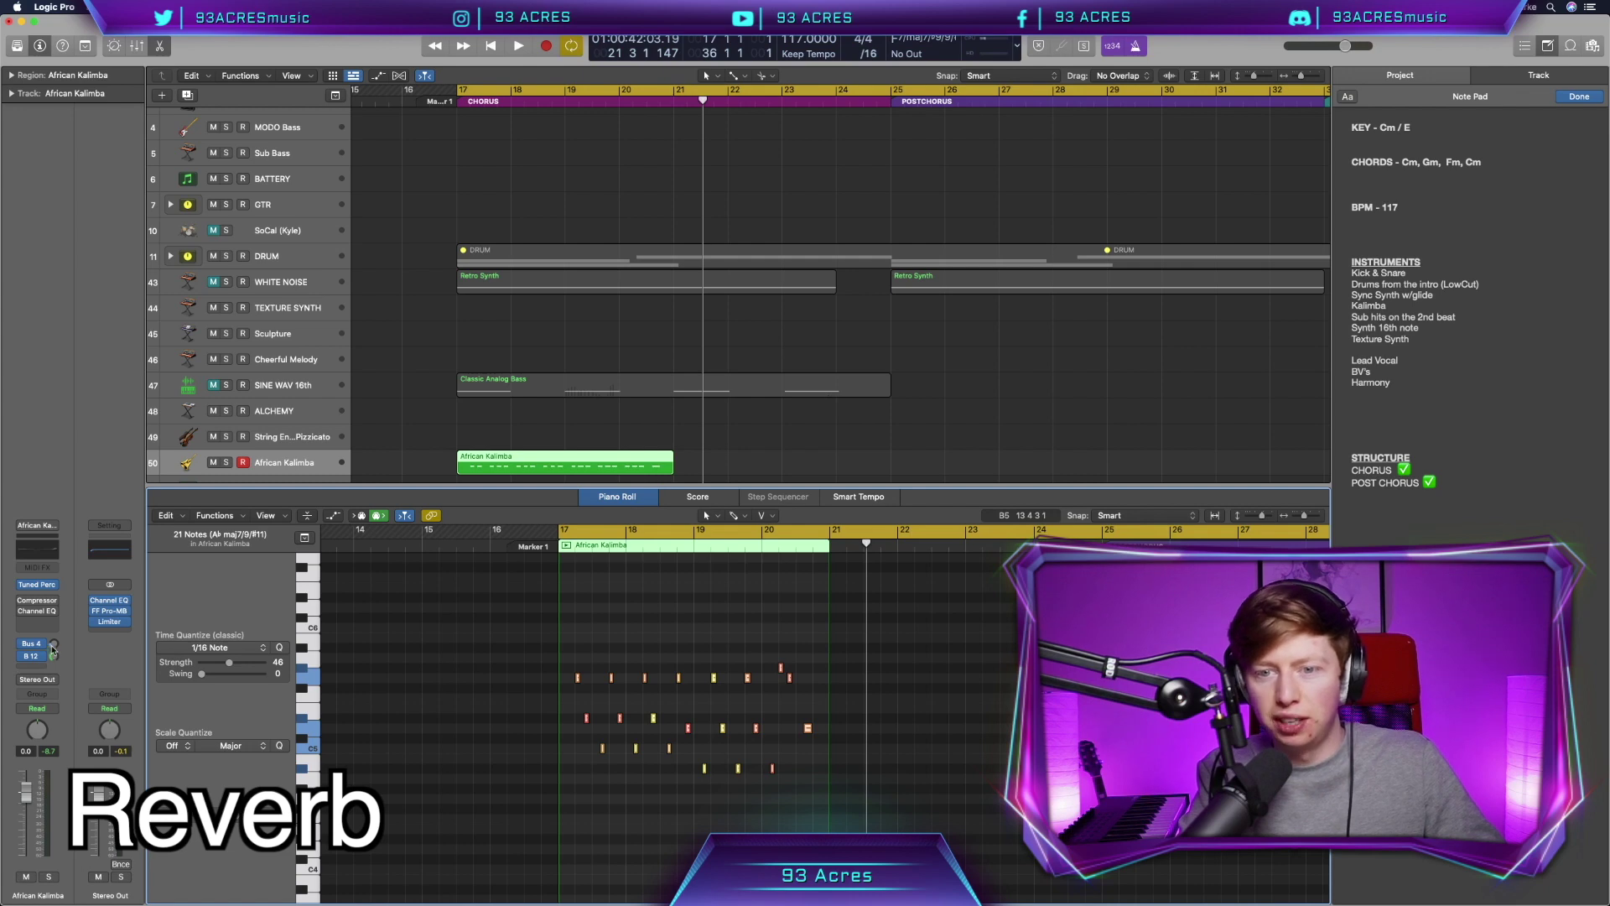
pyautogui.click(53, 650)
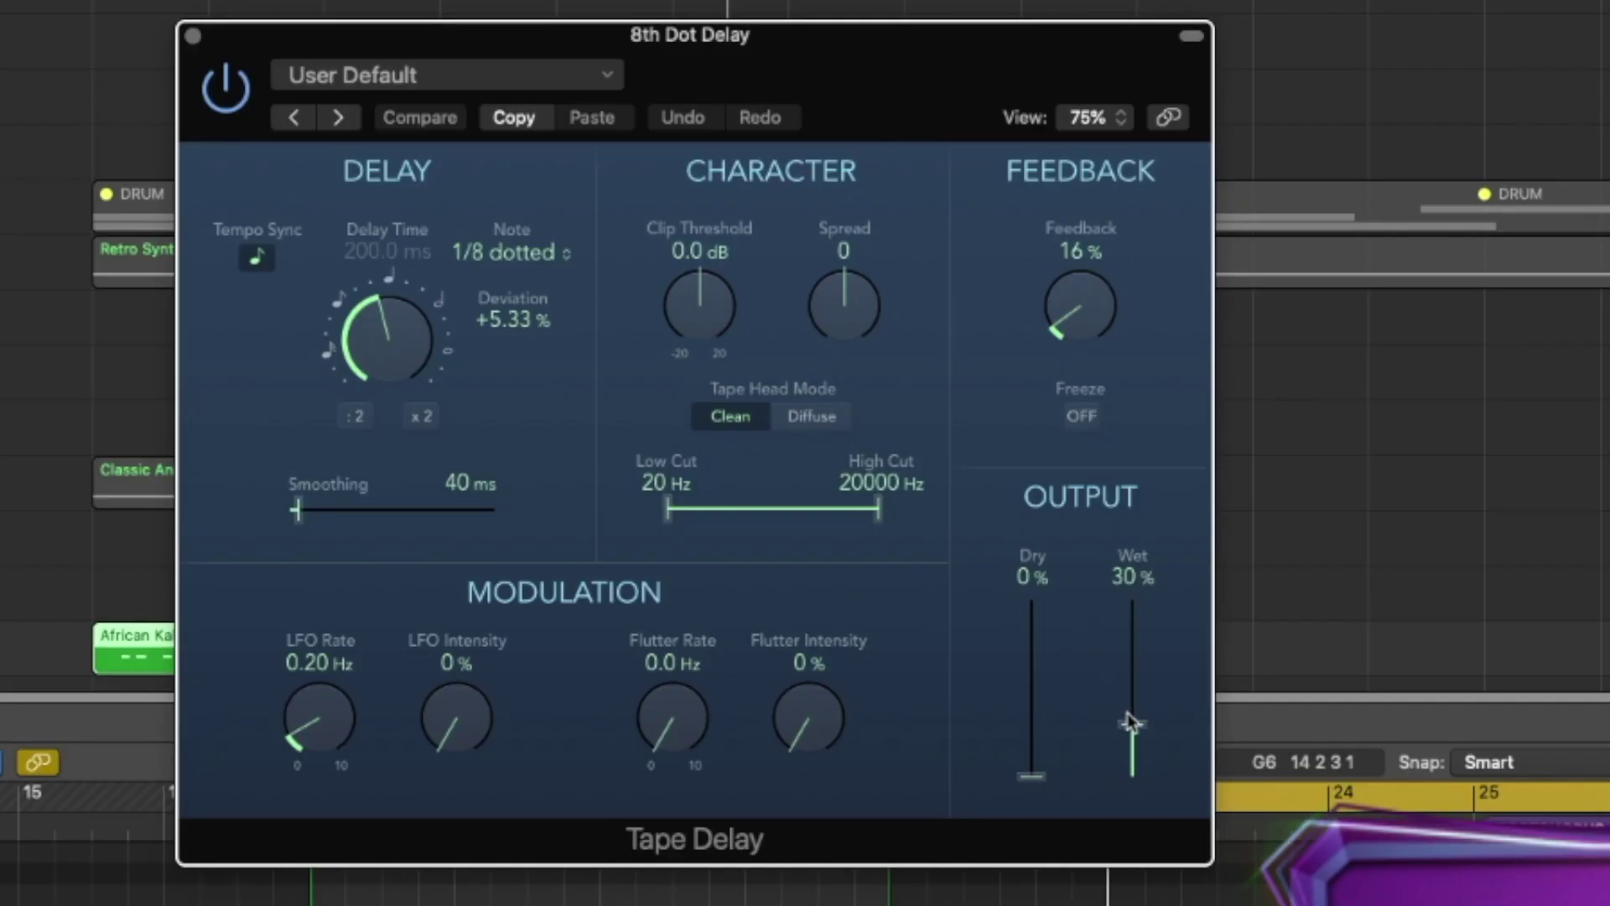
pyautogui.moveTo(1130, 723); pyautogui.dragTo(1106, 538)
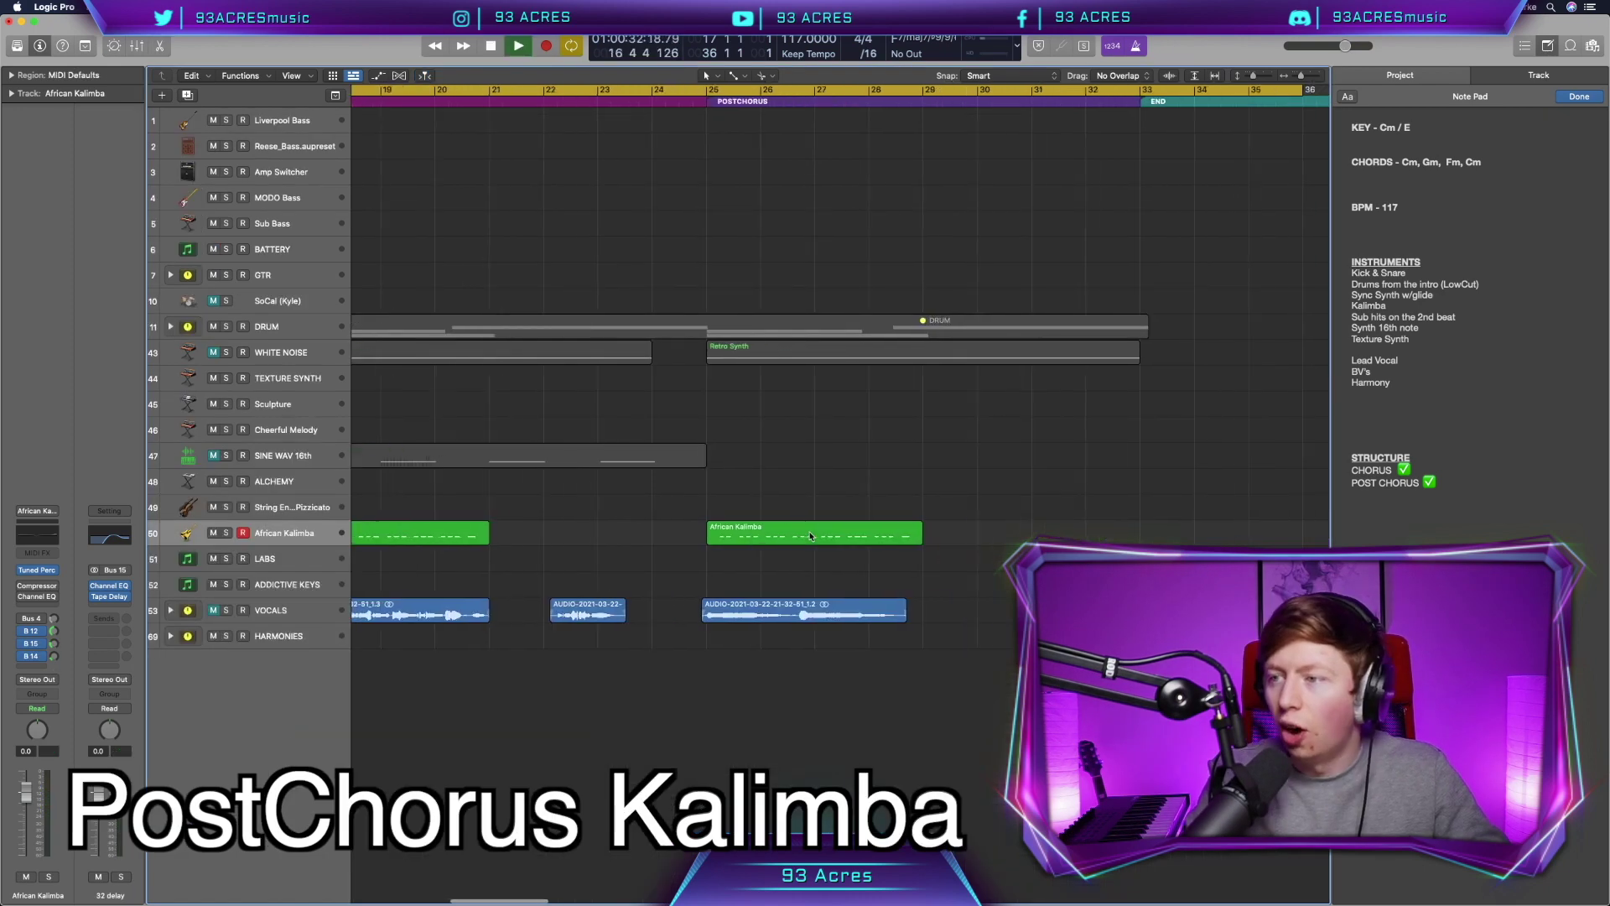
# Step: Record kalimba over bars 29–36 for the post-chorus and play it back from bar 31
pyautogui.hscroll(3, 810, 536)
pyautogui.hscroll(3, 810, 537)
pyautogui.click(622, 102)
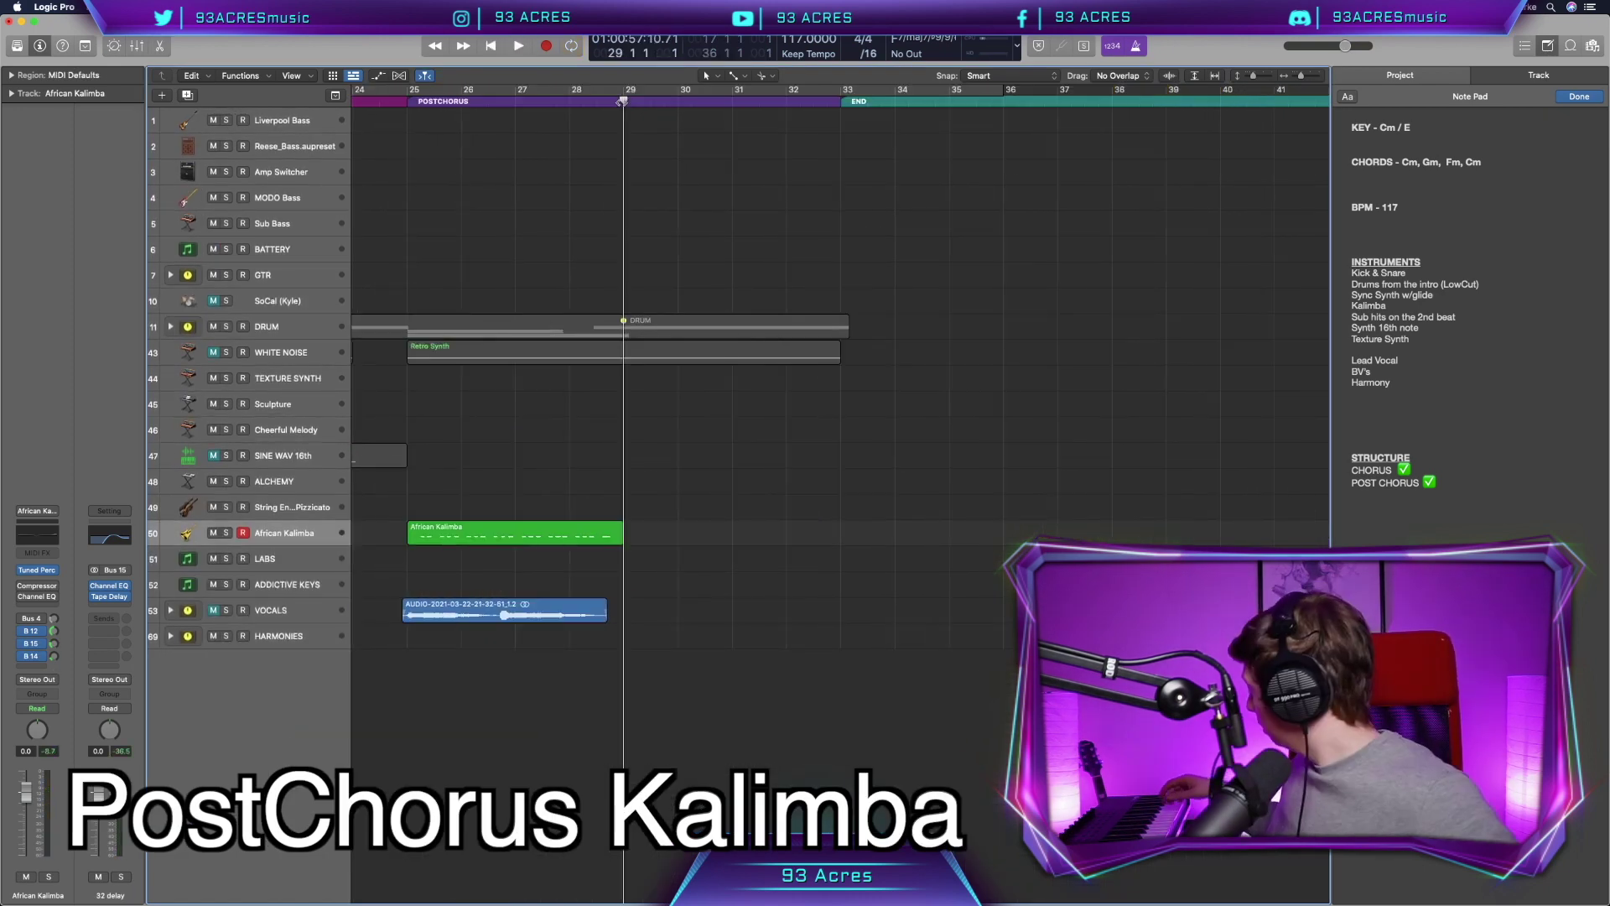
pyautogui.press('r')
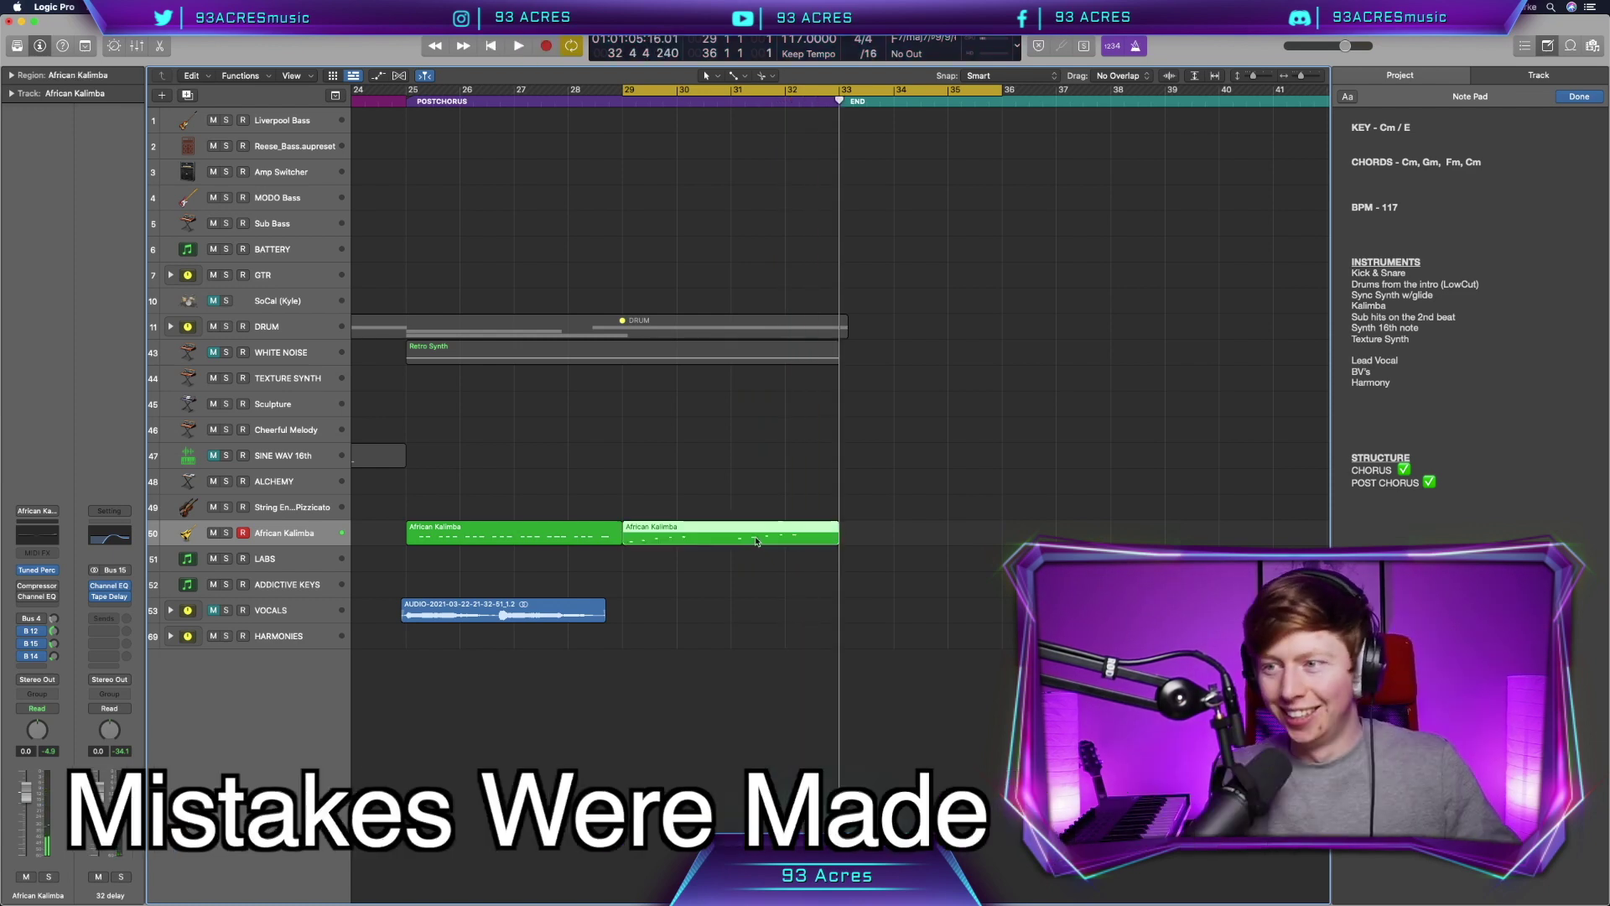
pyautogui.doubleClick(756, 541)
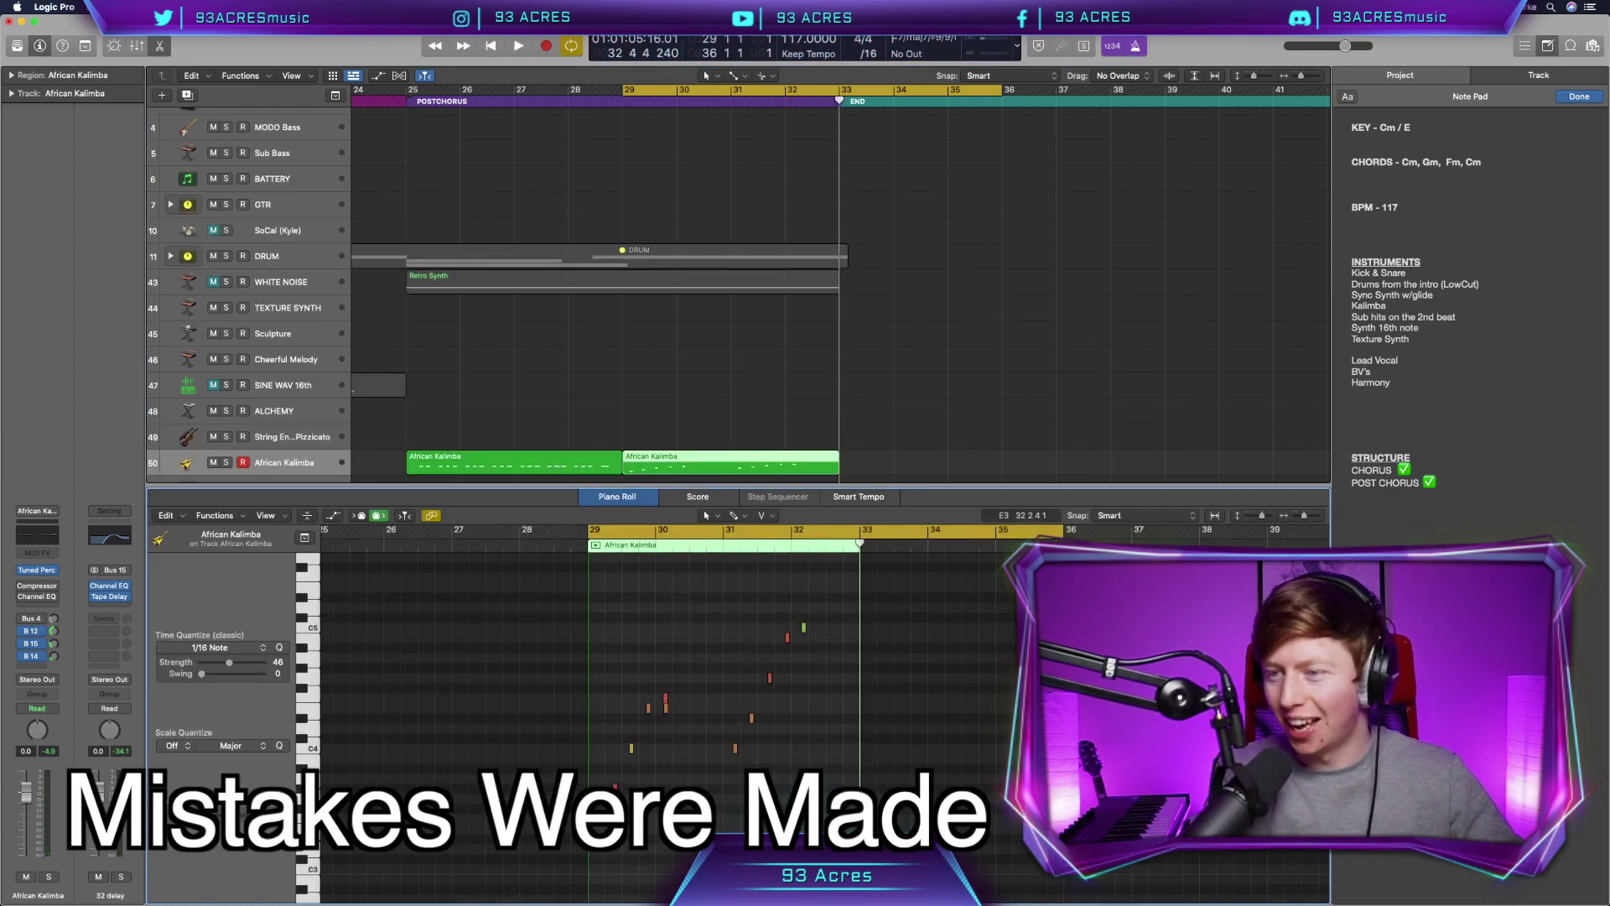
pyautogui.press('super+a')
pyautogui.click(730, 531)
pyautogui.press('space')
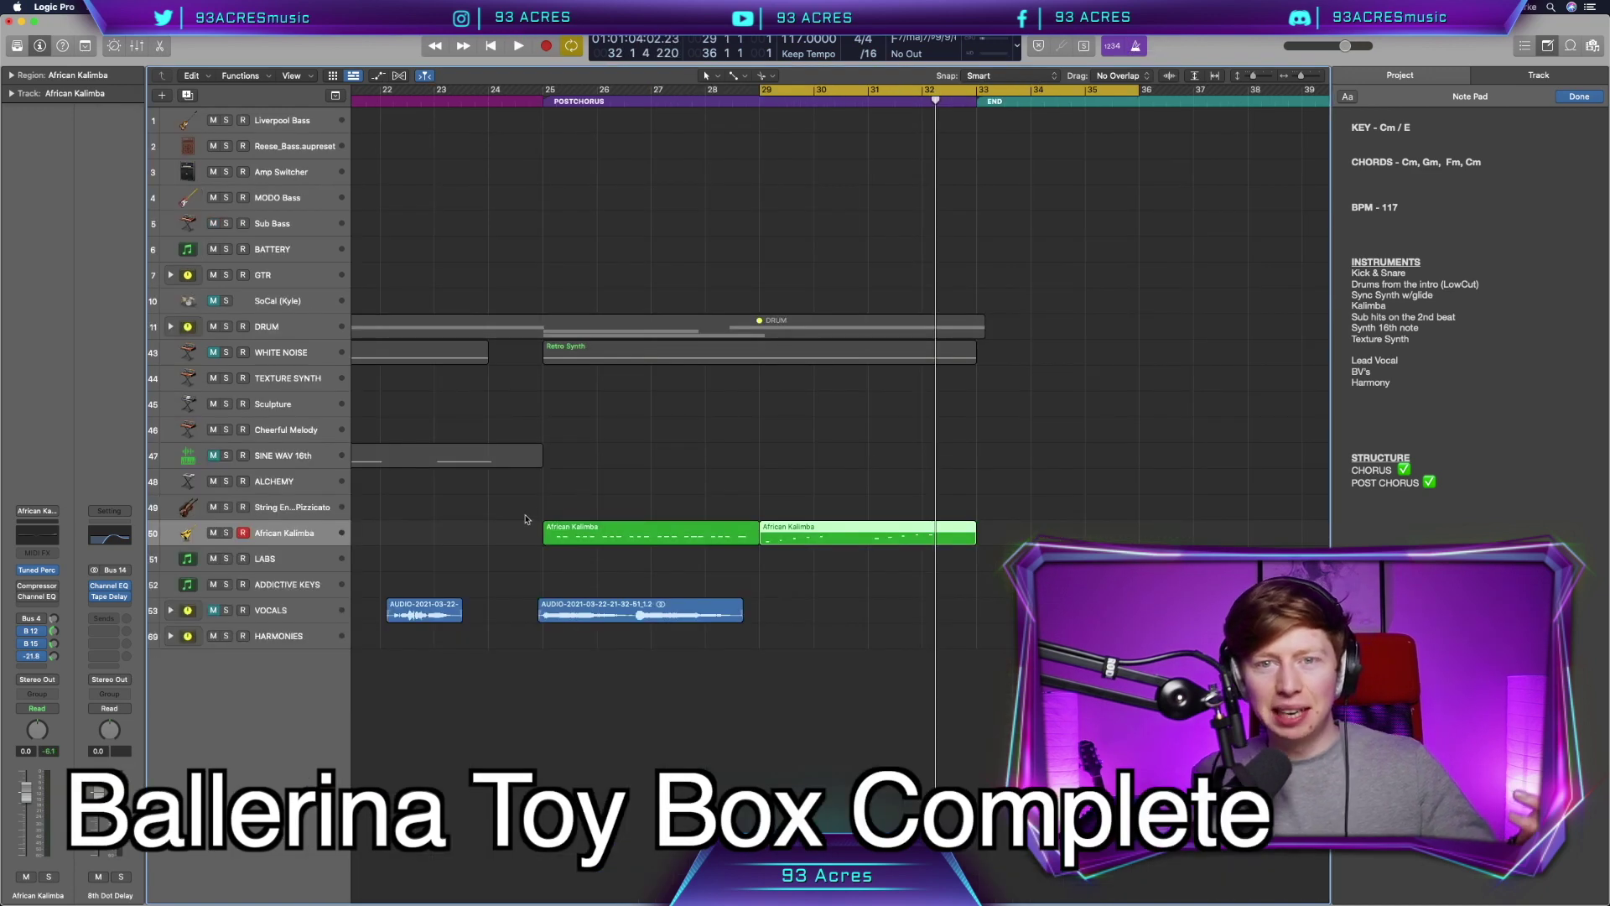
pyautogui.click(525, 519)
pyautogui.hscroll(-5, 512, 513)
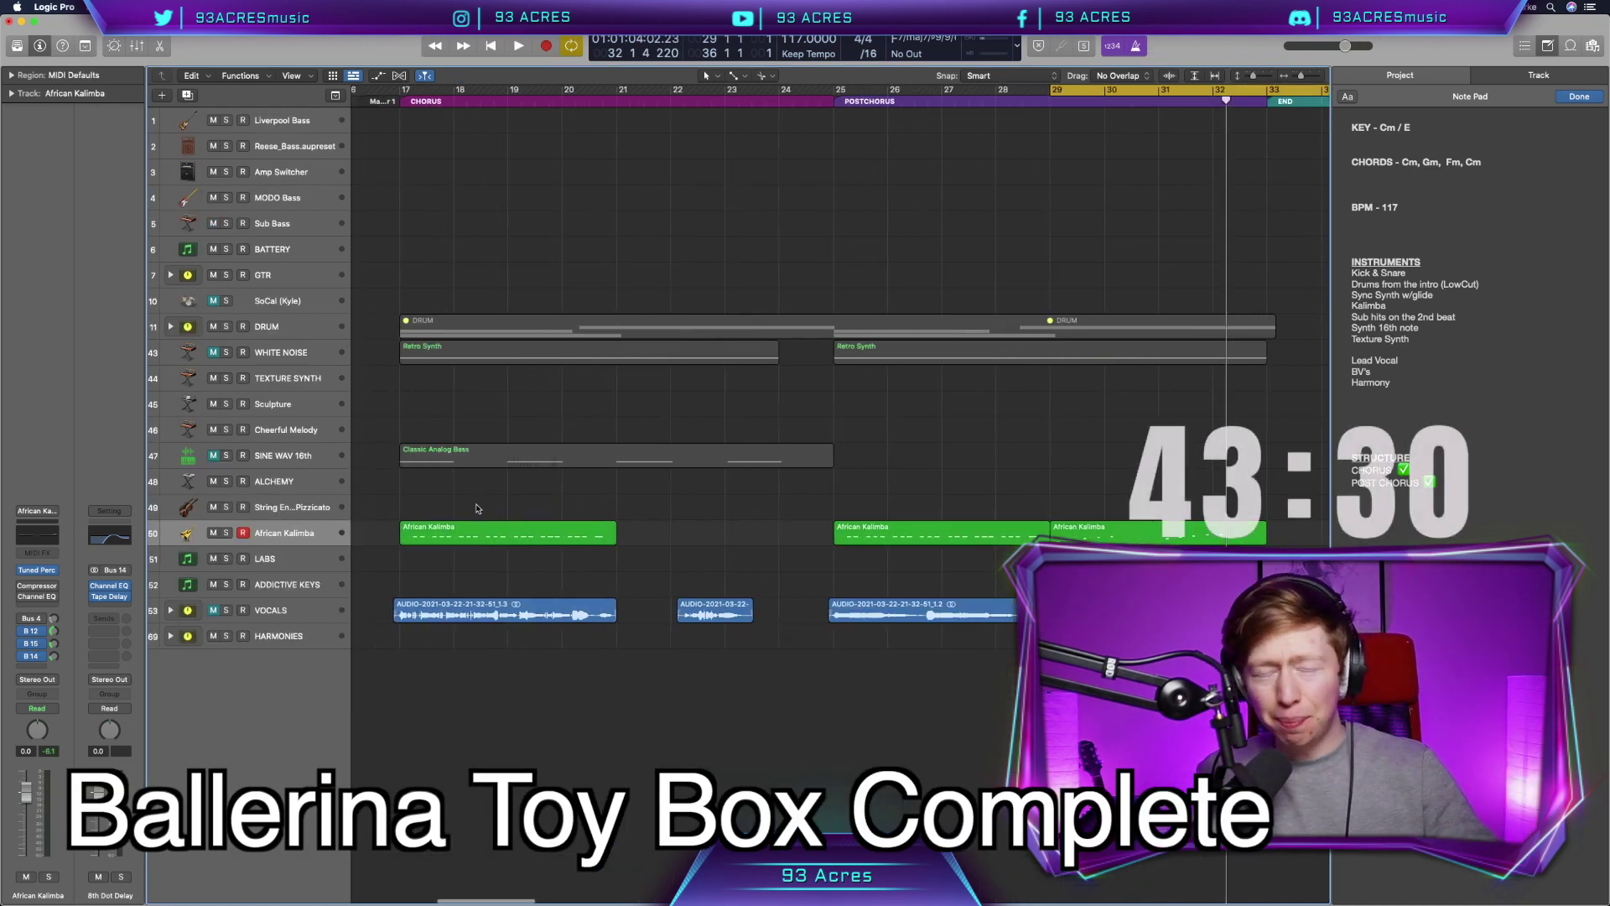
pyautogui.hscroll(1, 1010, 435)
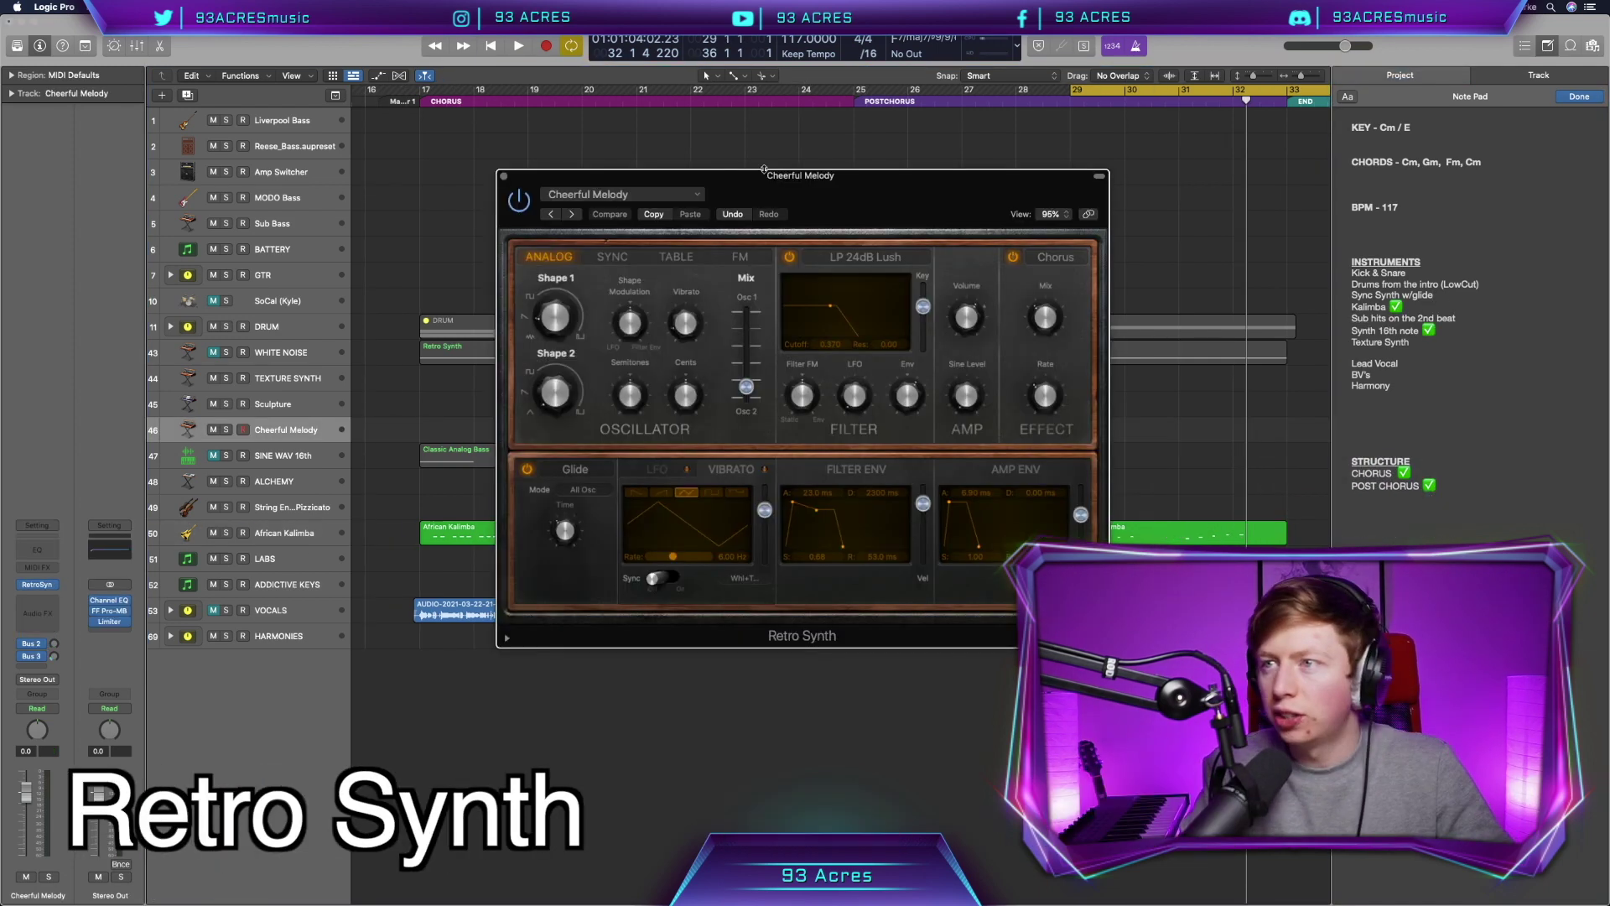
# Step: Load Retro Synth's Cheerful Melody lead preset on the melody track
pyautogui.click(569, 229)
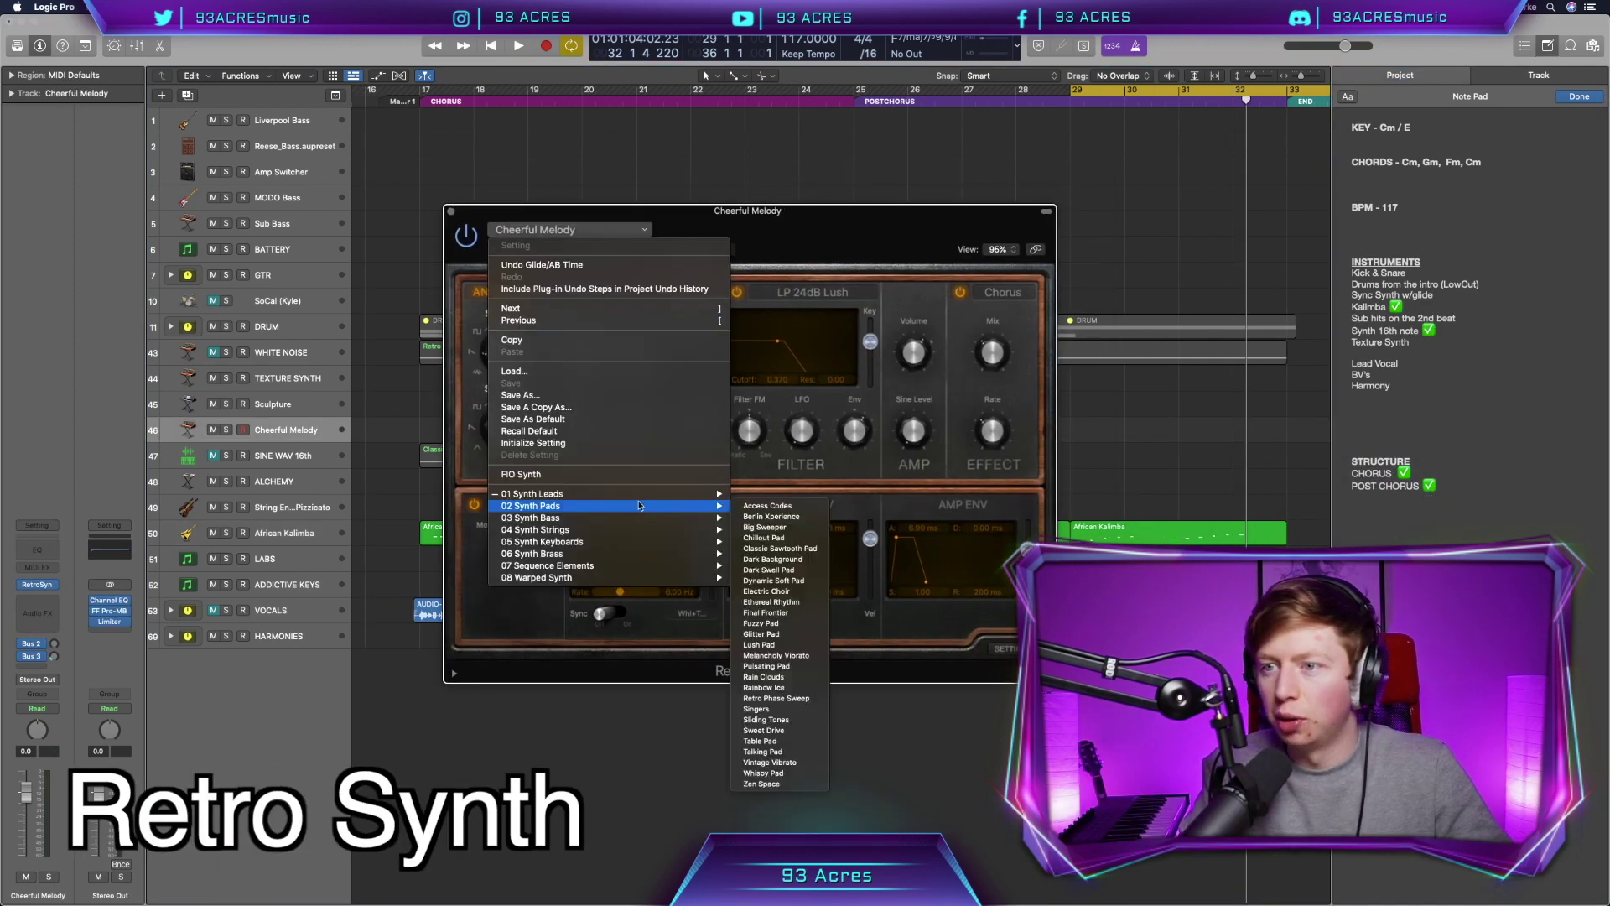
pyautogui.moveTo(707, 497)
pyautogui.click(772, 525)
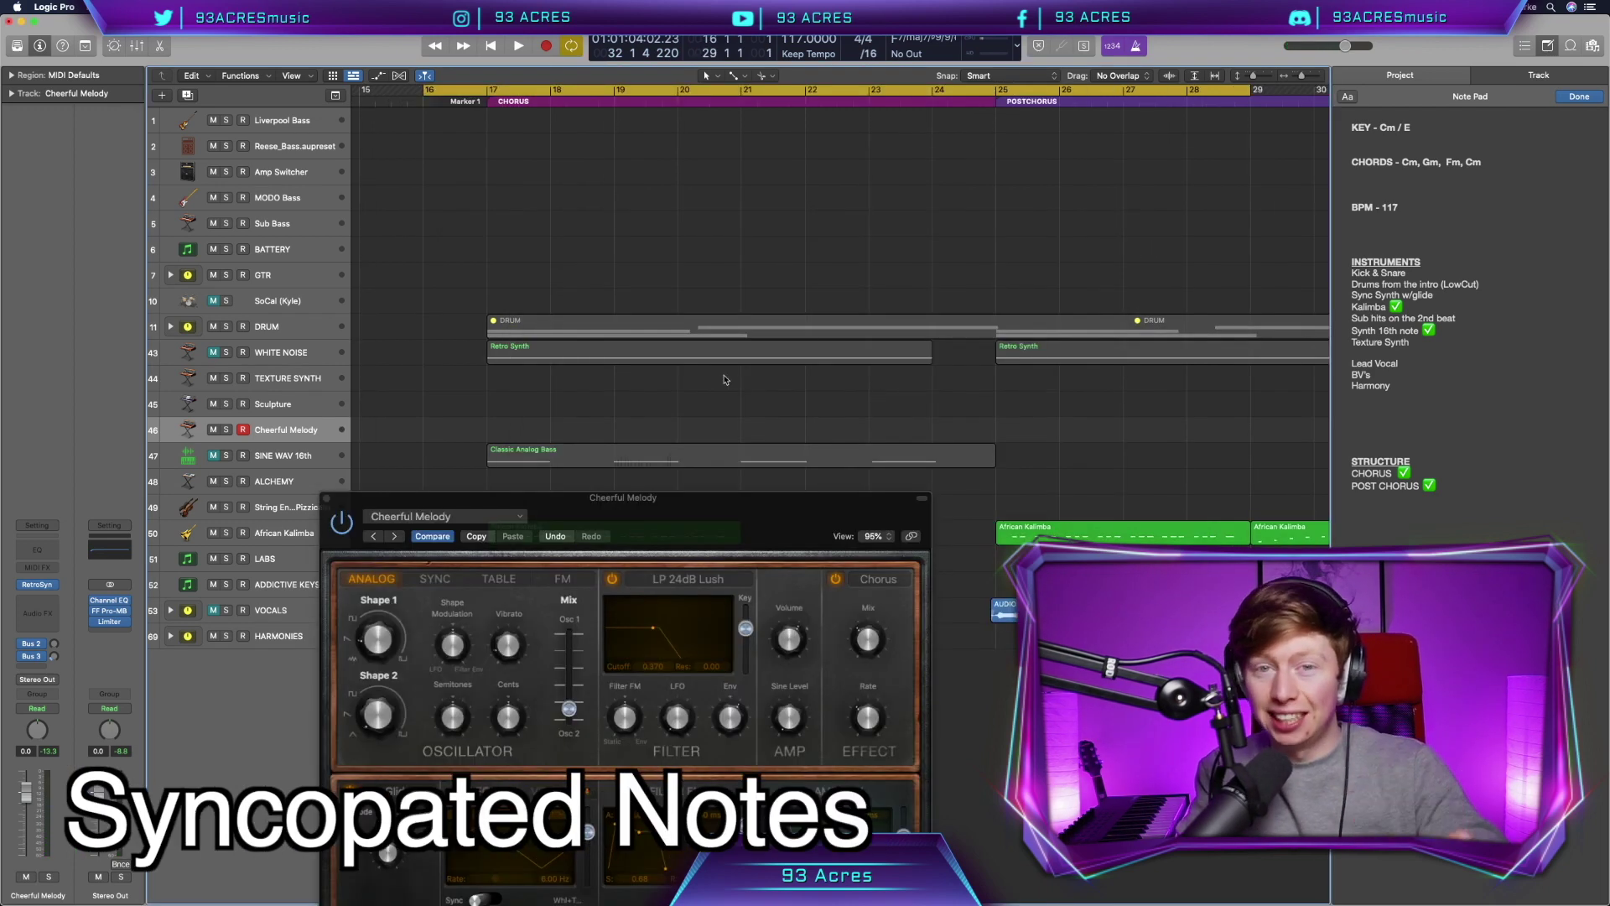
pyautogui.hscroll(3, 738, 387)
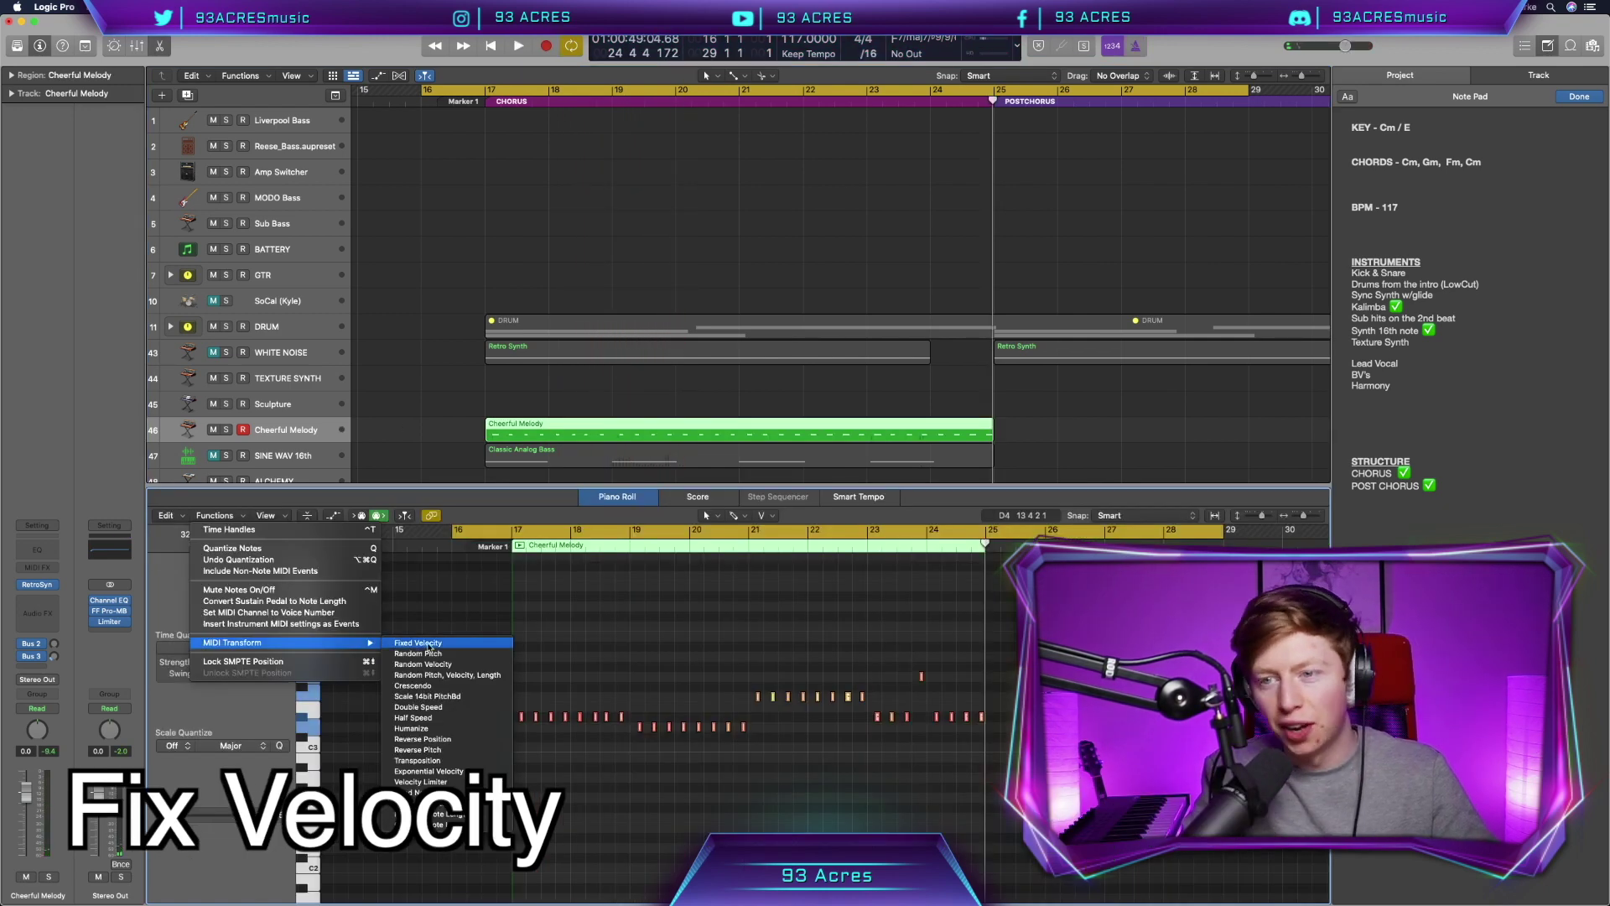
# Step: Give all melody notes a fixed velocity and reshape the Ch. 1 Pitch Bend points
pyautogui.click(428, 643)
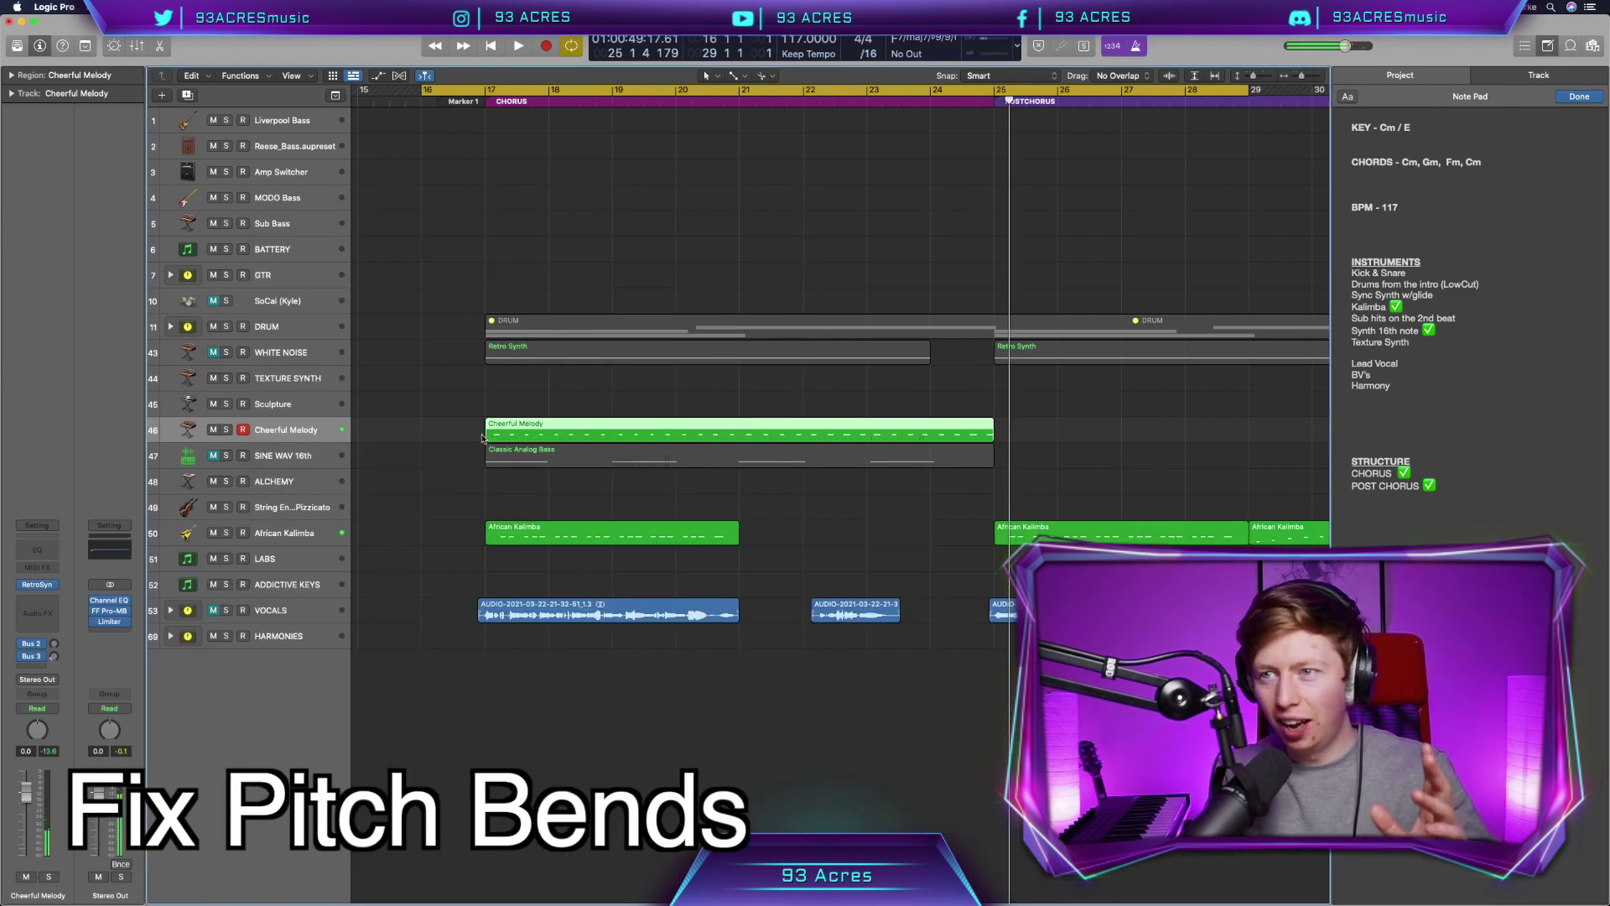
pyautogui.doubleClick(483, 438)
pyautogui.click(334, 894)
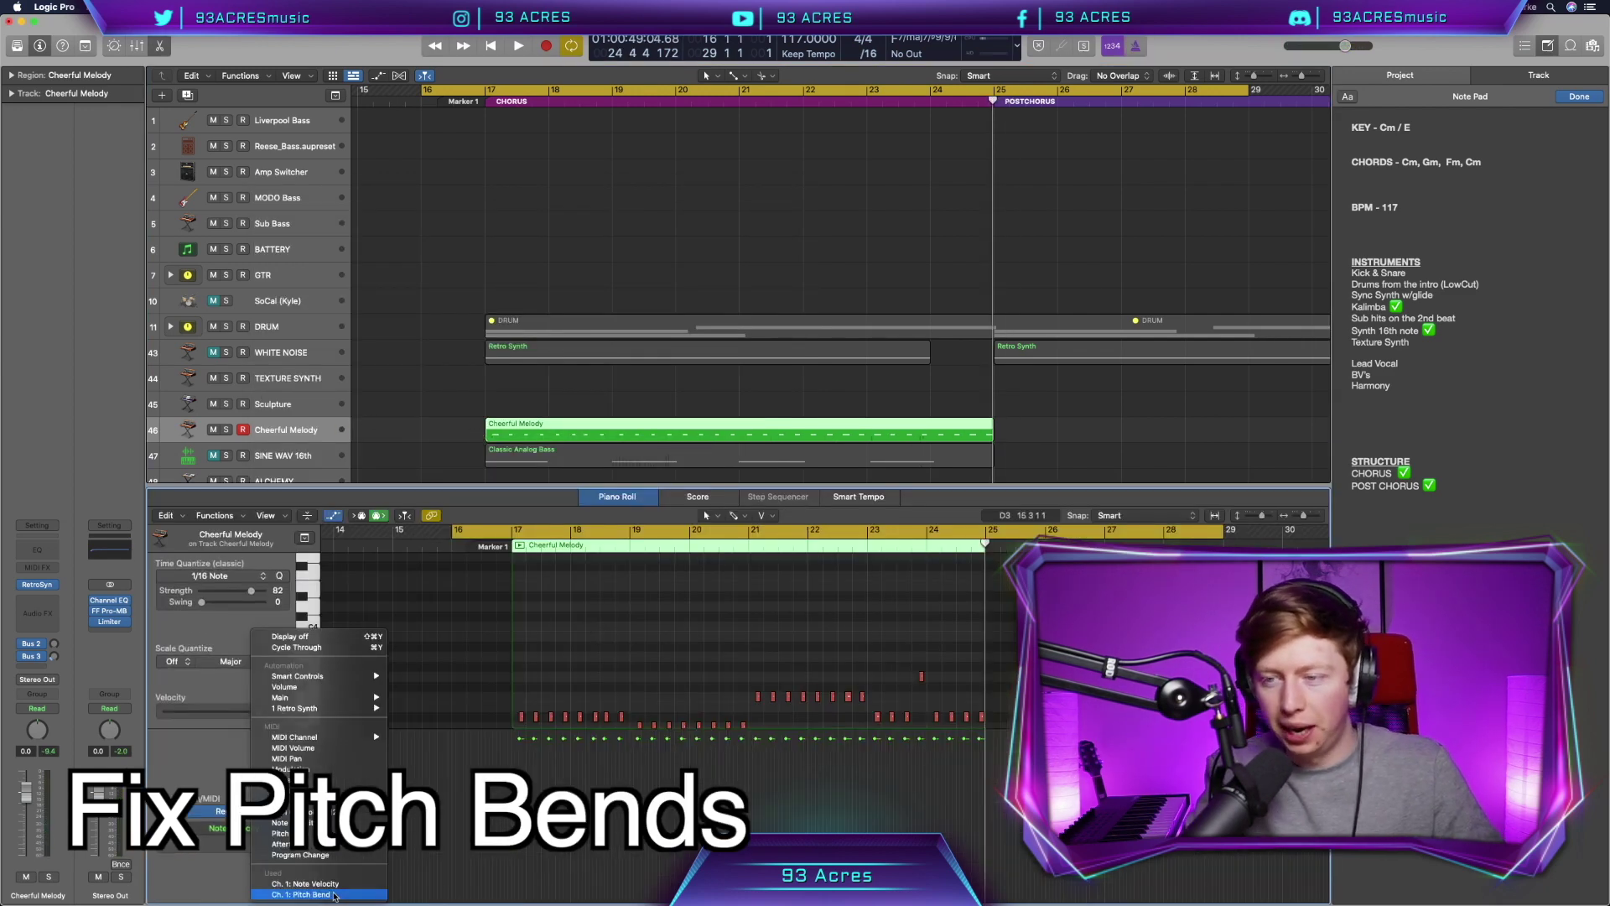
pyautogui.click(334, 894)
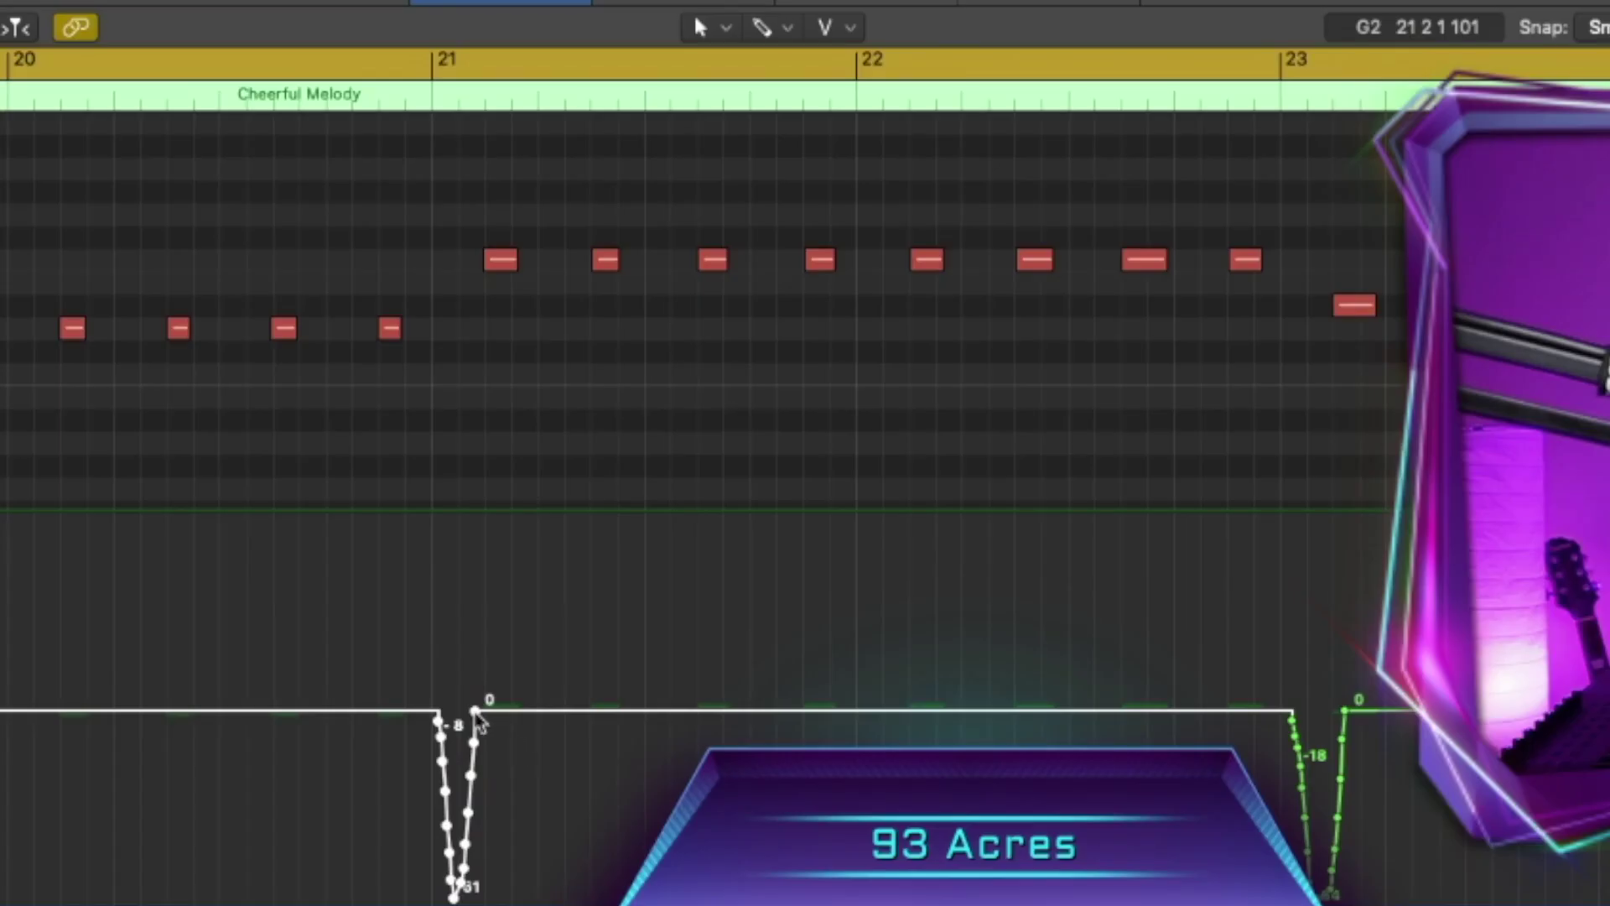
pyautogui.moveTo(476, 720)
pyautogui.mouseDown()
pyautogui.moveTo(439, 715)
pyautogui.moveTo(459, 715)
pyautogui.mouseUp()
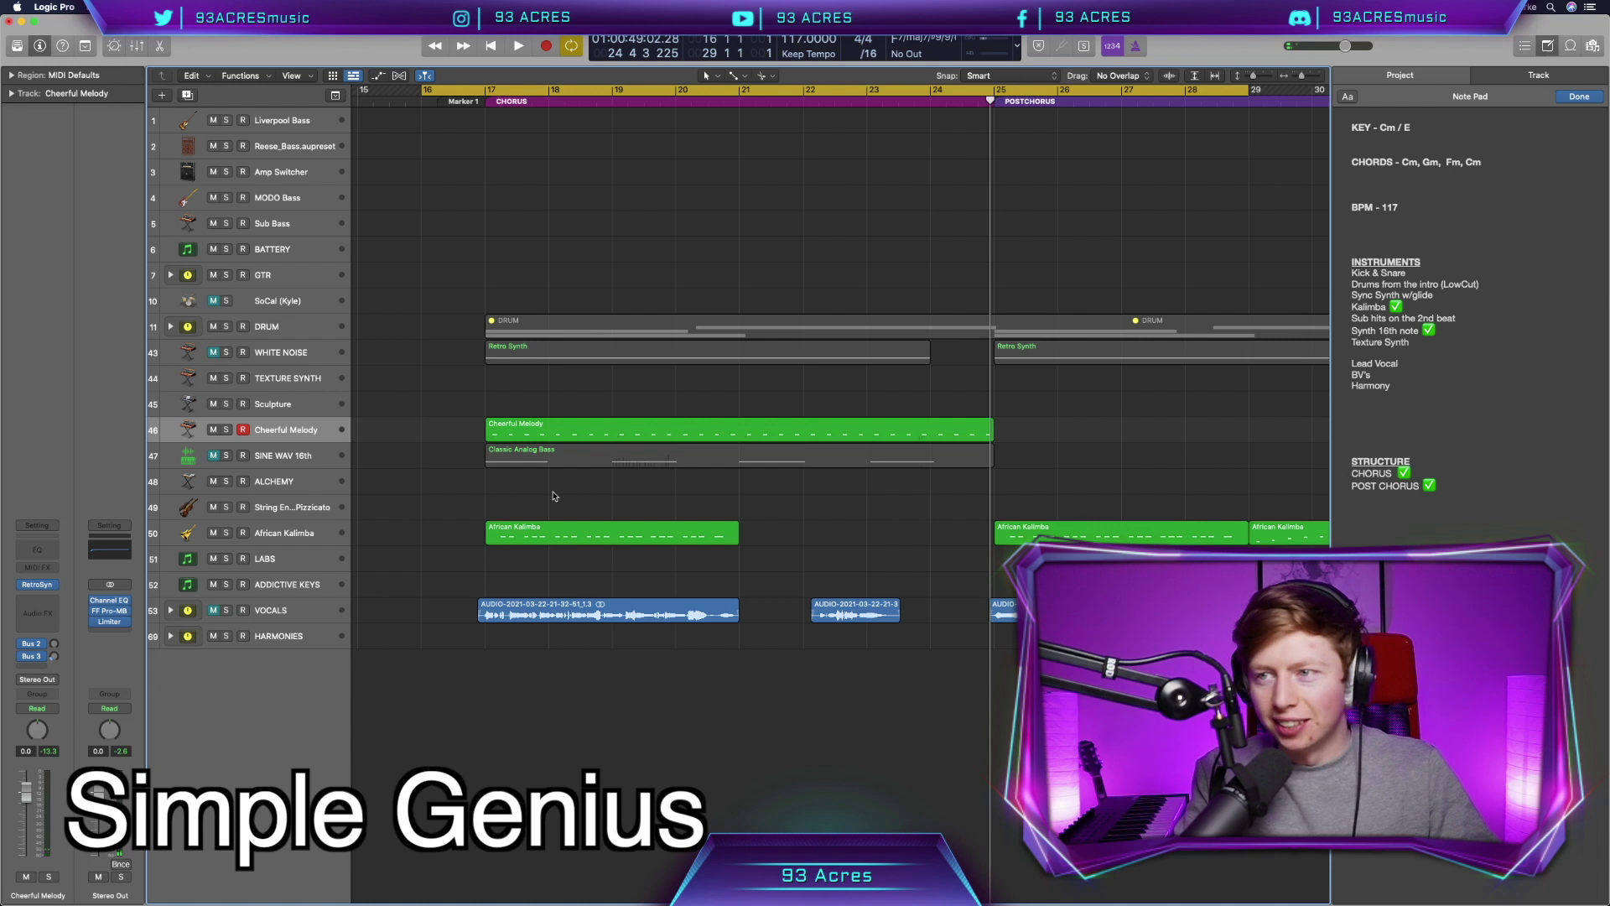
pyautogui.hscroll(3, 553, 496)
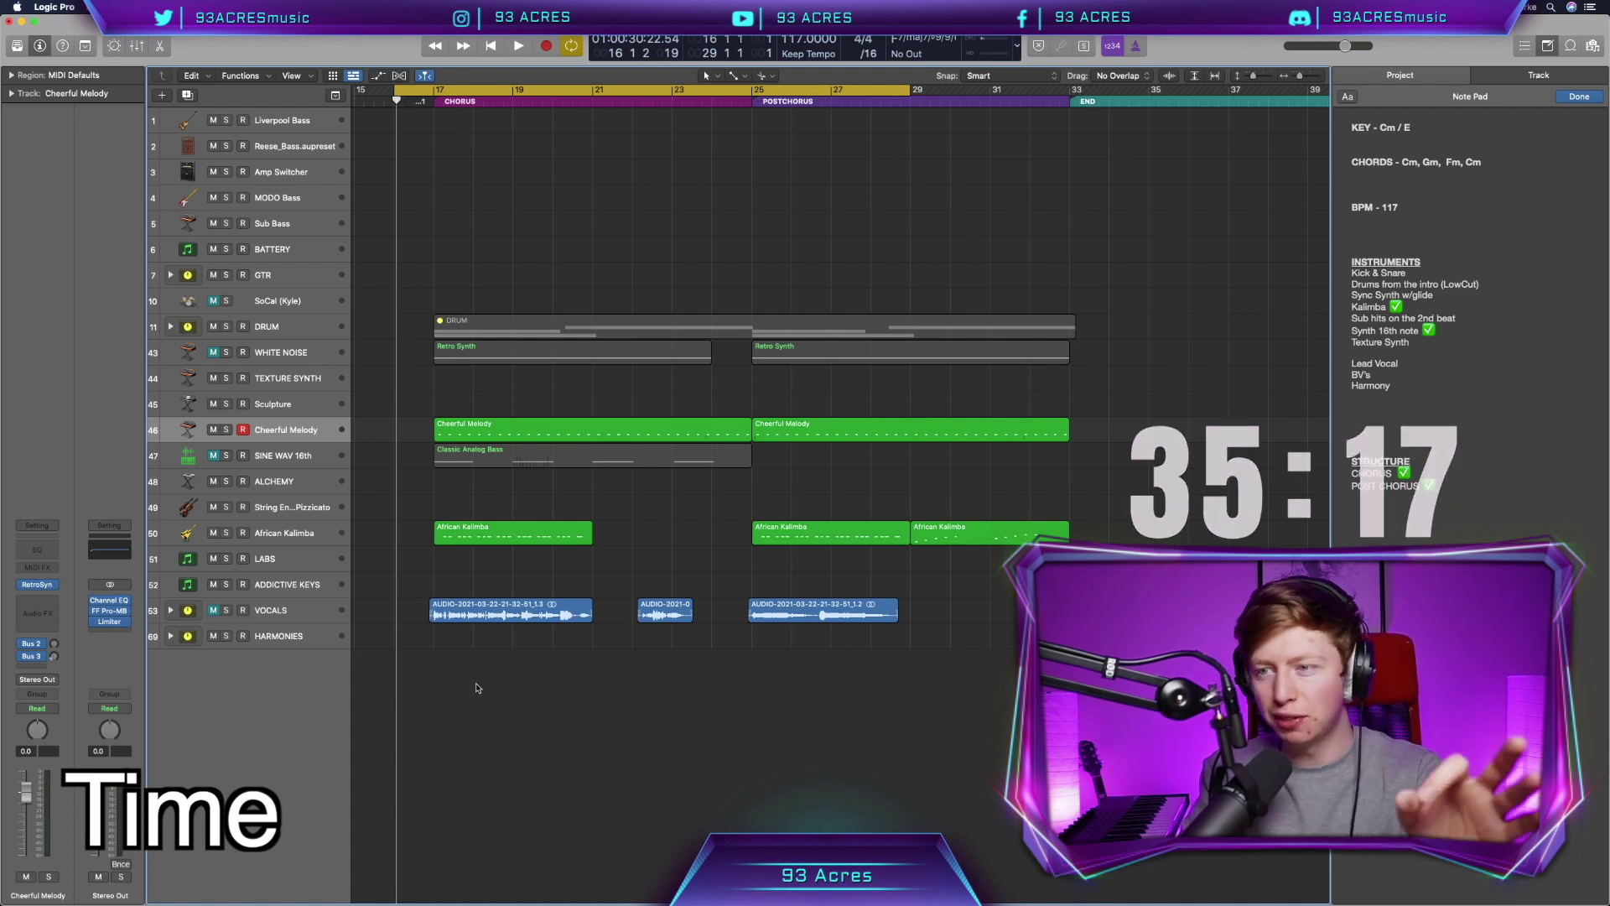
# Step: Load ES1 in mono on Sub Bass and record a new Sub Bass part
pyautogui.moveTo(475, 682); pyautogui.dragTo(898, 580)
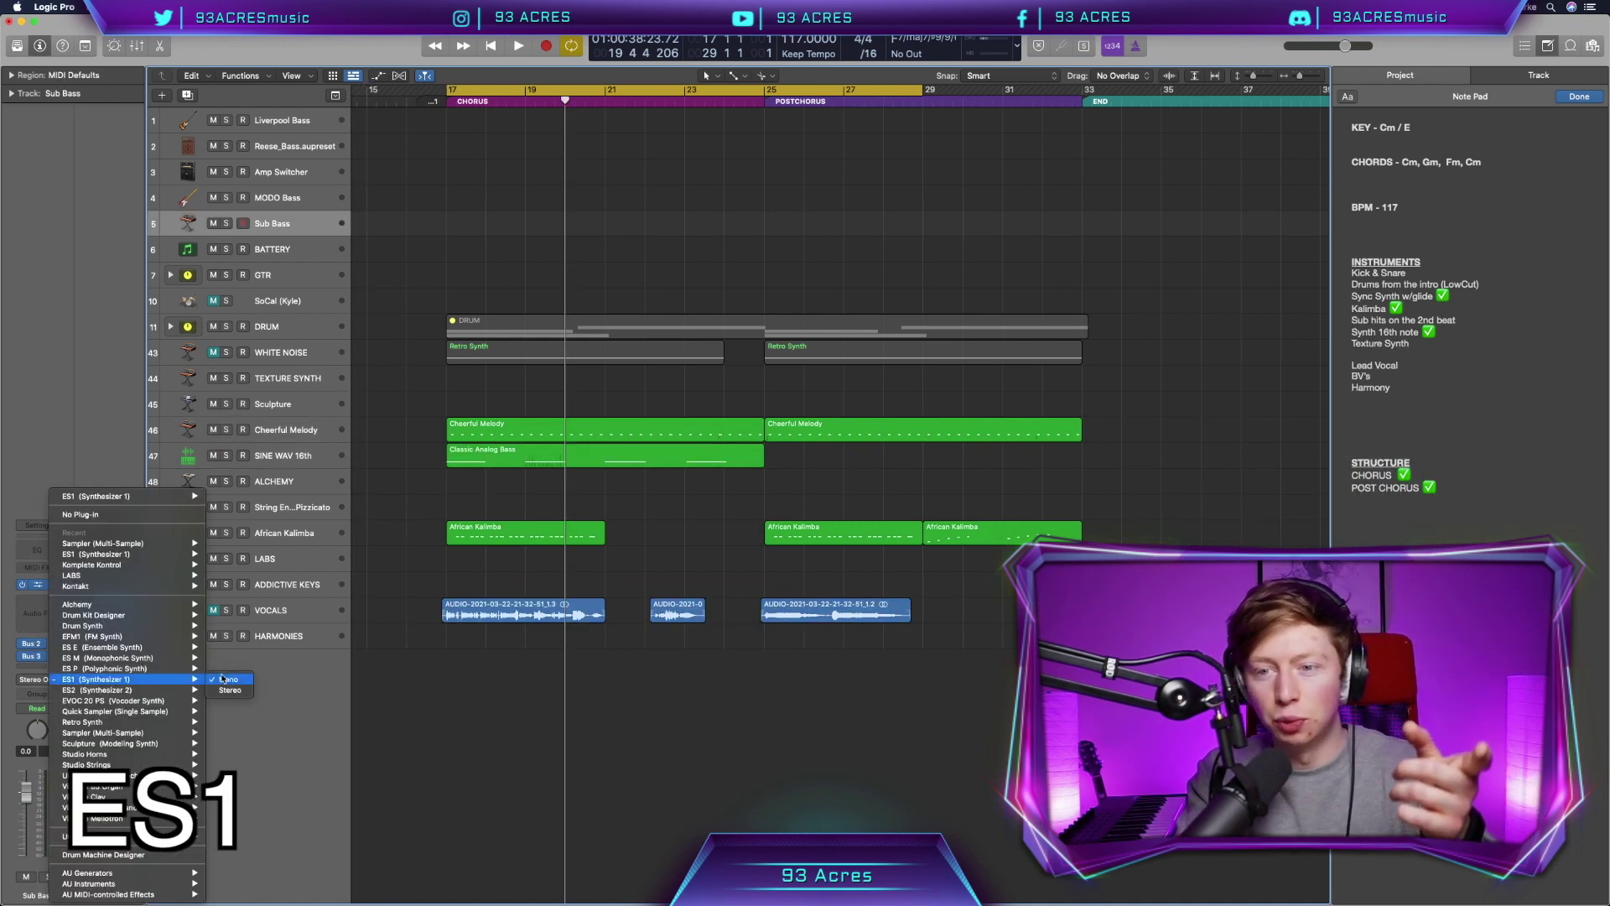
pyautogui.click(226, 680)
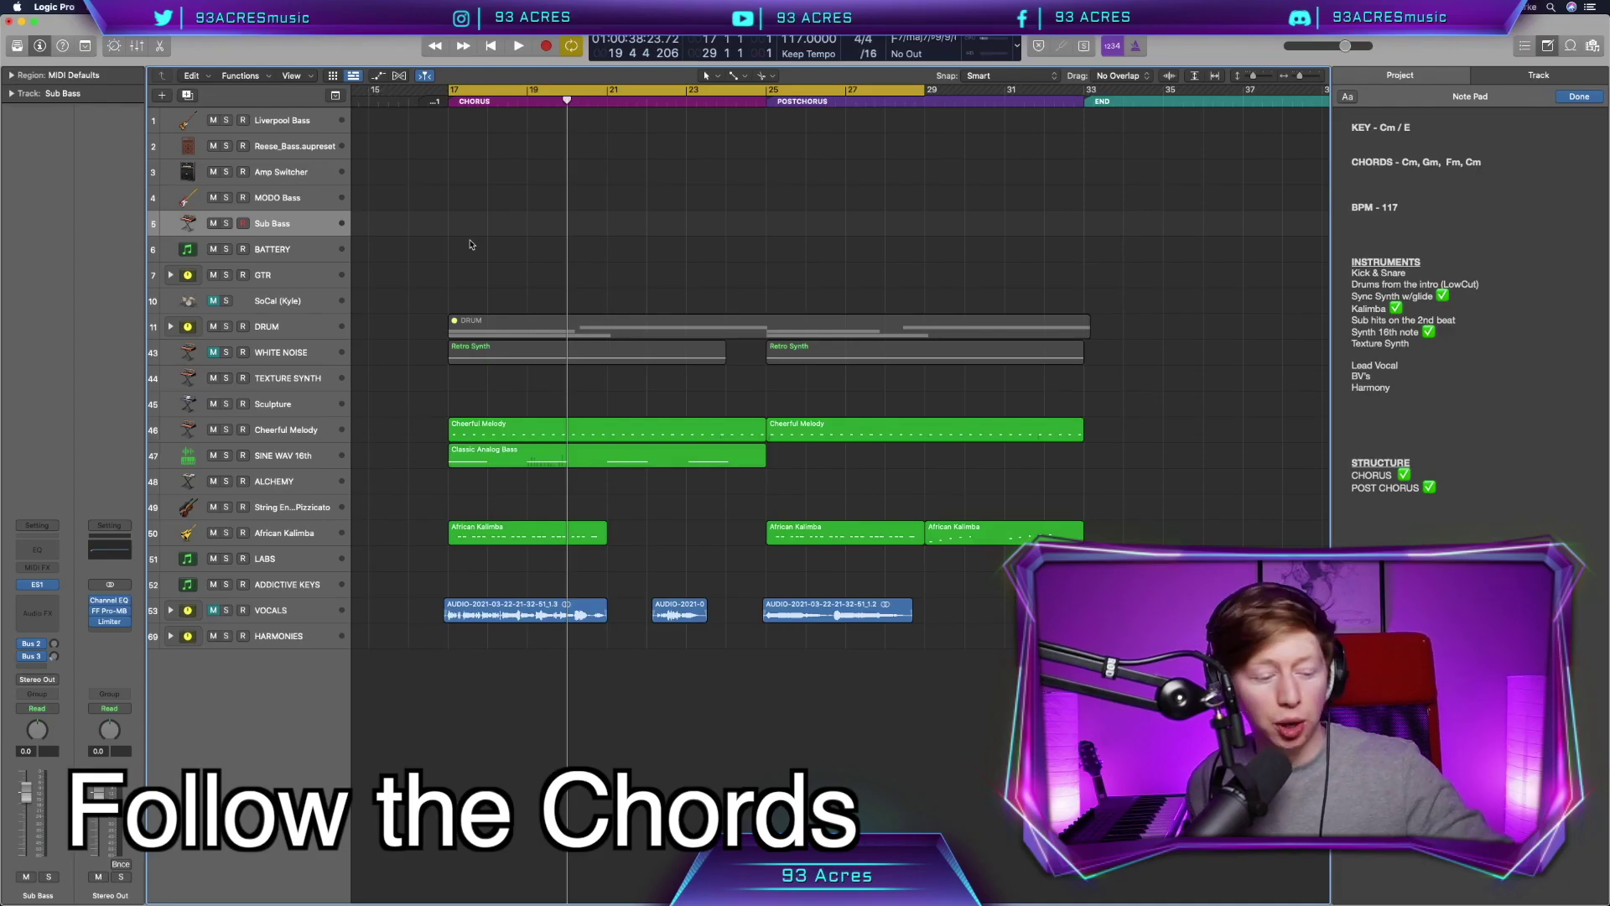
pyautogui.press('r')
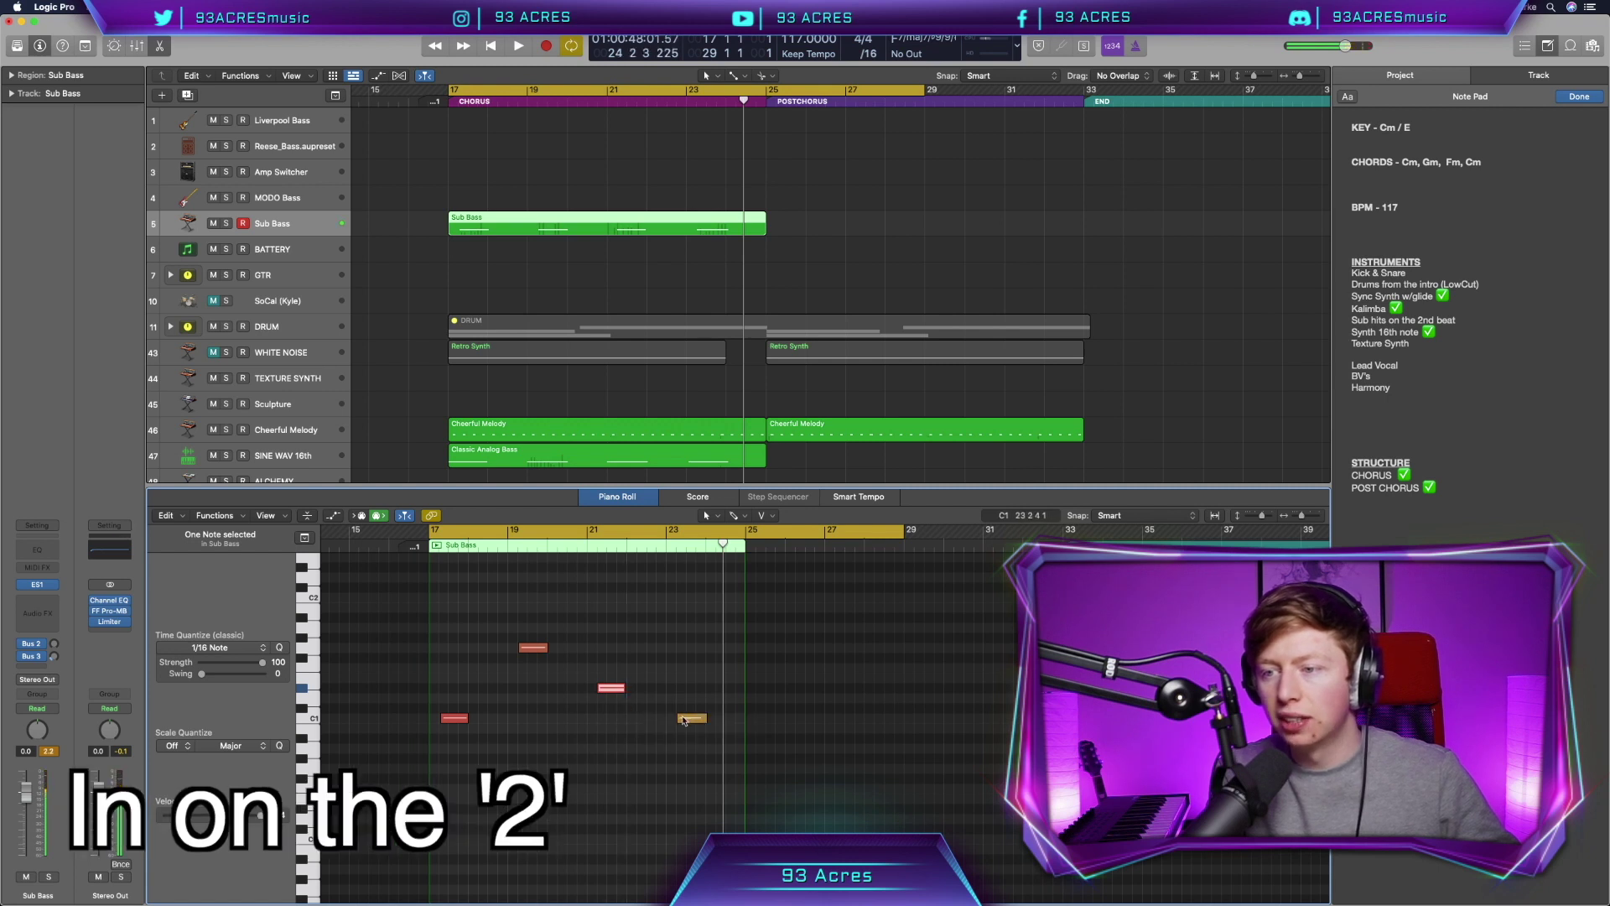
# Step: Trim the last Sub Bass note's start and move SINE WAV 16th beneath Sub Bass
pyautogui.moveTo(679, 719); pyautogui.dragTo(676, 719)
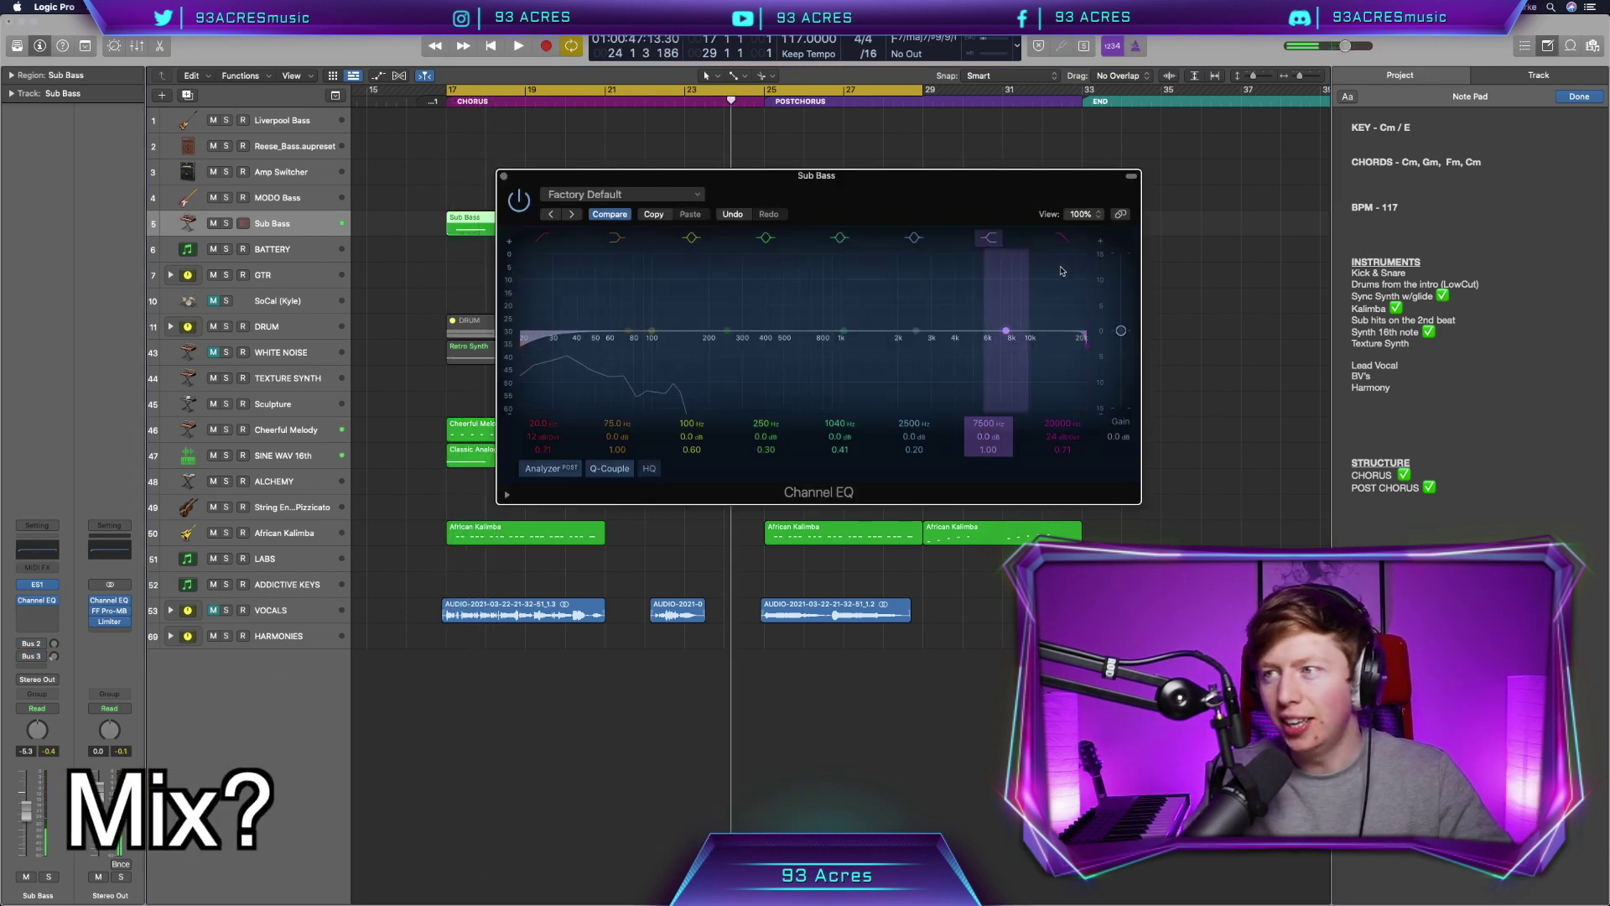
pyautogui.click(503, 176)
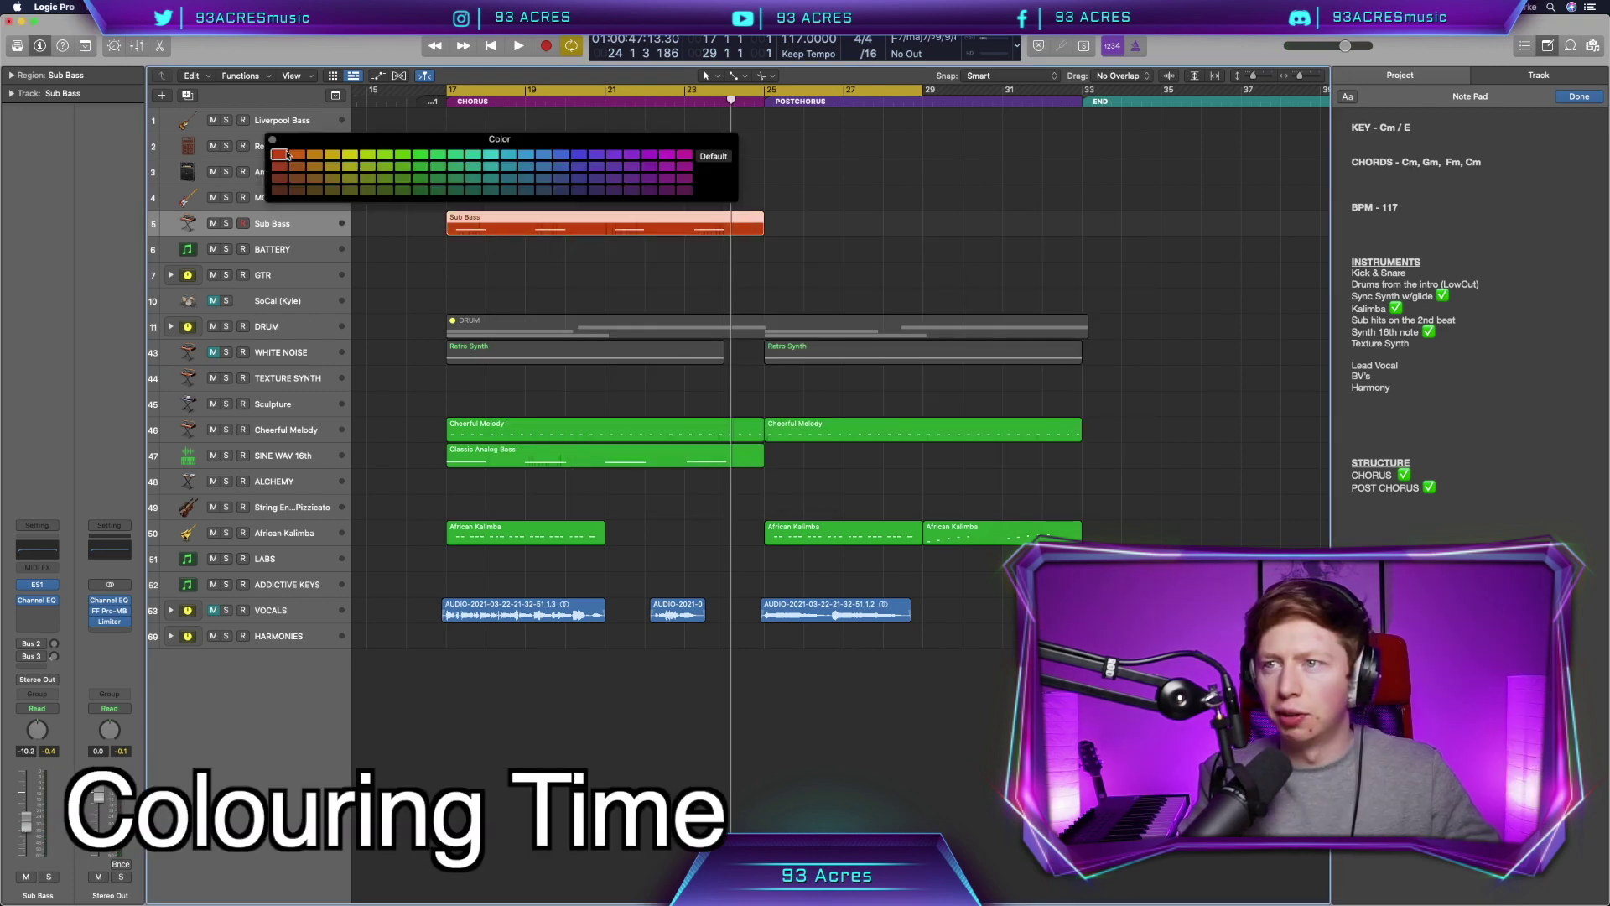
pyautogui.moveTo(282, 455); pyautogui.dragTo(305, 235)
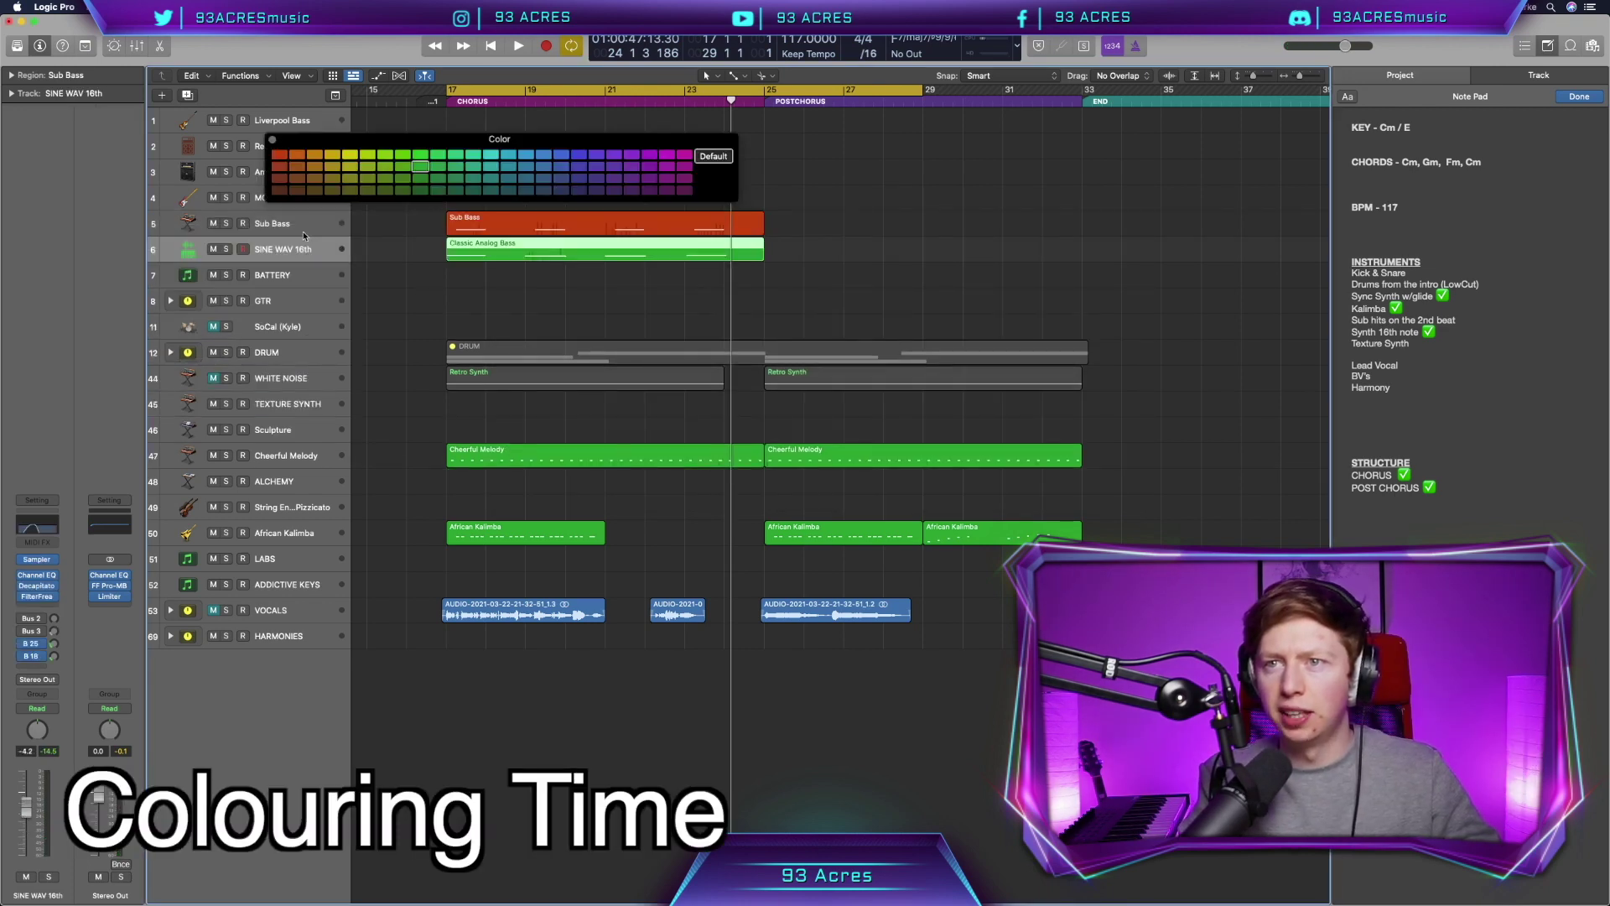
# Step: Colour the Classic Analog Bass region orange and expand the DRUM stack to its drum tracks
pyautogui.click(320, 156)
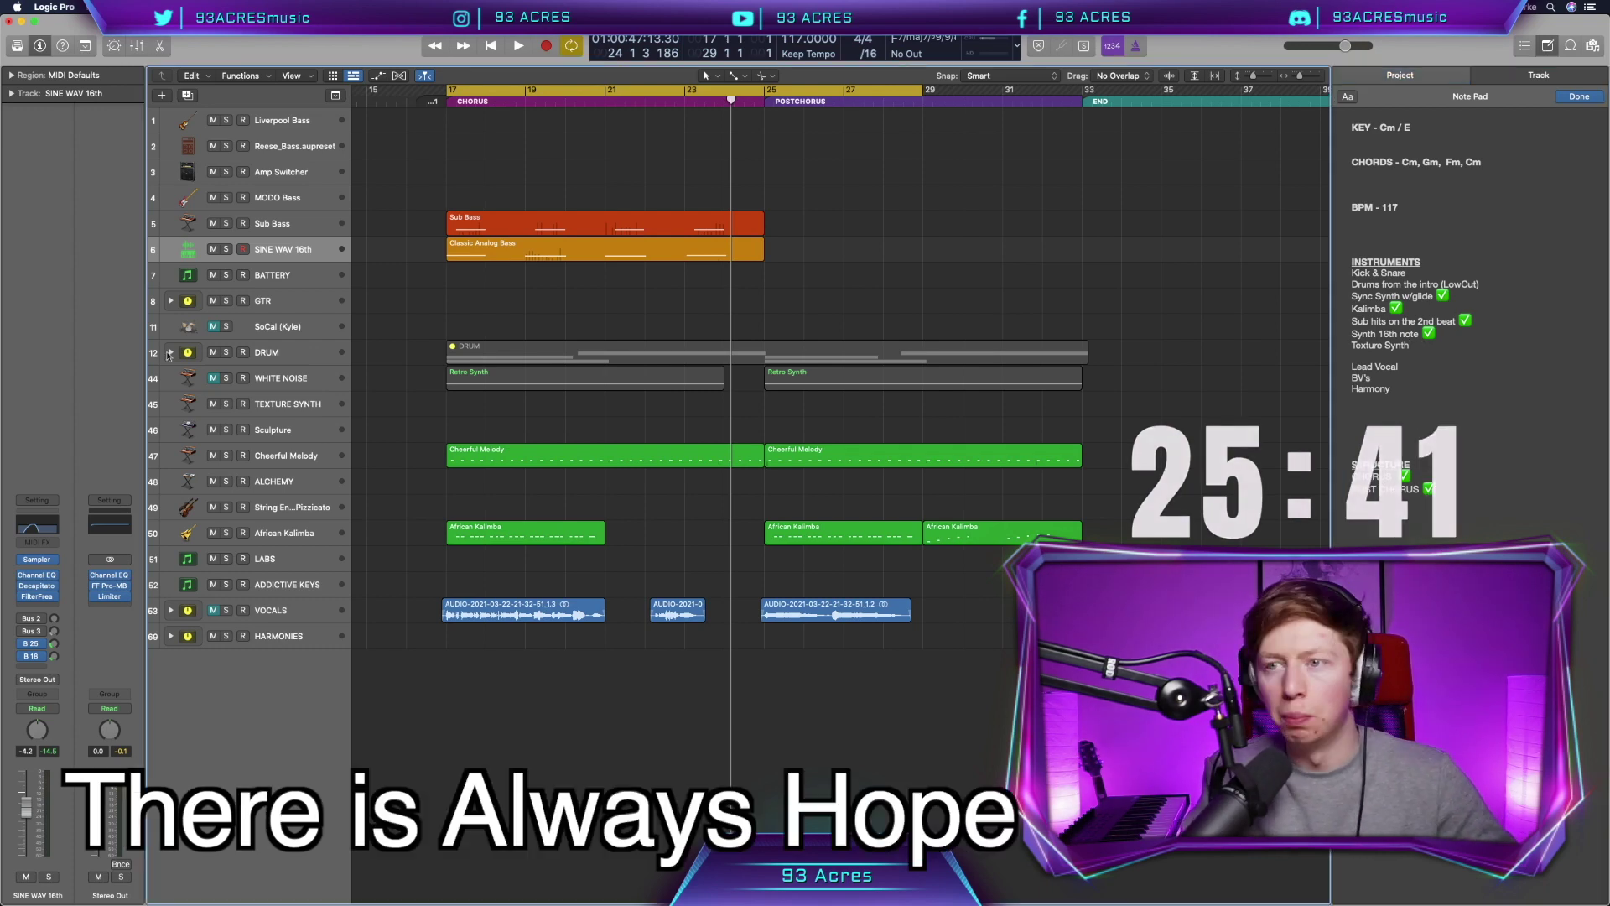
pyautogui.doubleClick(470, 349)
pyautogui.hscroll(-1, 474, 433)
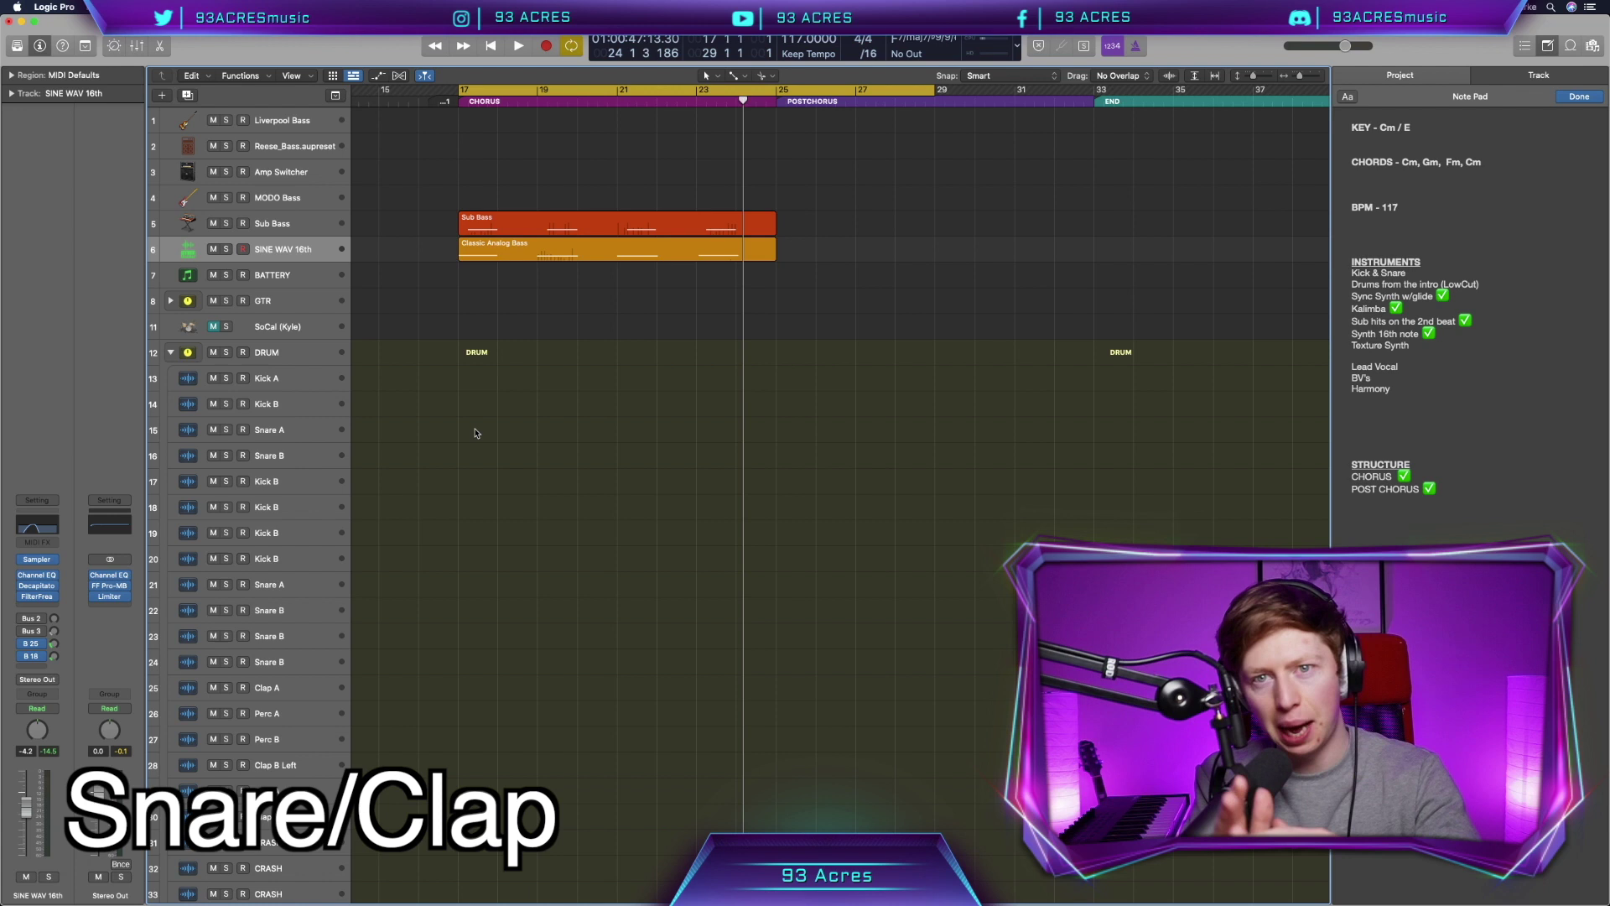
pyautogui.scroll(-1, 525, 440)
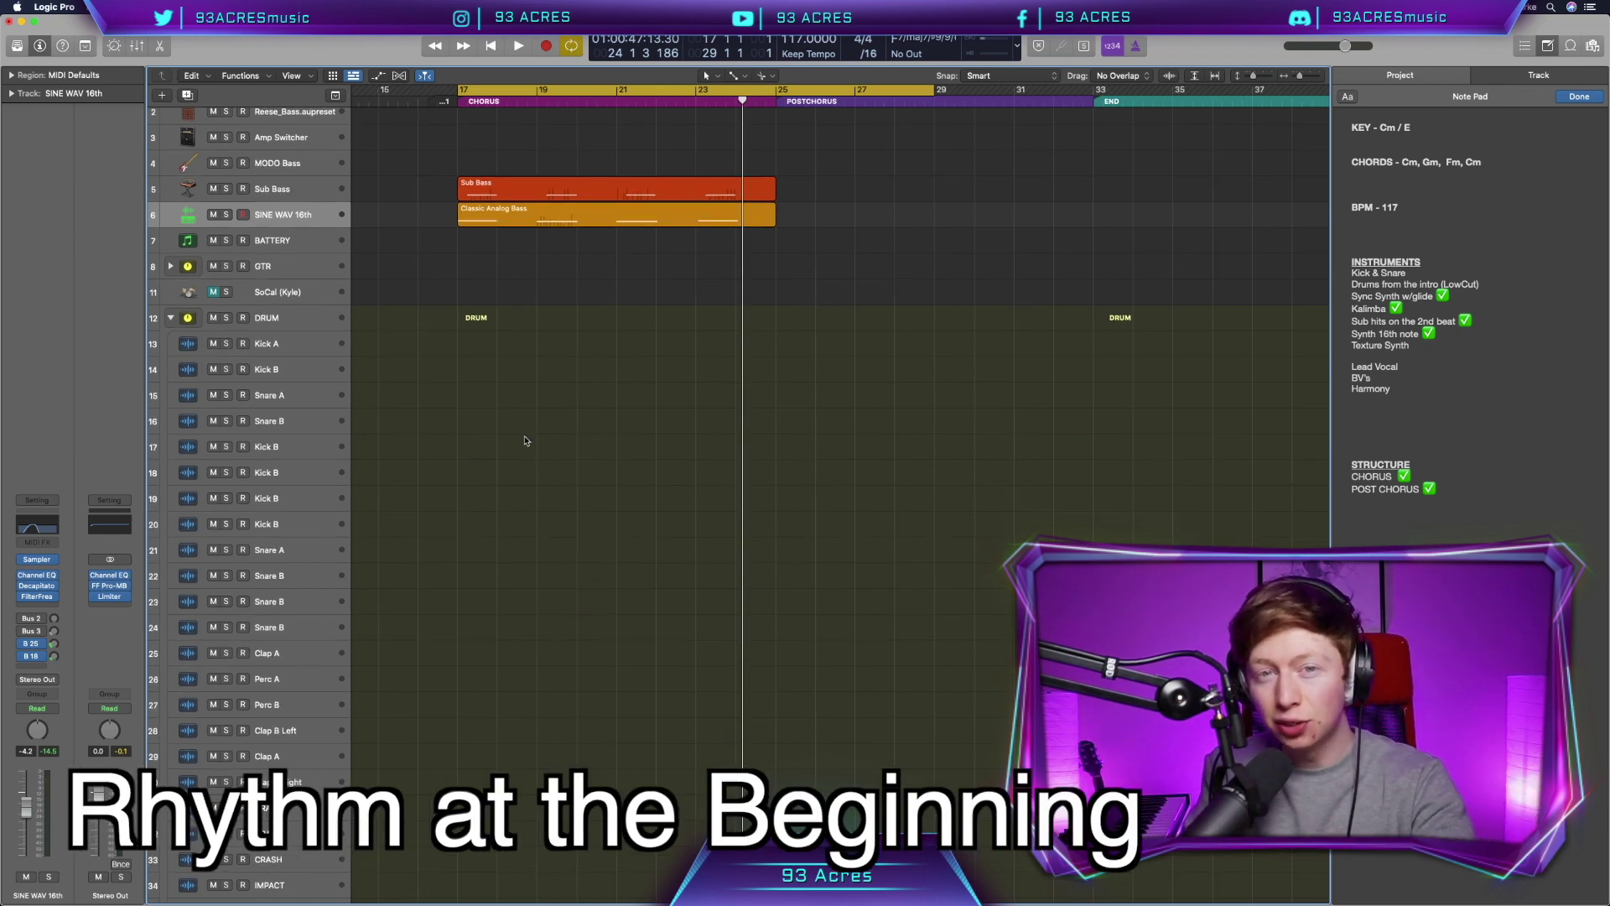
pyautogui.scroll(-1, 525, 440)
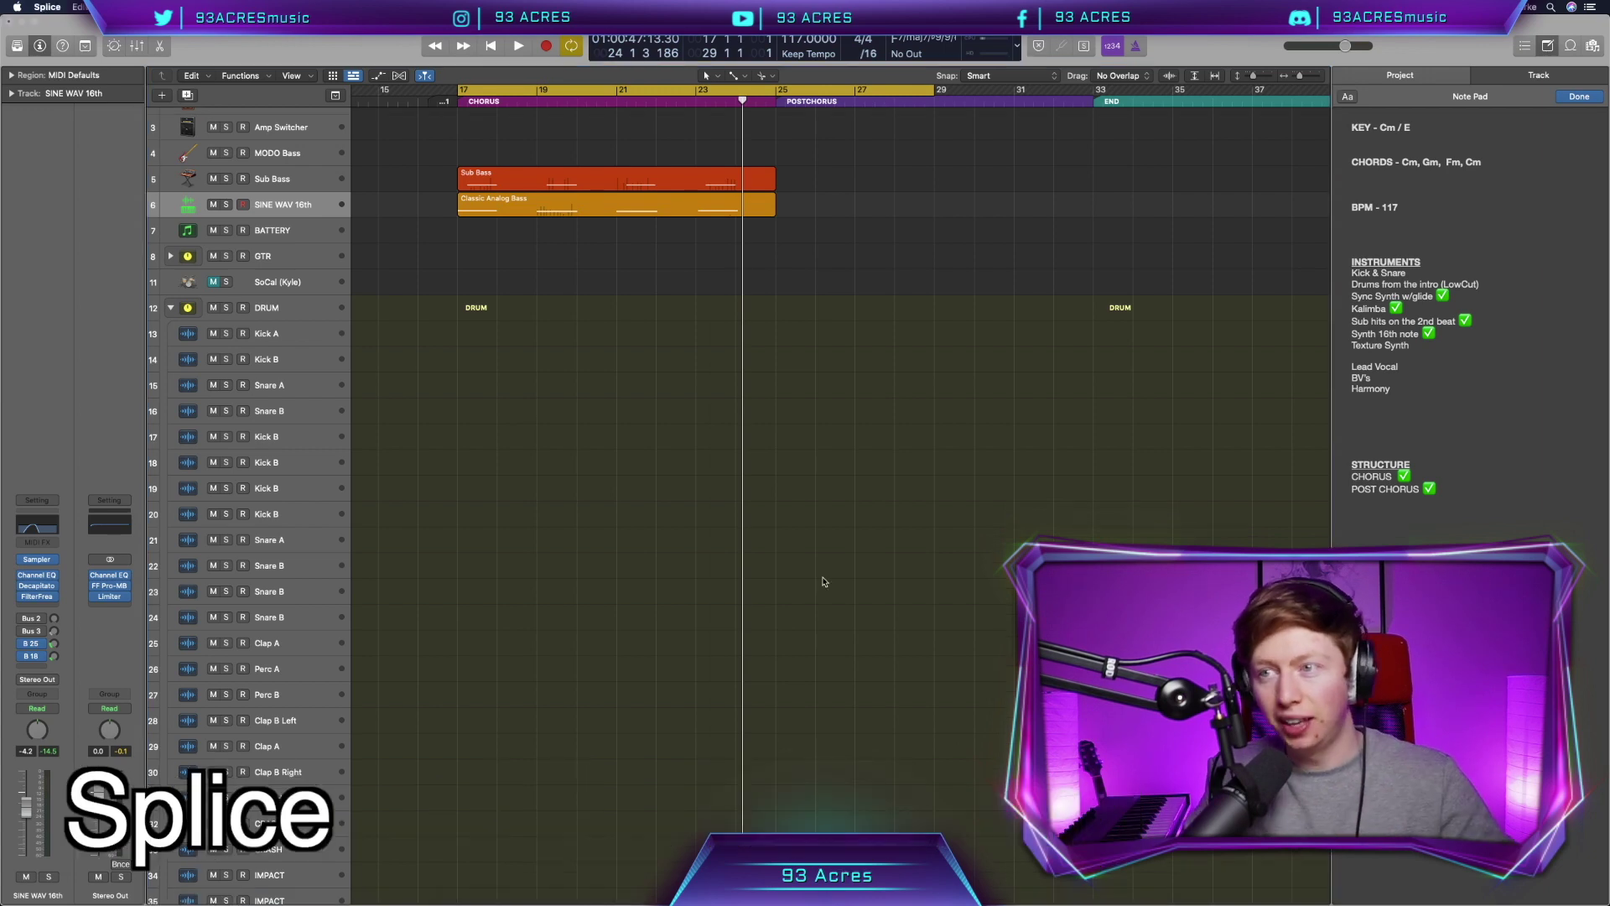
# Step: Bring a Splice clap sample onto the Snare A track
pyautogui.press('super+Tab')
pyautogui.moveTo(807, 394); pyautogui.dragTo(729, 394)
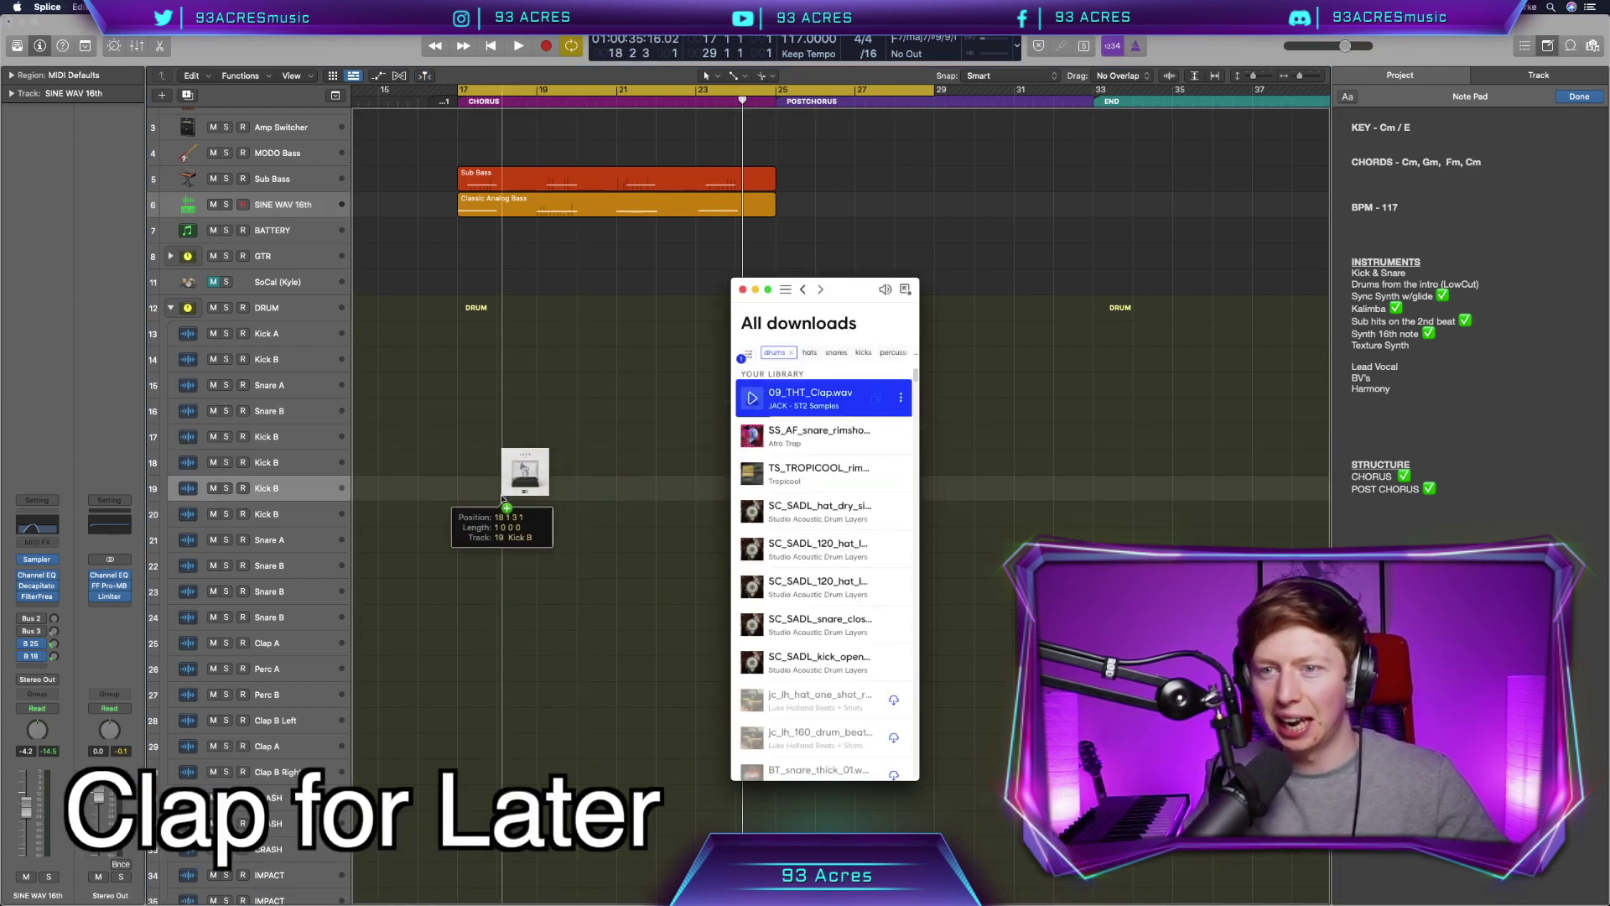
pyautogui.moveTo(503, 501); pyautogui.dragTo(483, 544)
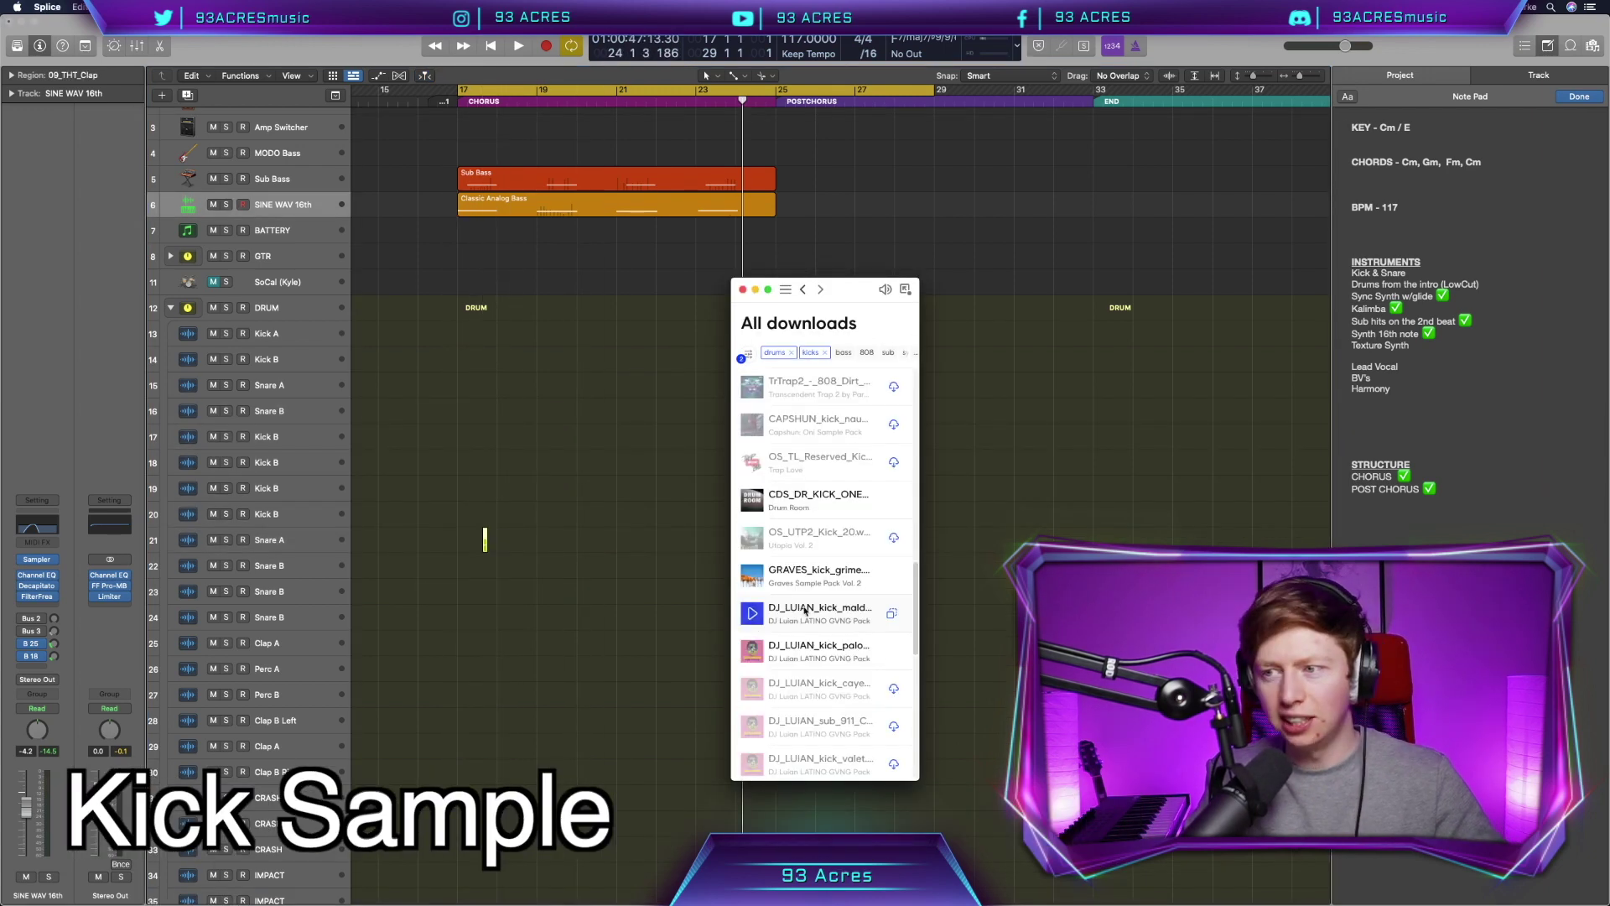
# Step: Place the kick on Kick A on each beat from bar 17 and repeat it across the chorus
pyautogui.moveTo(805, 610); pyautogui.dragTo(463, 337)
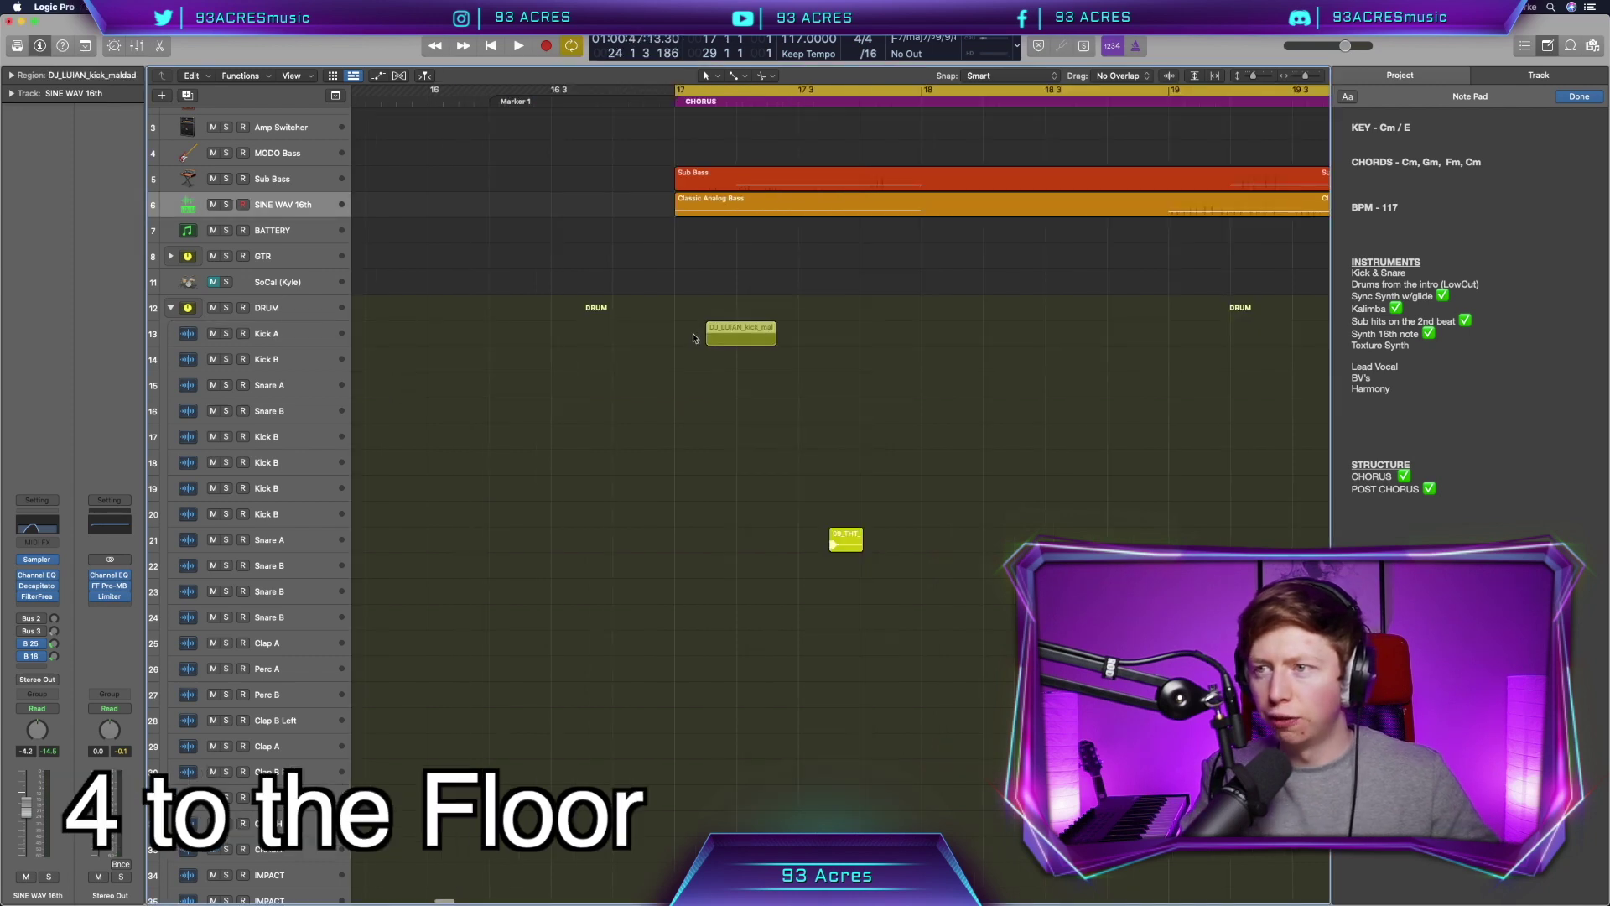
pyautogui.moveTo(695, 338); pyautogui.dragTo(765, 340)
pyautogui.moveTo(766, 340); pyautogui.dragTo(826, 340)
pyautogui.moveTo(828, 339); pyautogui.dragTo(891, 340)
pyautogui.click(765, 76)
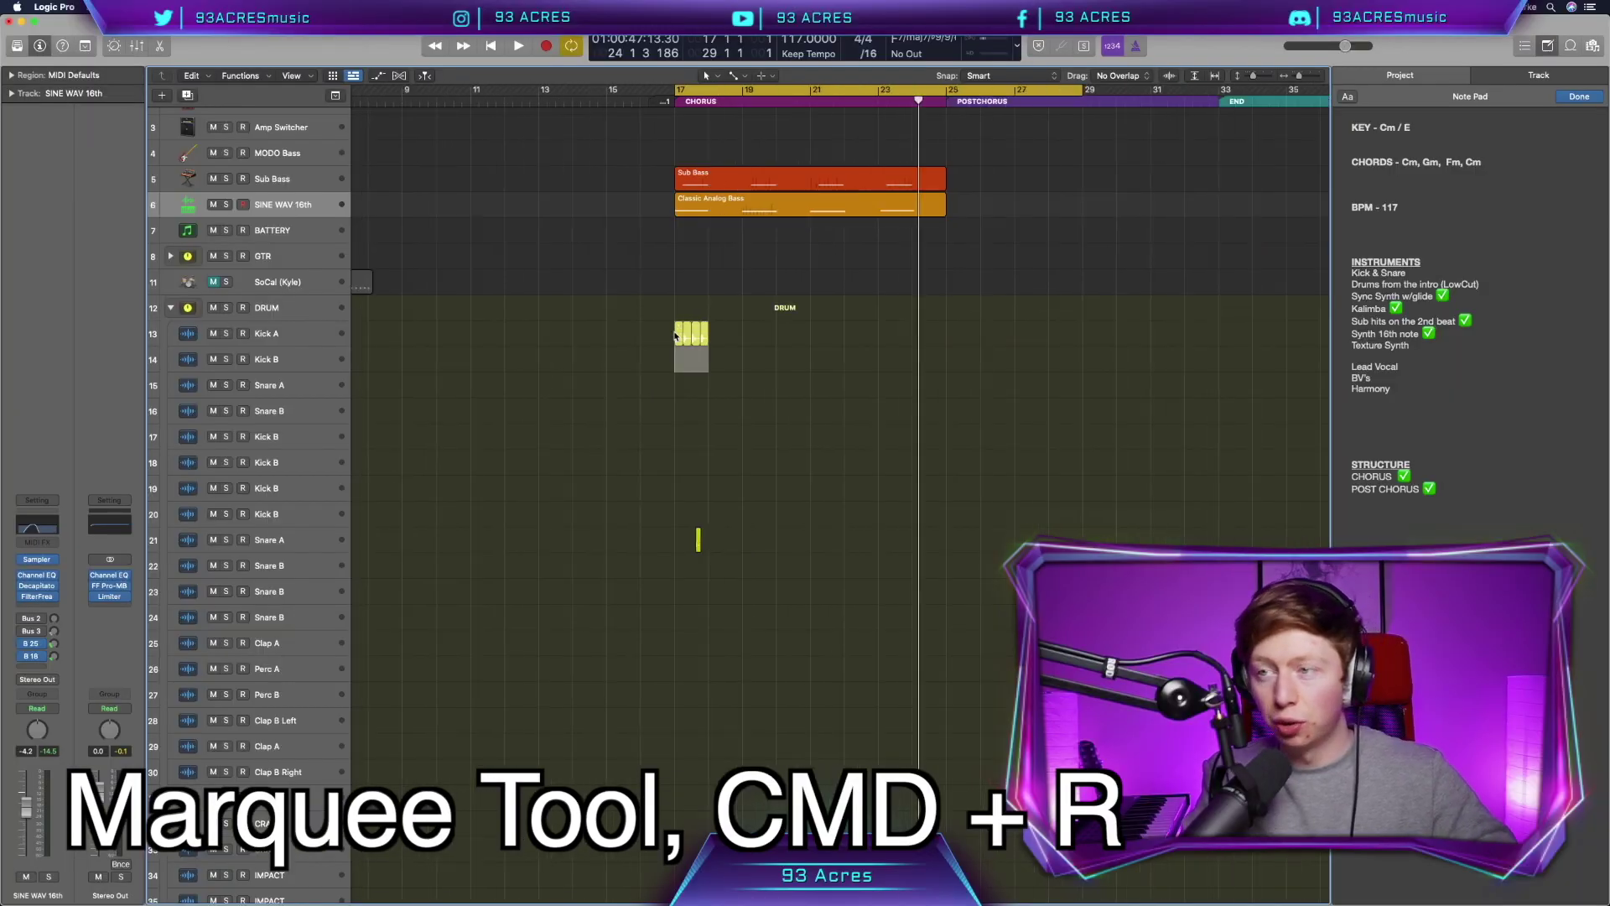
pyautogui.press('super+r')
pyautogui.press('super+r')
pyautogui.press('super+r')
pyautogui.press('super+r')
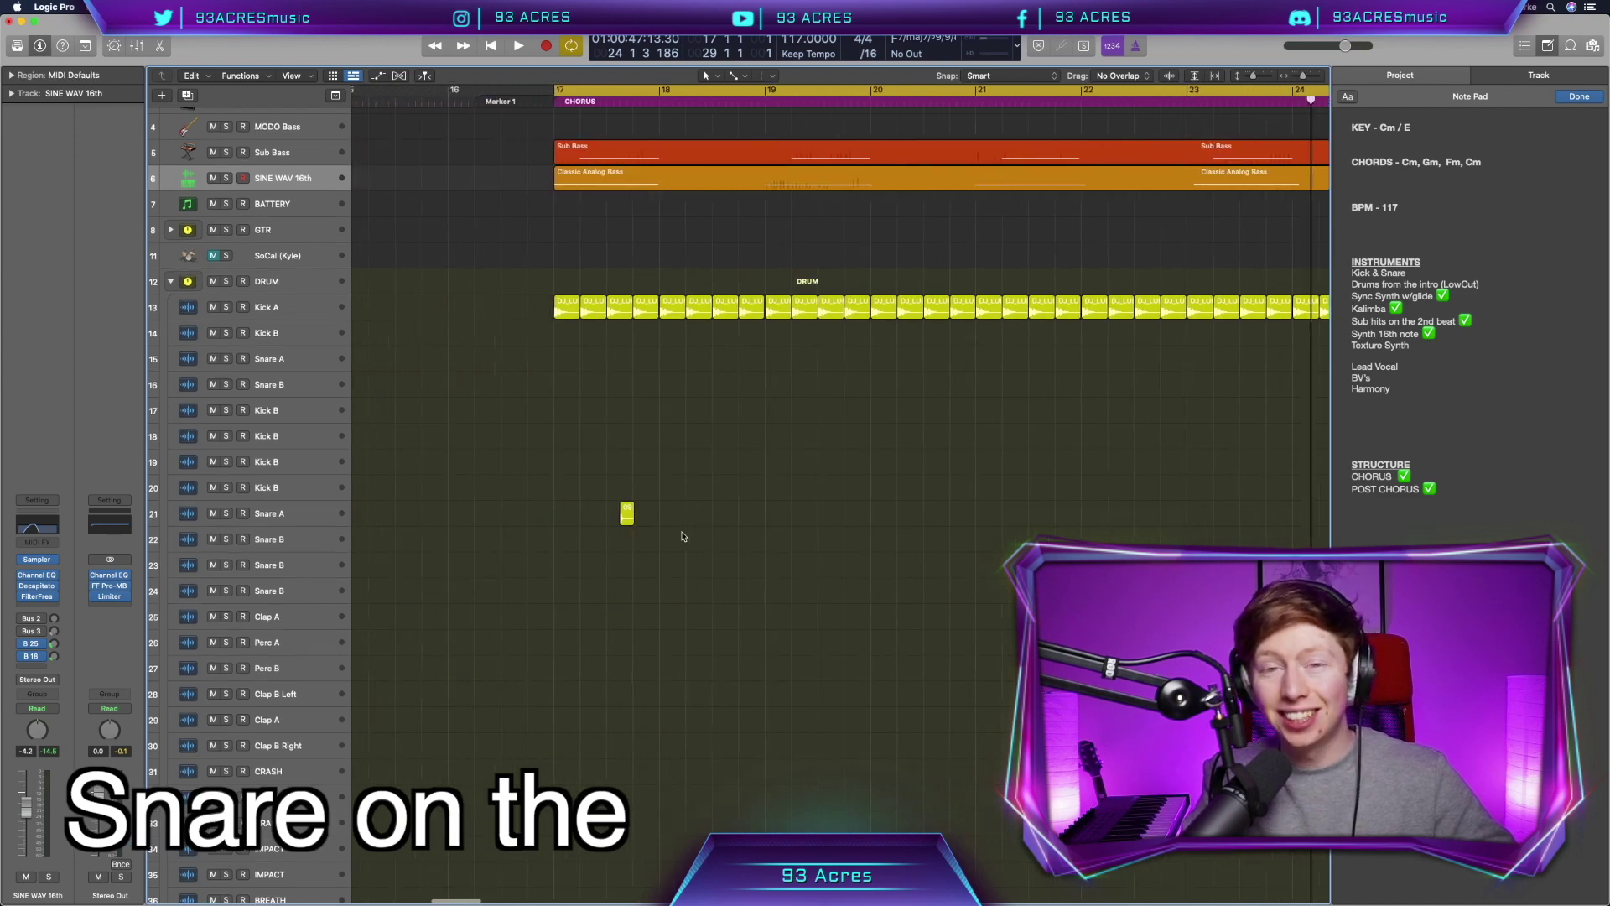
pyautogui.hscroll(-2, 889, 335)
# Step: Add the clap on beat 4, layer the KOUNT clap on Snare B, and duplicate it
pyautogui.moveTo(562, 513); pyautogui.dragTo(626, 519)
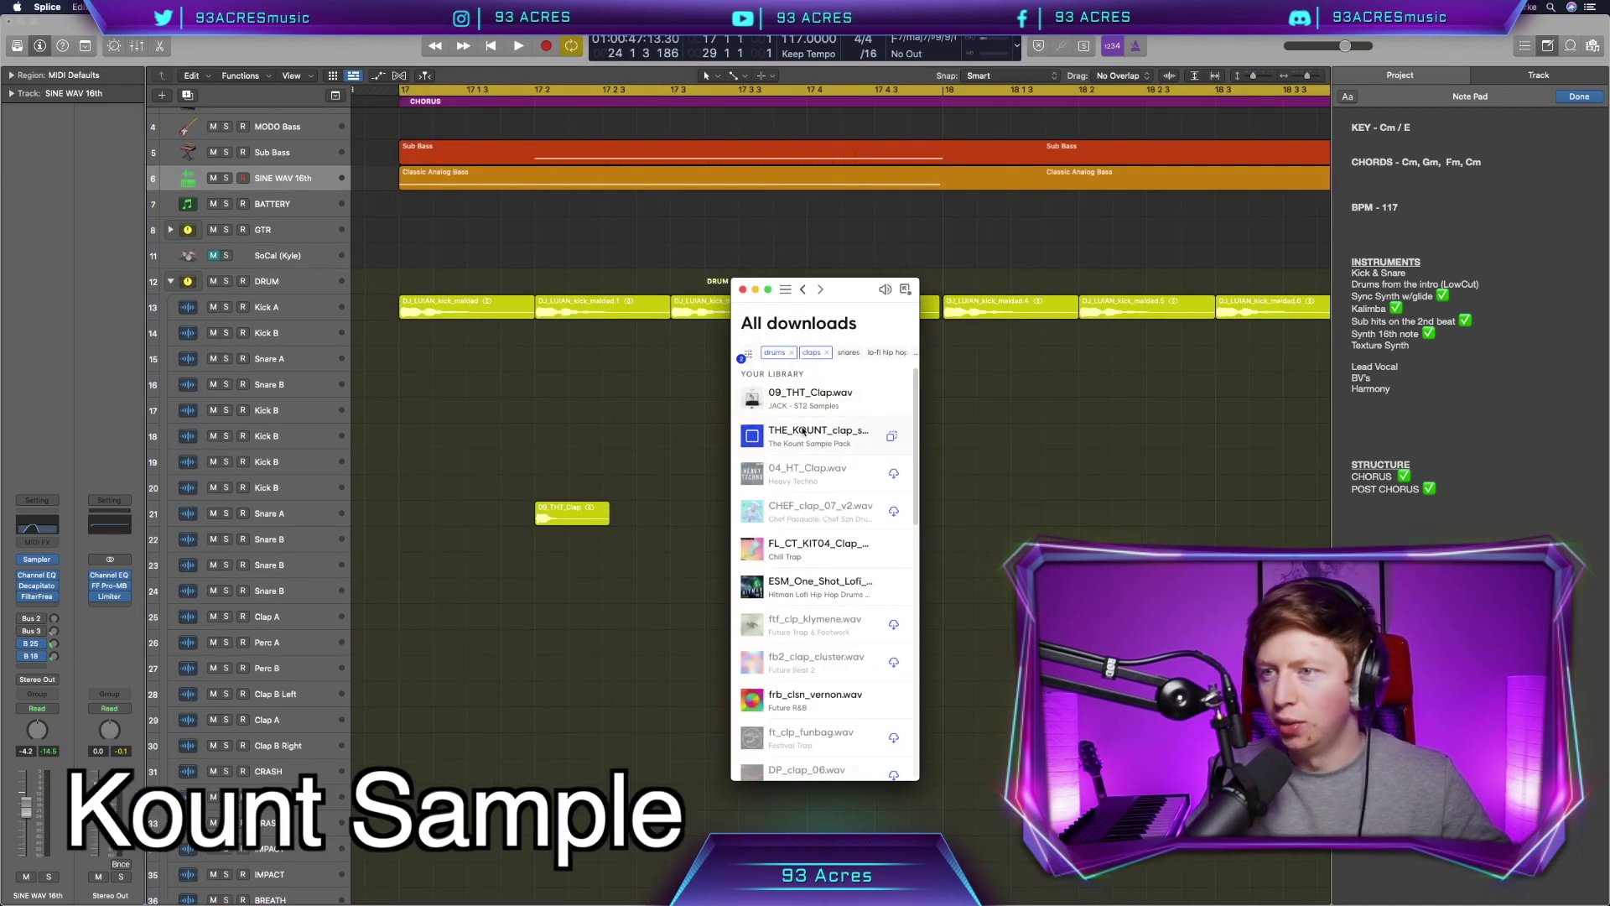
pyautogui.moveTo(822, 434); pyautogui.dragTo(541, 544)
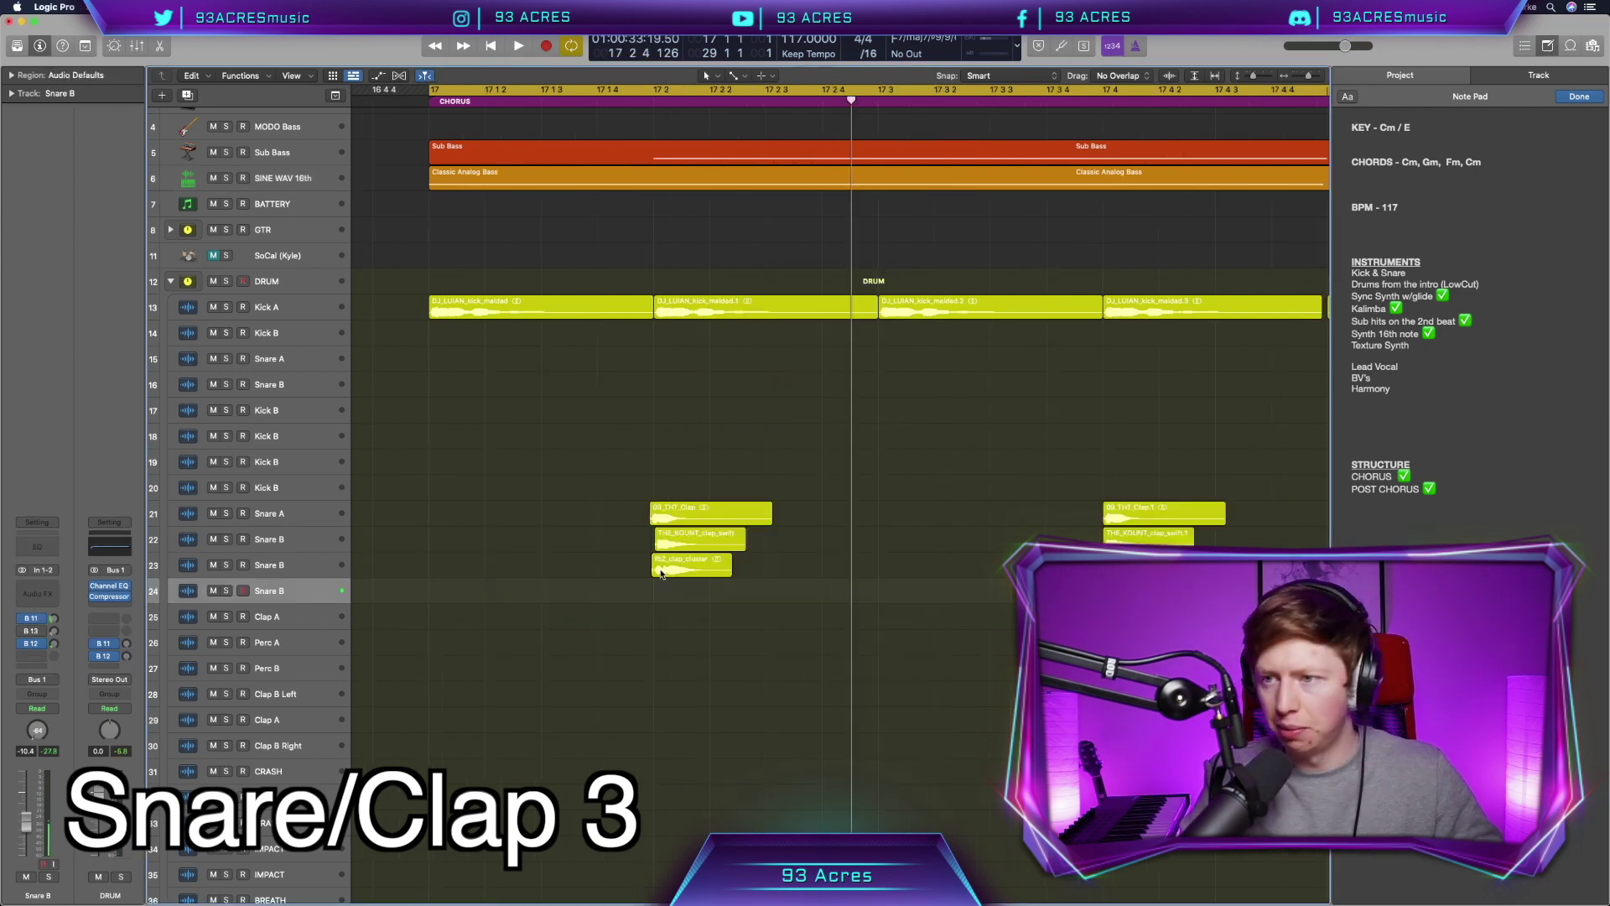
pyautogui.moveTo(662, 572); pyautogui.dragTo(662, 597)
pyautogui.press('space')
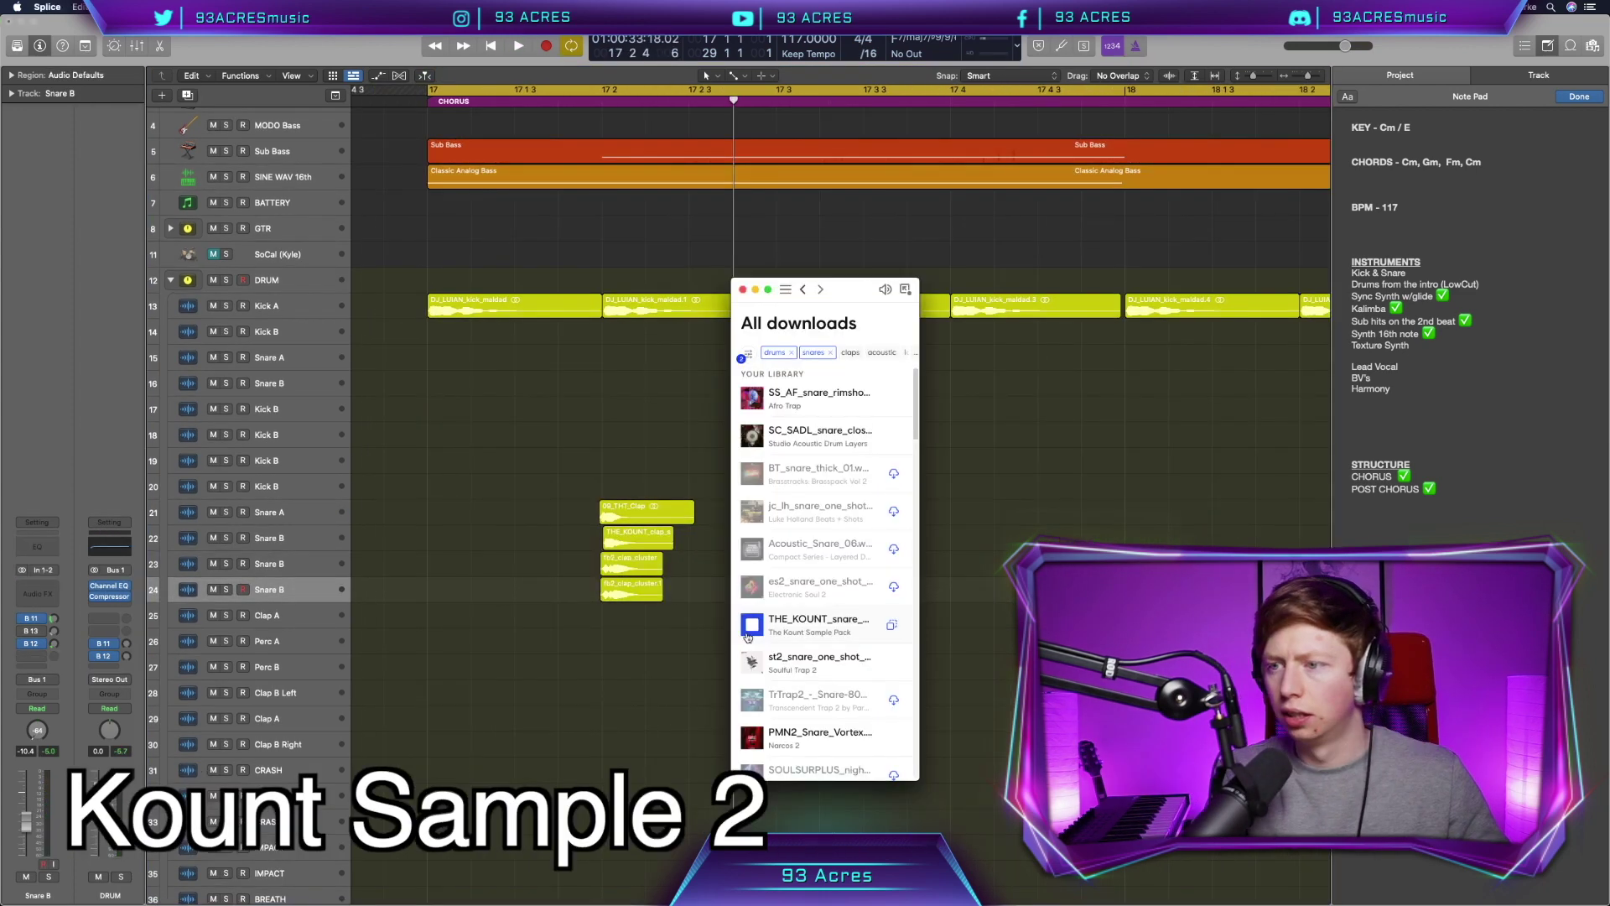
# Step: Add the KOUNT snare on a new track and repeat the snare bar through the chorus
pyautogui.moveTo(749, 638); pyautogui.dragTo(496, 501)
pyautogui.press('space')
pyautogui.press('space')
pyautogui.press('super+Left')
pyautogui.press('super+r')
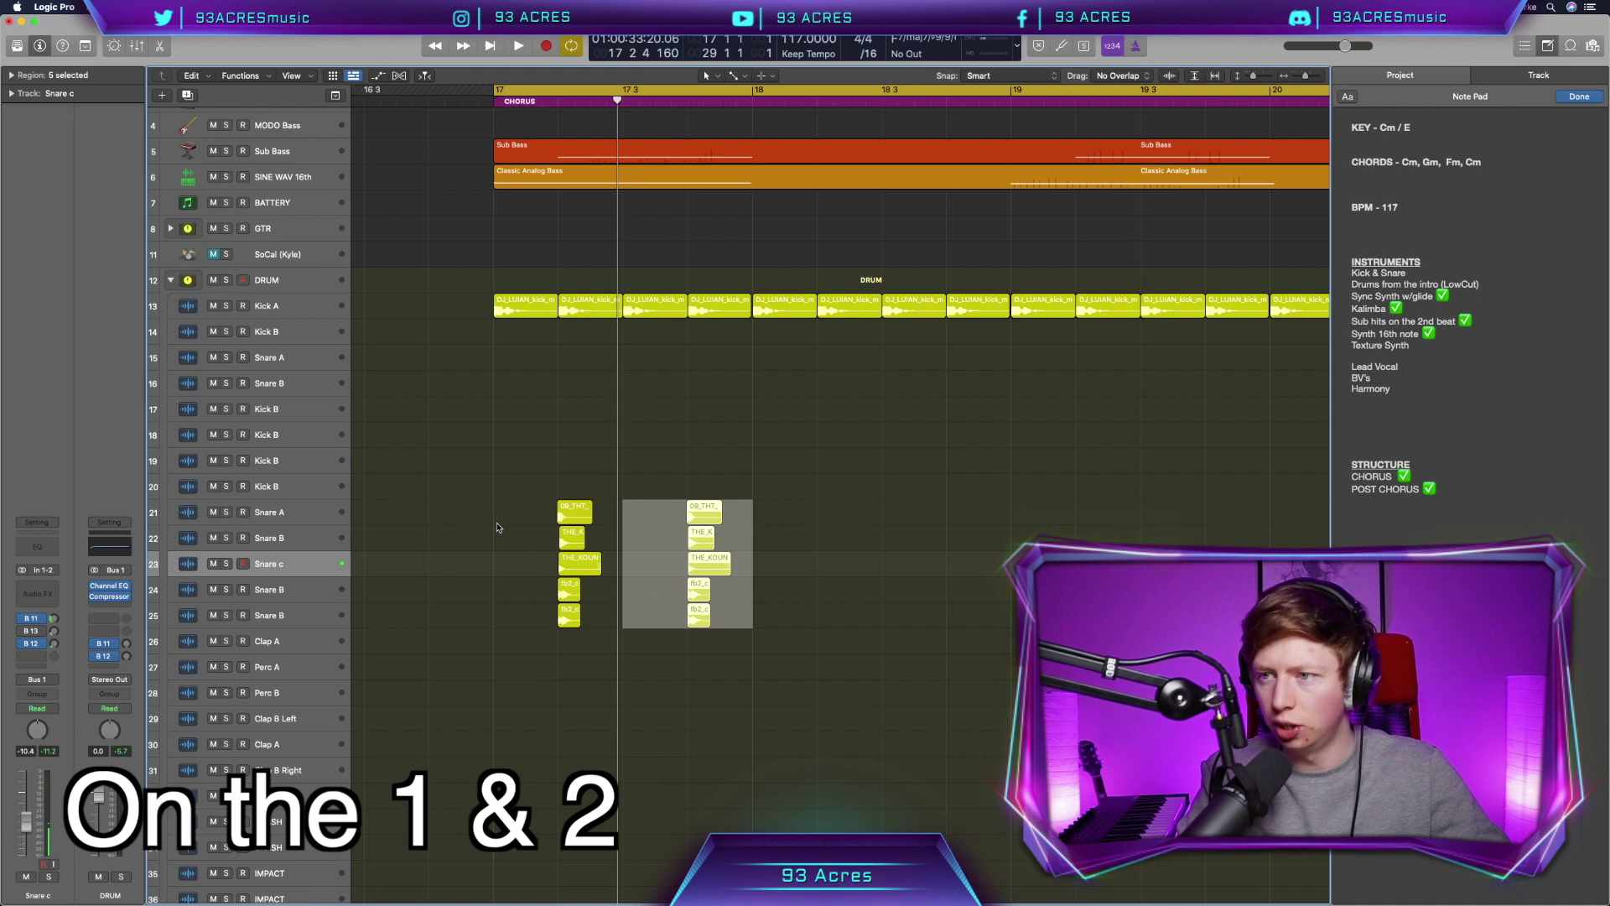
pyautogui.moveTo(753, 629); pyautogui.dragTo(493, 498)
pyautogui.press('super+Left')
pyautogui.press('super+r')
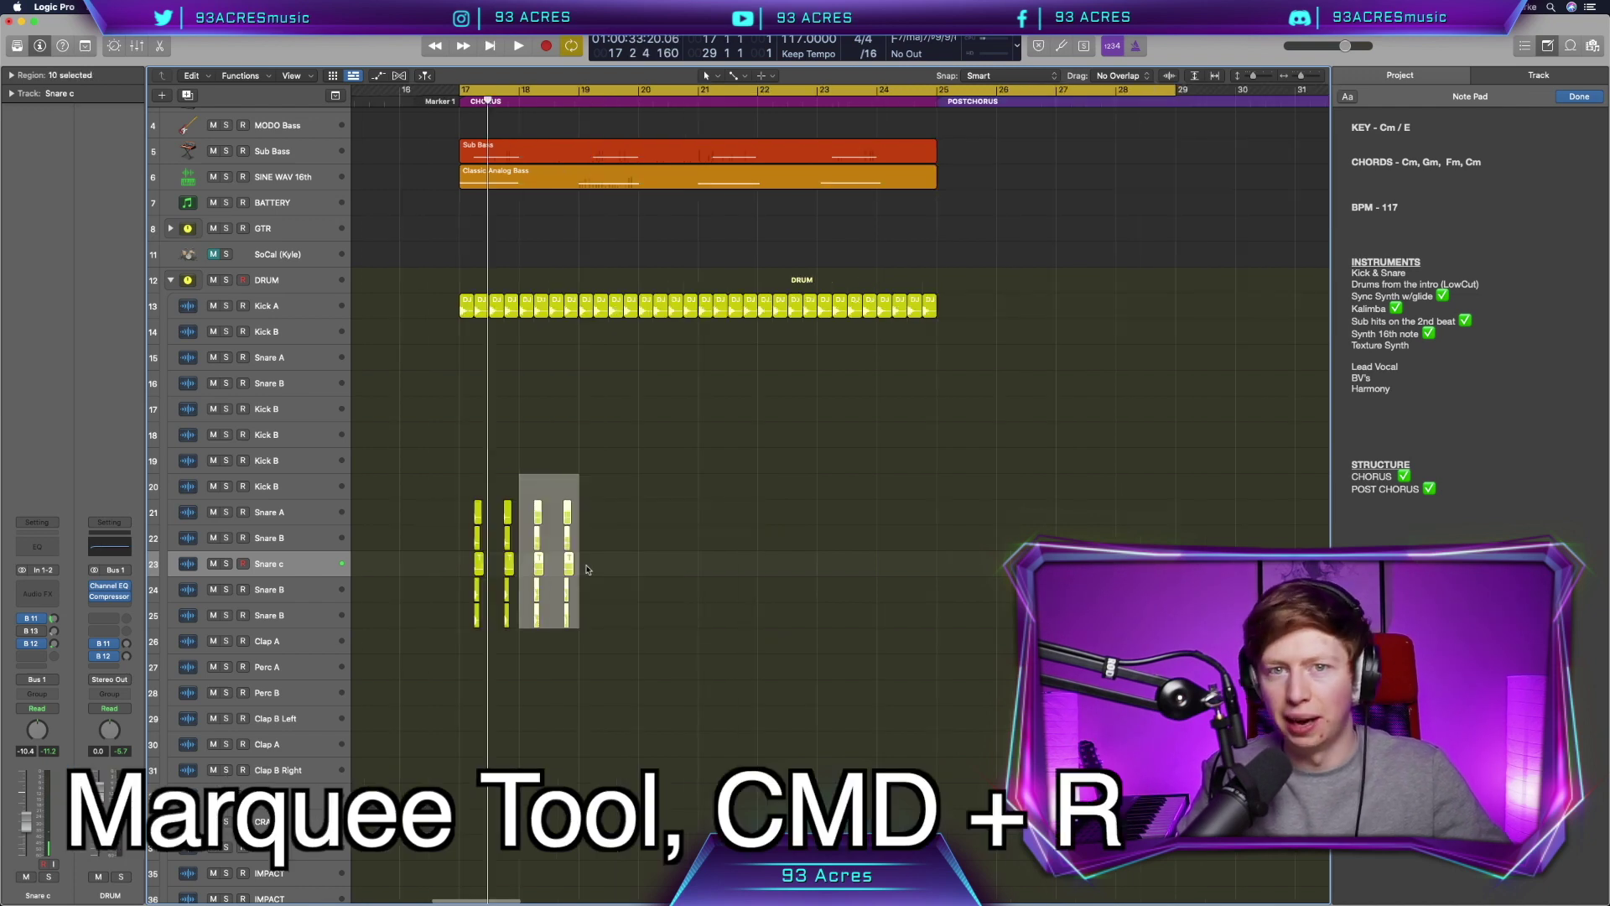
pyautogui.press('super+r')
pyautogui.press('super+r')
pyautogui.press('super+r')
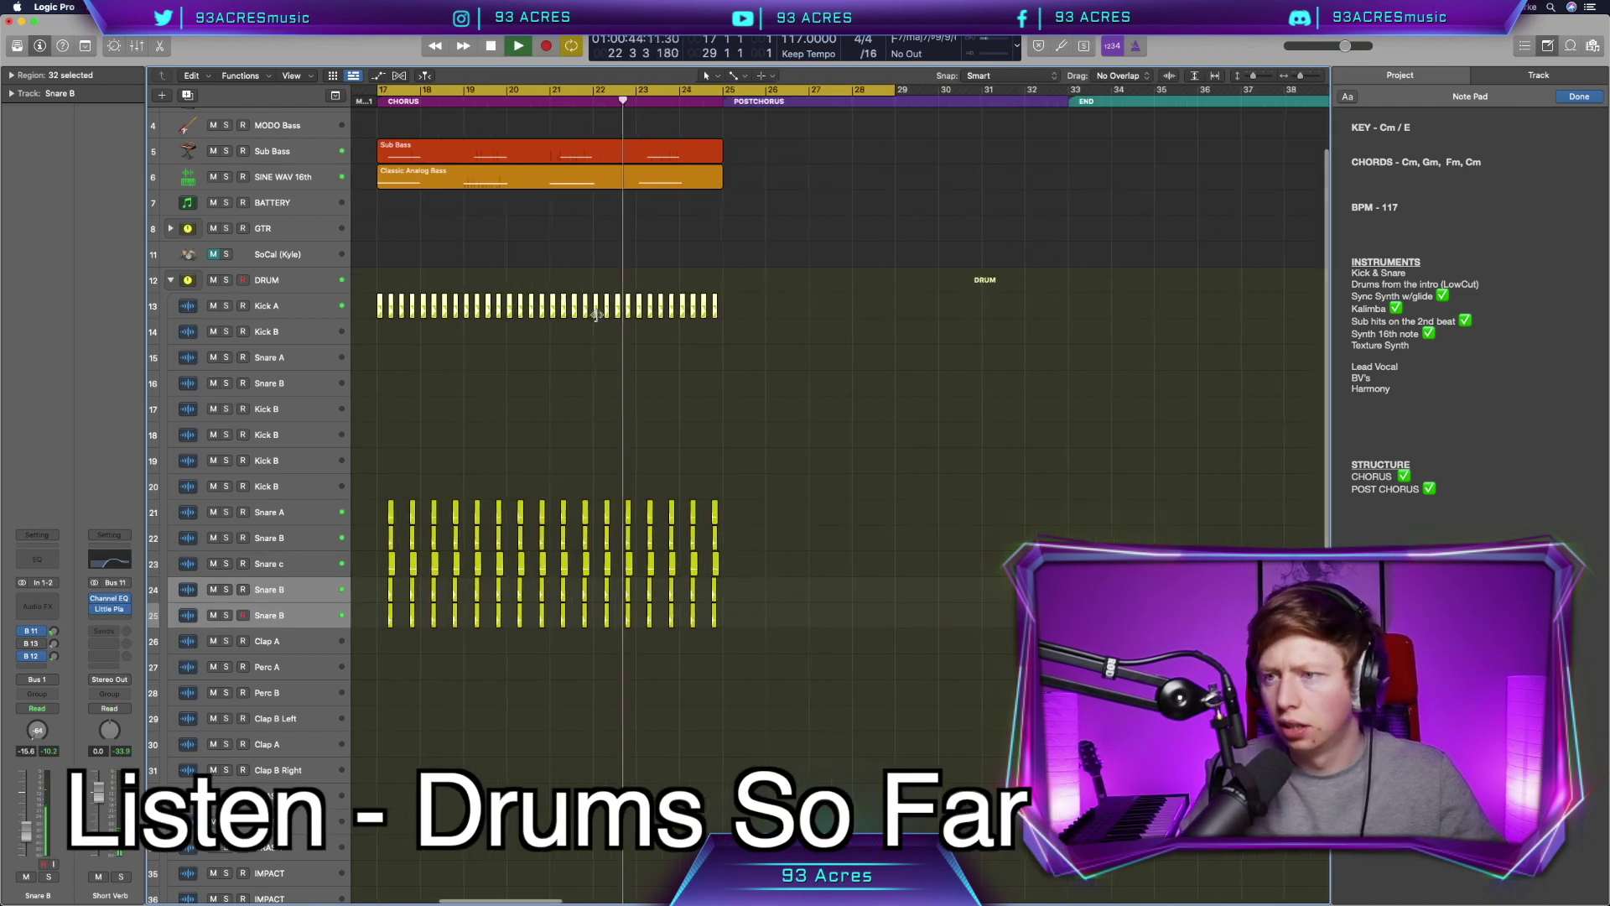
pyautogui.hscroll(-2, 646, 409)
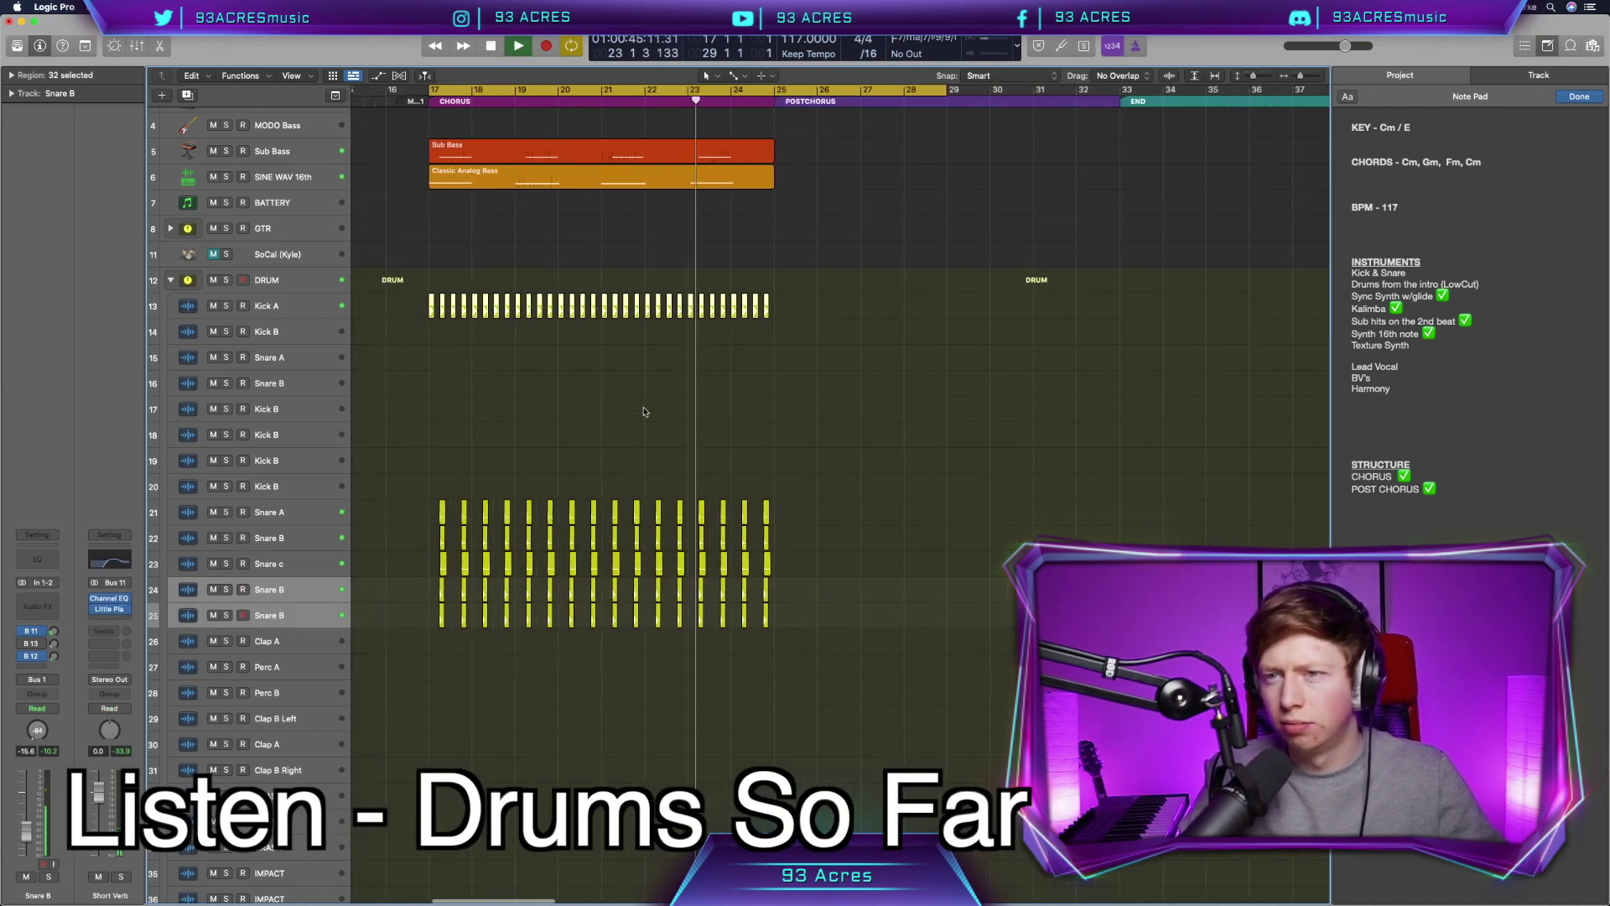
pyautogui.hscroll(-1, 650, 413)
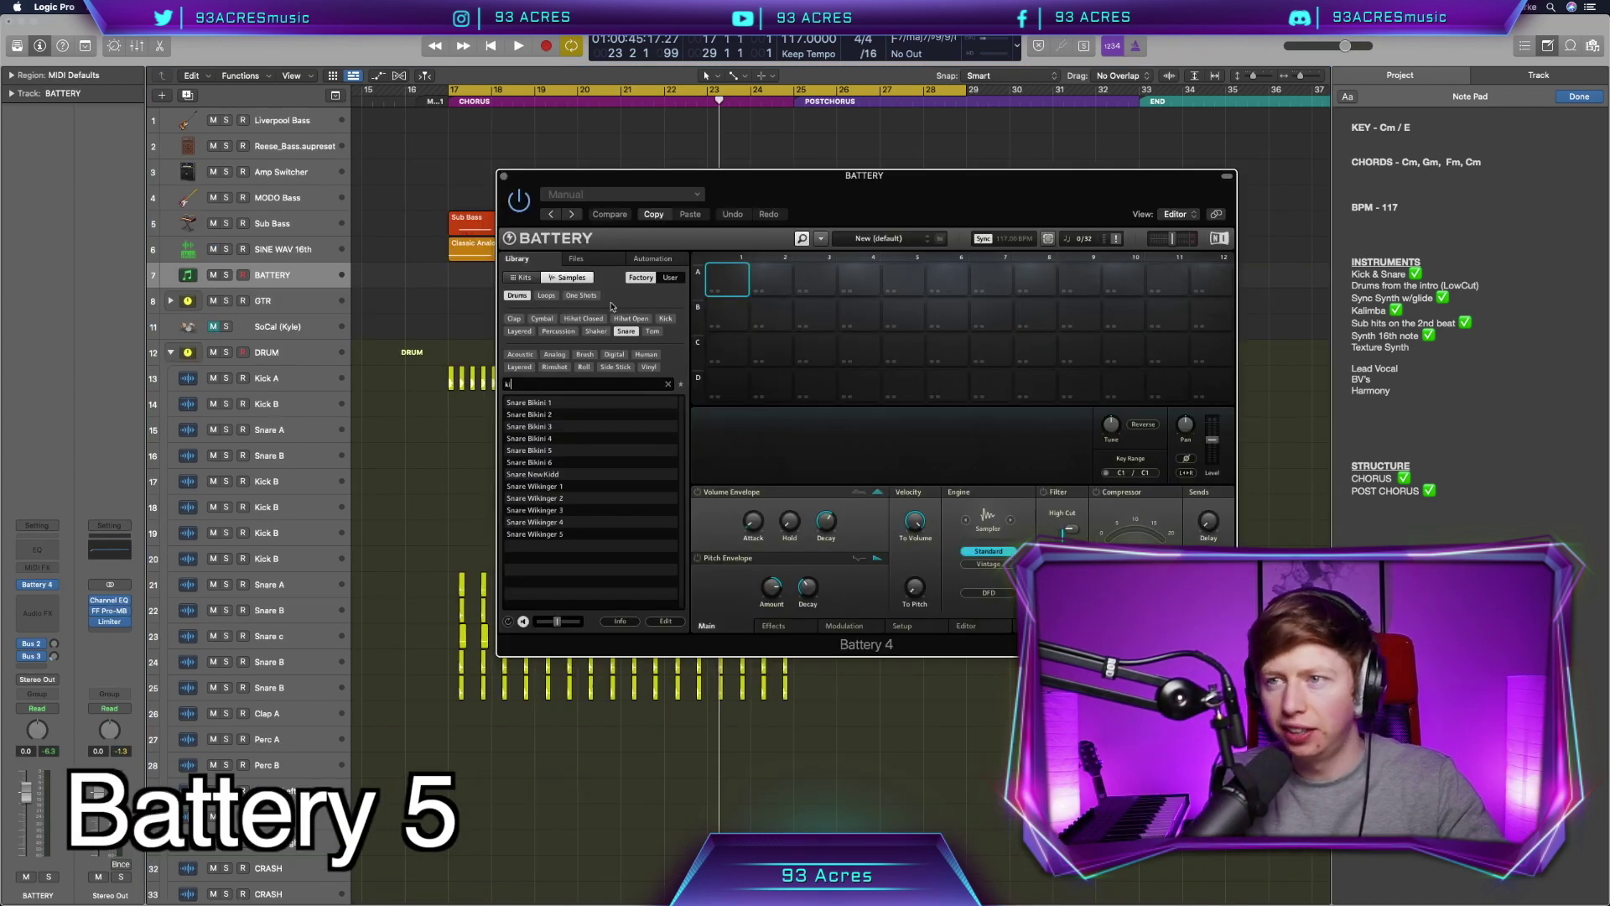
# Step: Load Kick 606X 1 with a raised low cut and HiTom Underpass onto Battery's first two pads
pyautogui.click(665, 318)
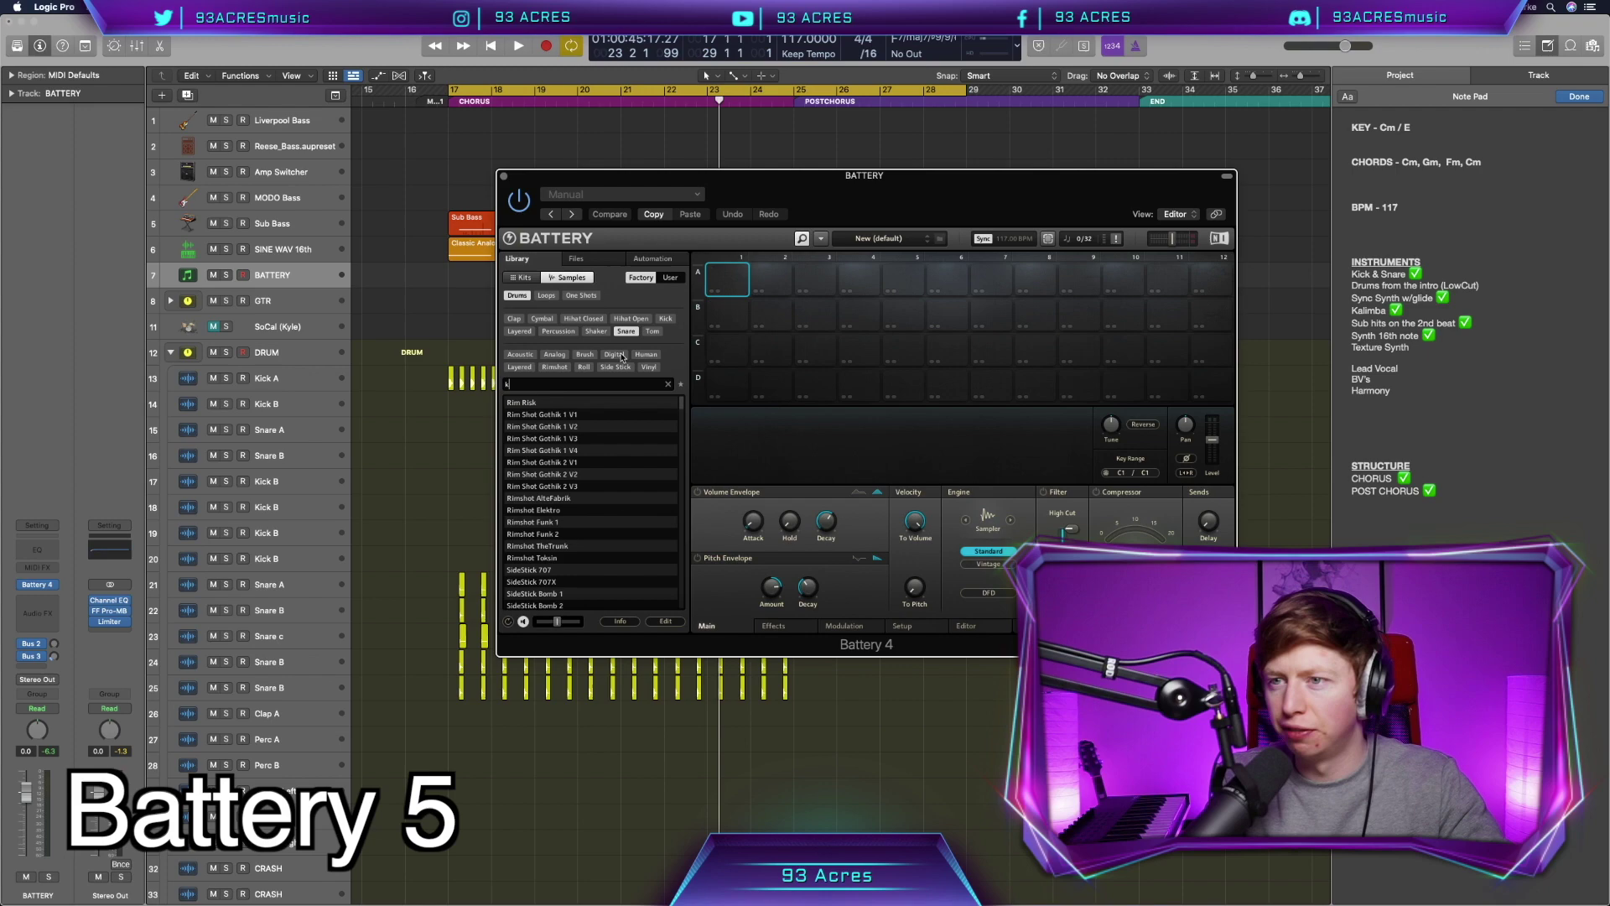
pyautogui.moveTo(729, 295); pyautogui.dragTo(728, 285)
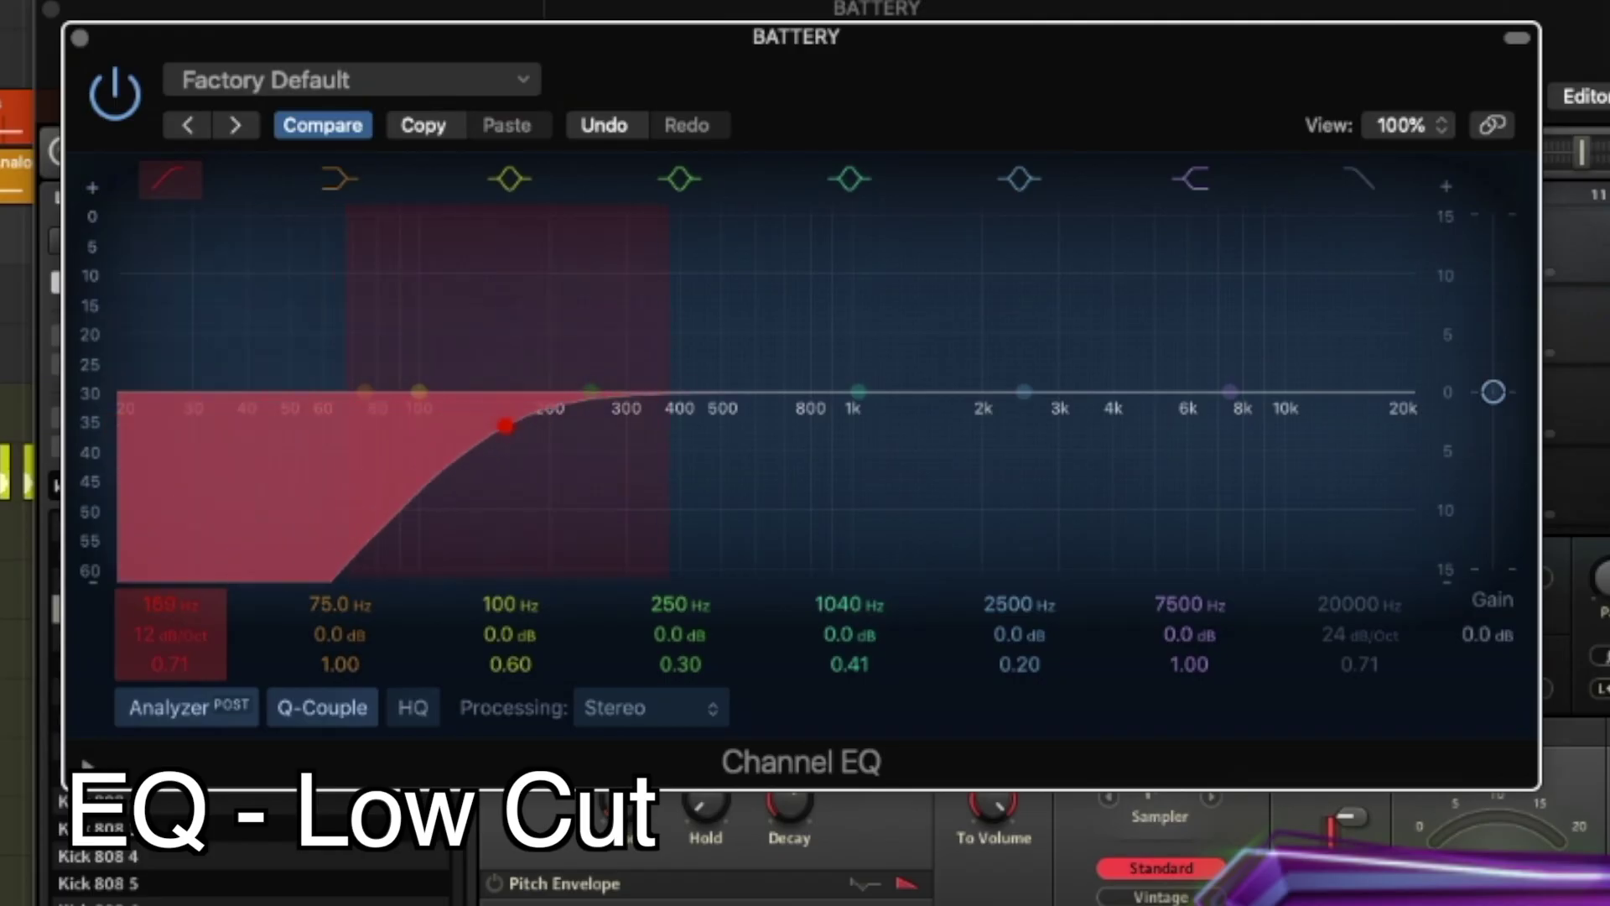
pyautogui.moveTo(503, 424); pyautogui.dragTo(586, 424)
pyautogui.moveTo(537, 474); pyautogui.dragTo(779, 287)
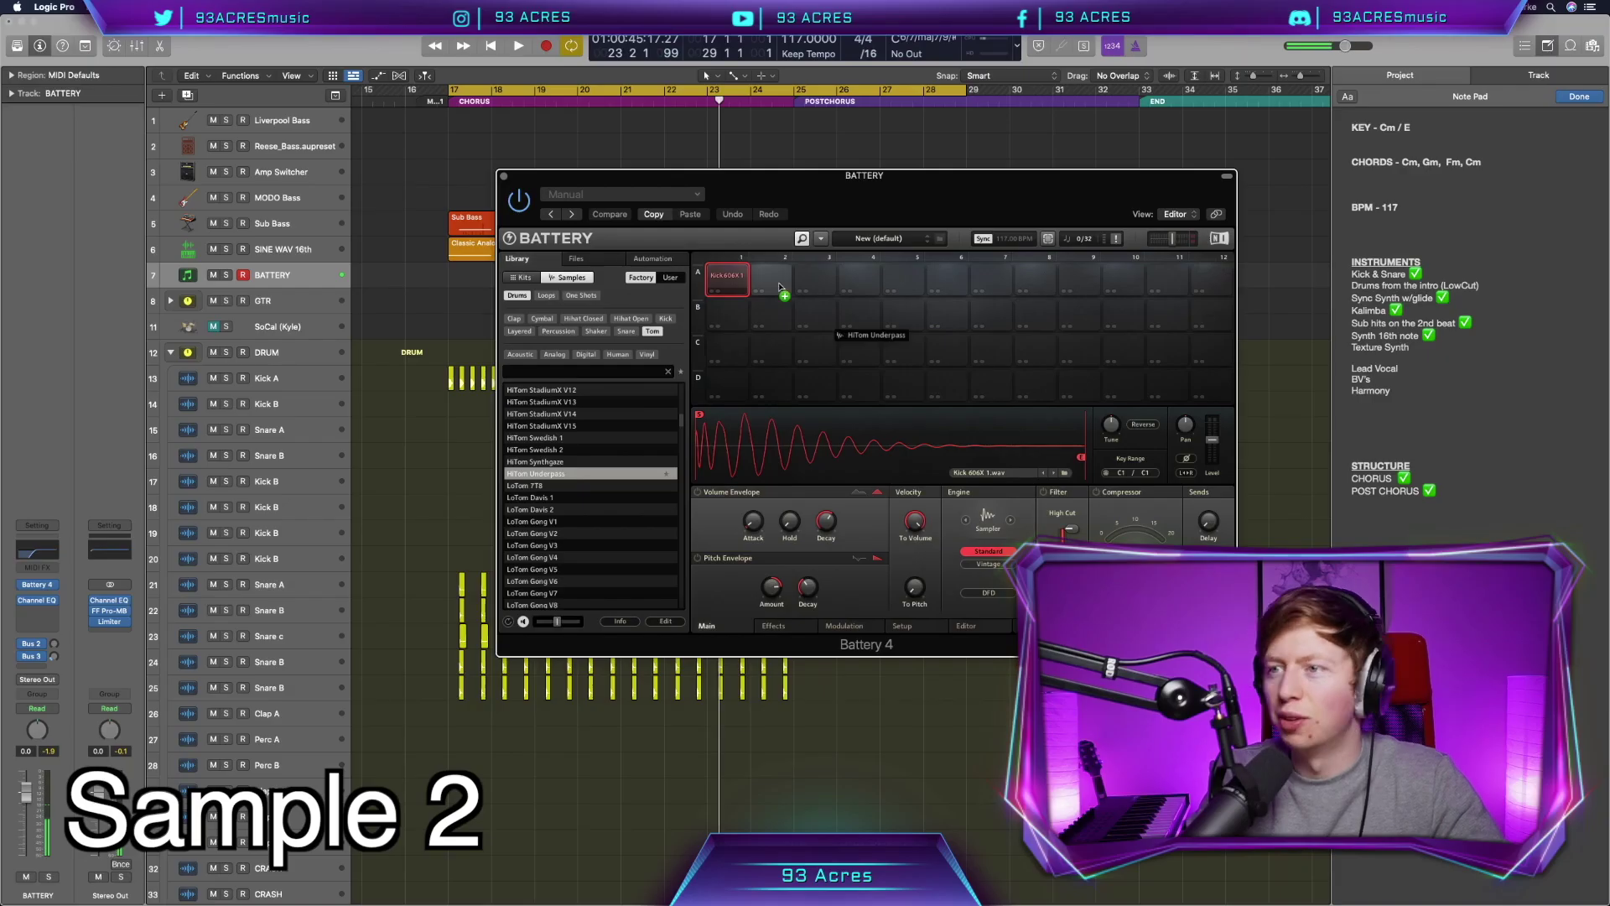
pyautogui.click(325, 619)
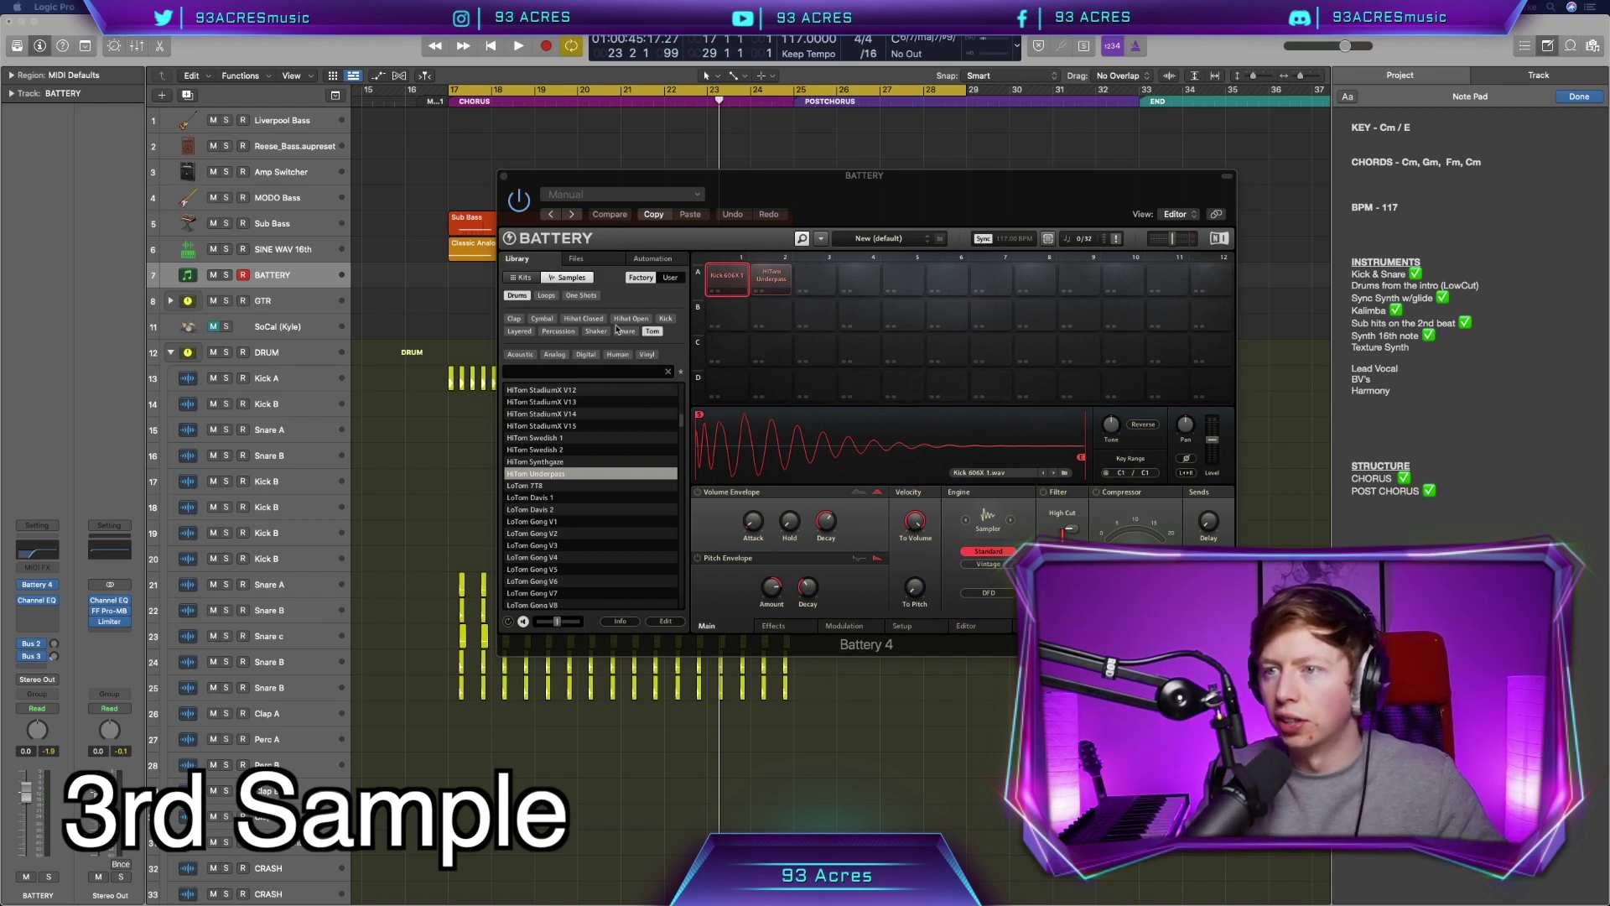
# Step: Load Rim Davis 2 V1 onto the third pad and finish recording the drum pattern
pyautogui.click(626, 331)
pyautogui.moveTo(841, 318); pyautogui.dragTo(805, 283)
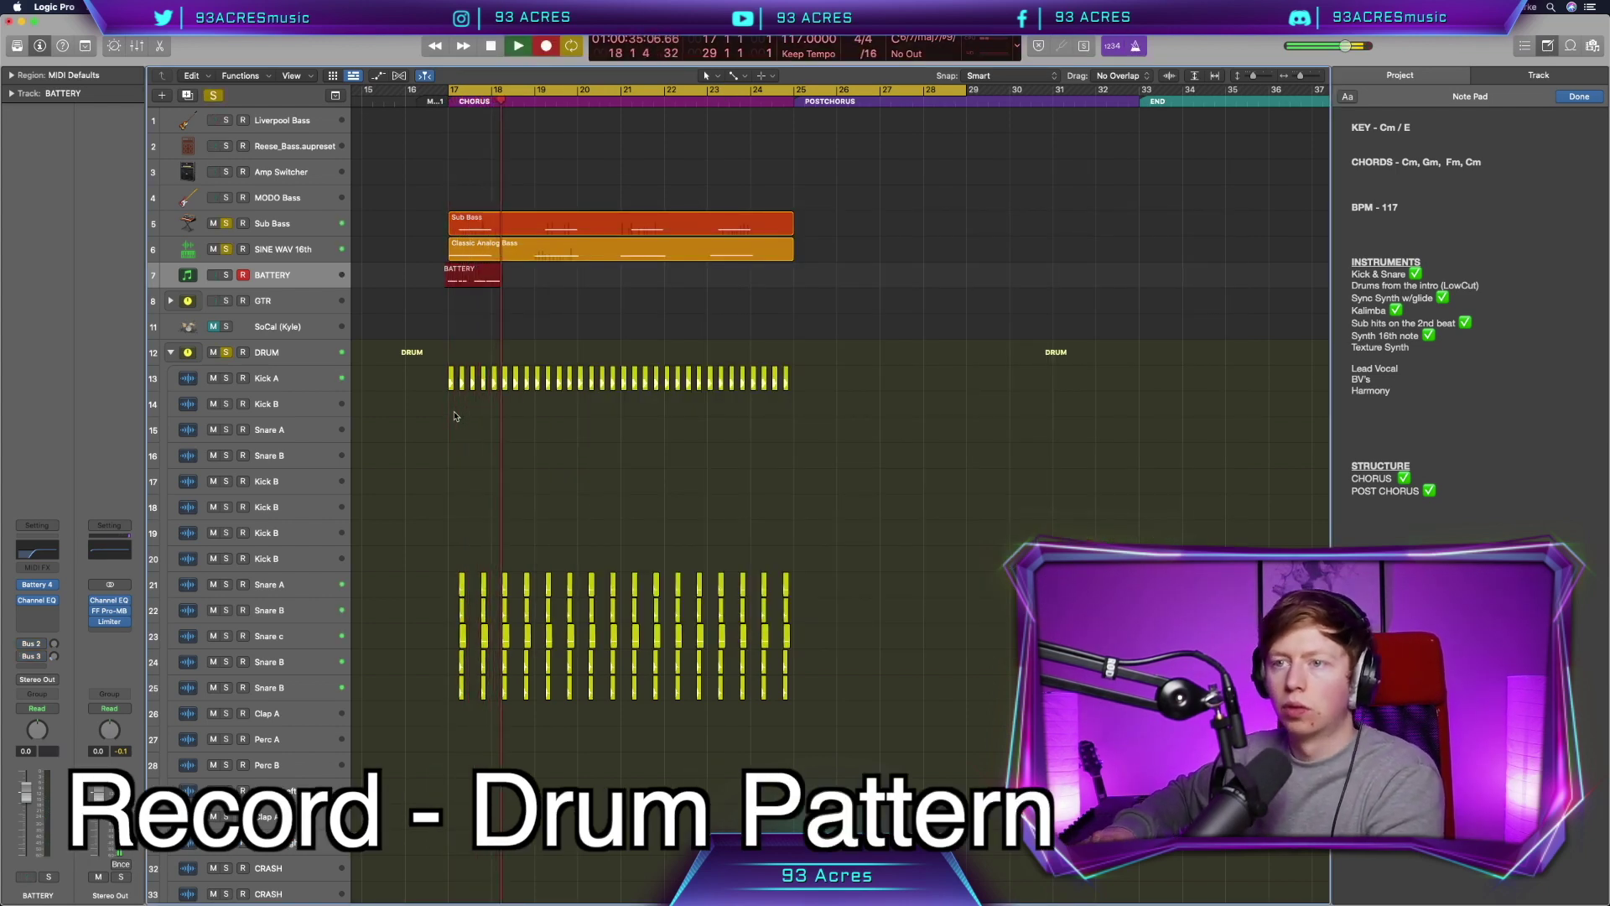
pyautogui.press('space')
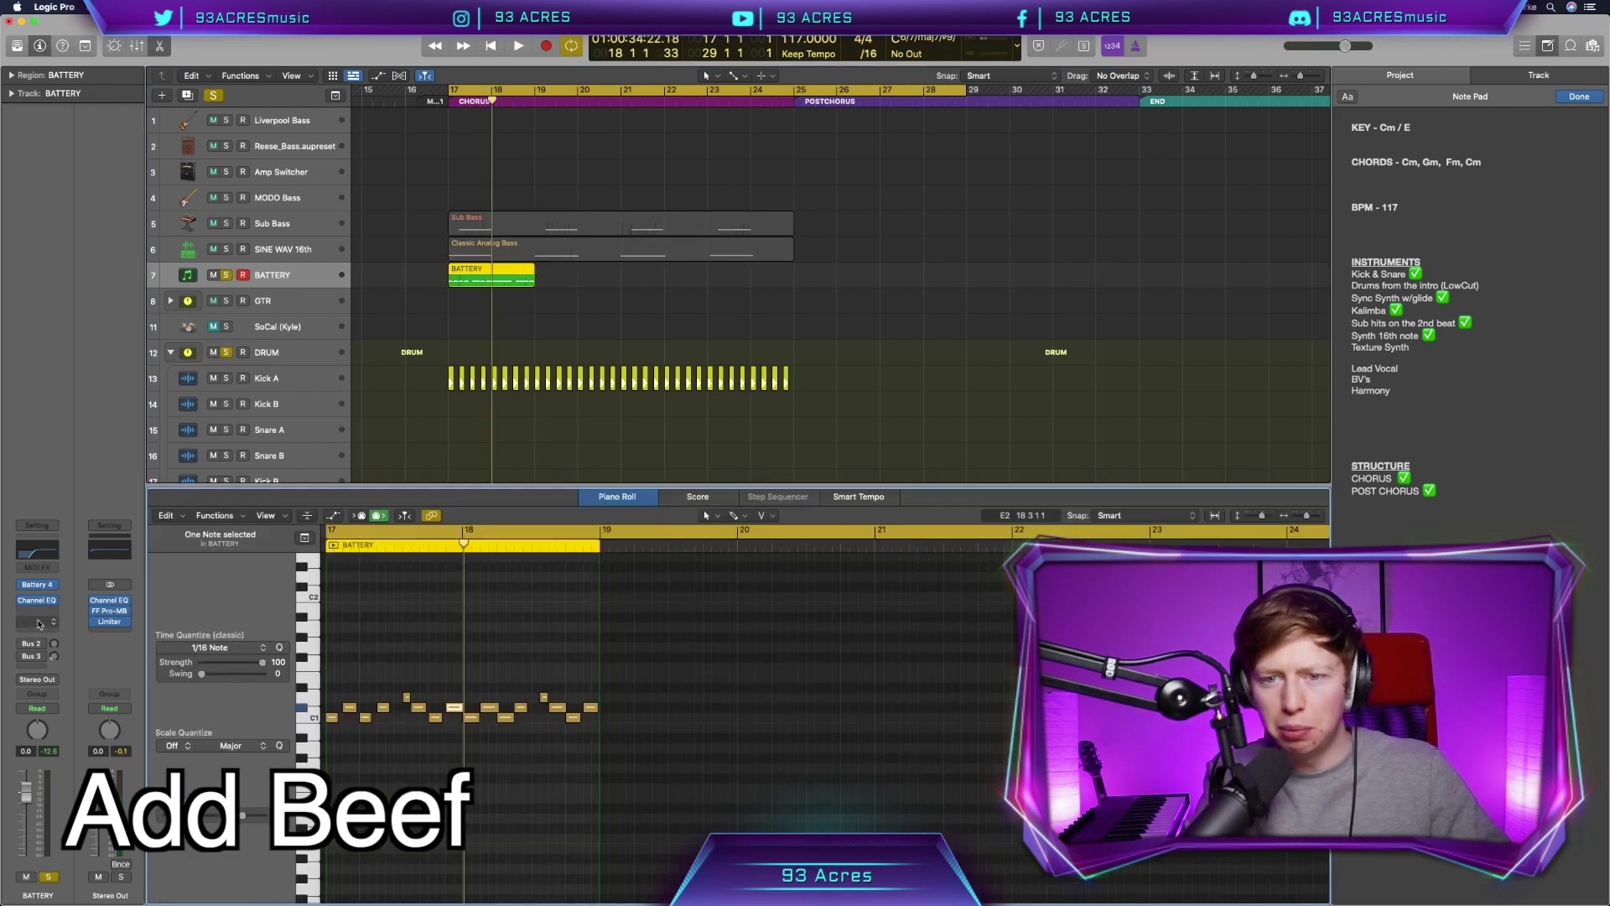
# Step: Add Overdrive as an effect on the Battery channel
pyautogui.click(38, 623)
pyautogui.moveTo(51, 874)
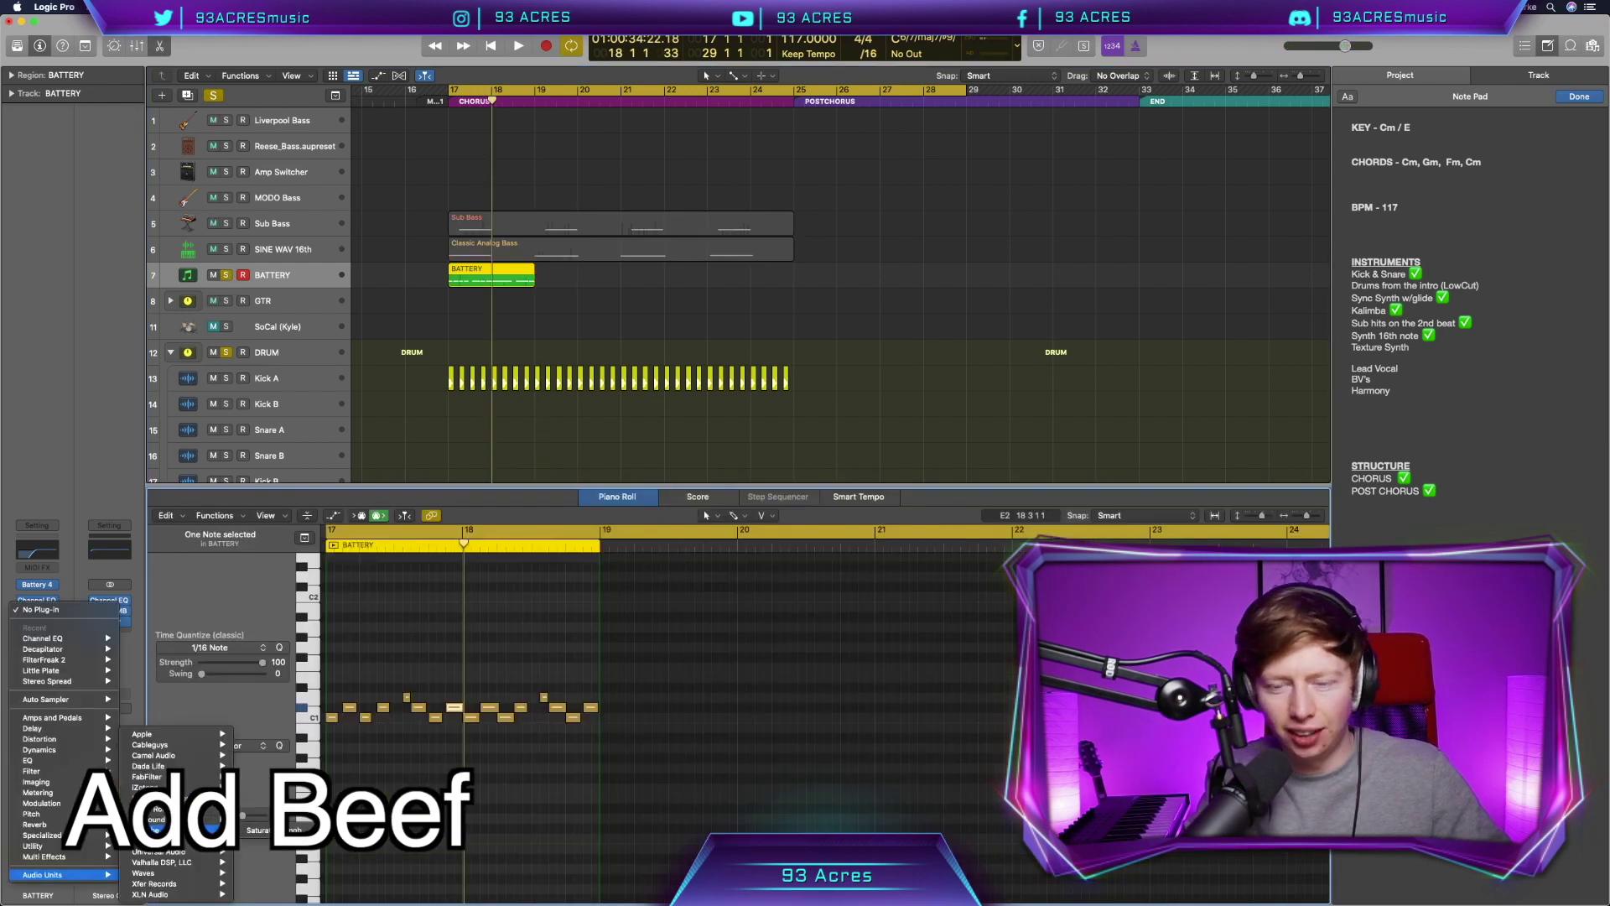
pyautogui.moveTo(76, 754)
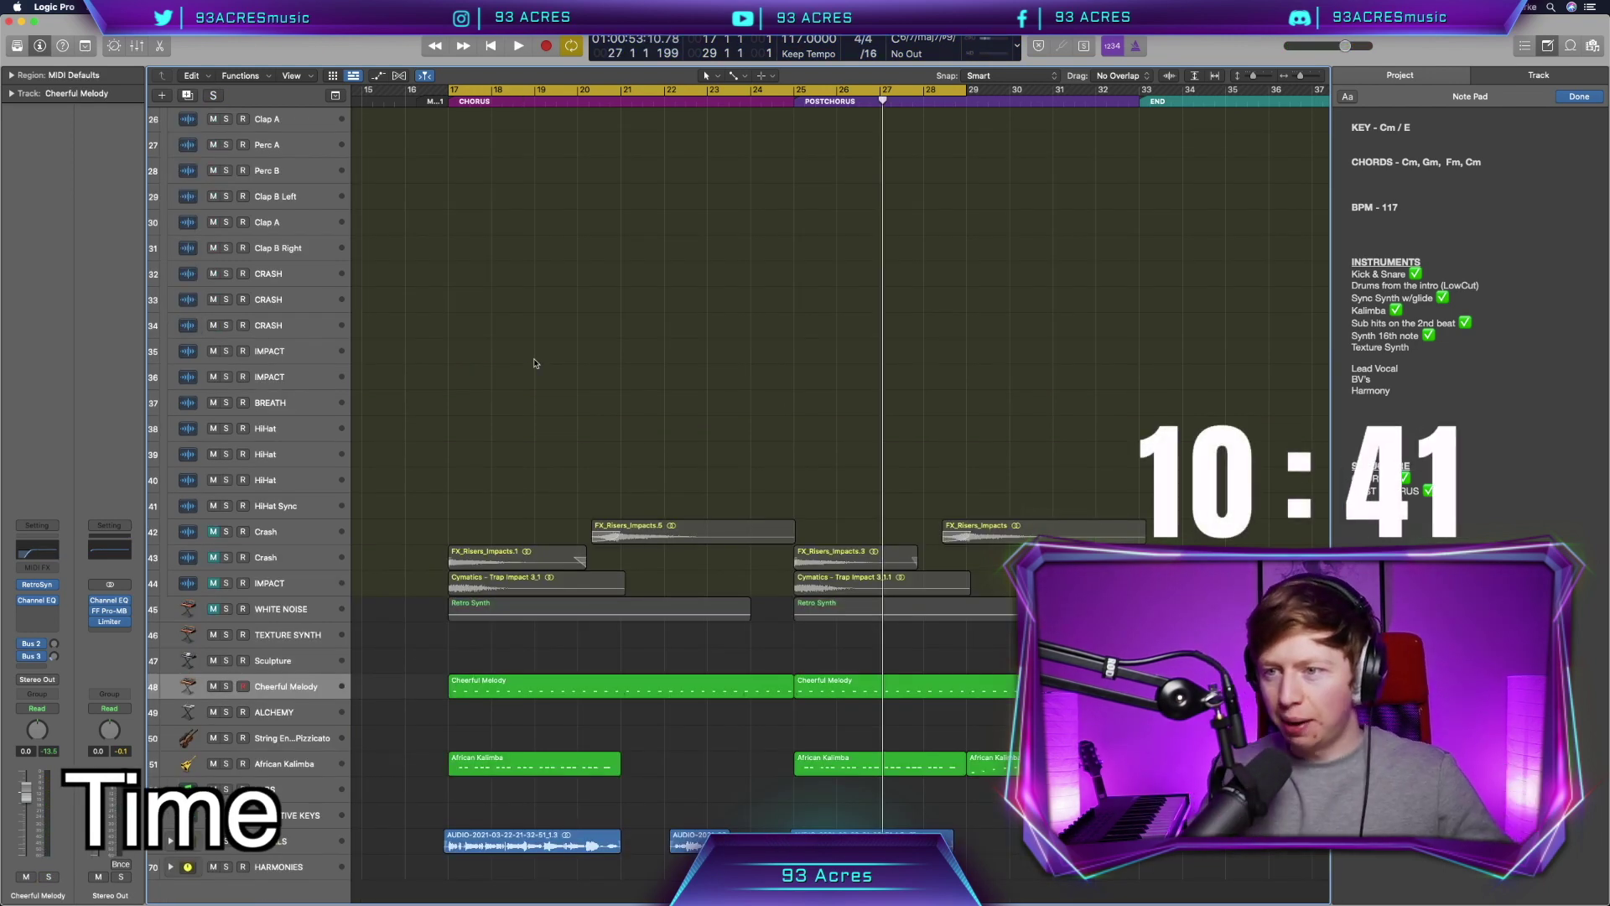
# Step: Tick off the LowCut intro drums in the Note Pad checklist
pyautogui.scroll(1, 533, 361)
pyautogui.click(1483, 286)
pyautogui.write('✅')
pyautogui.click(1436, 349)
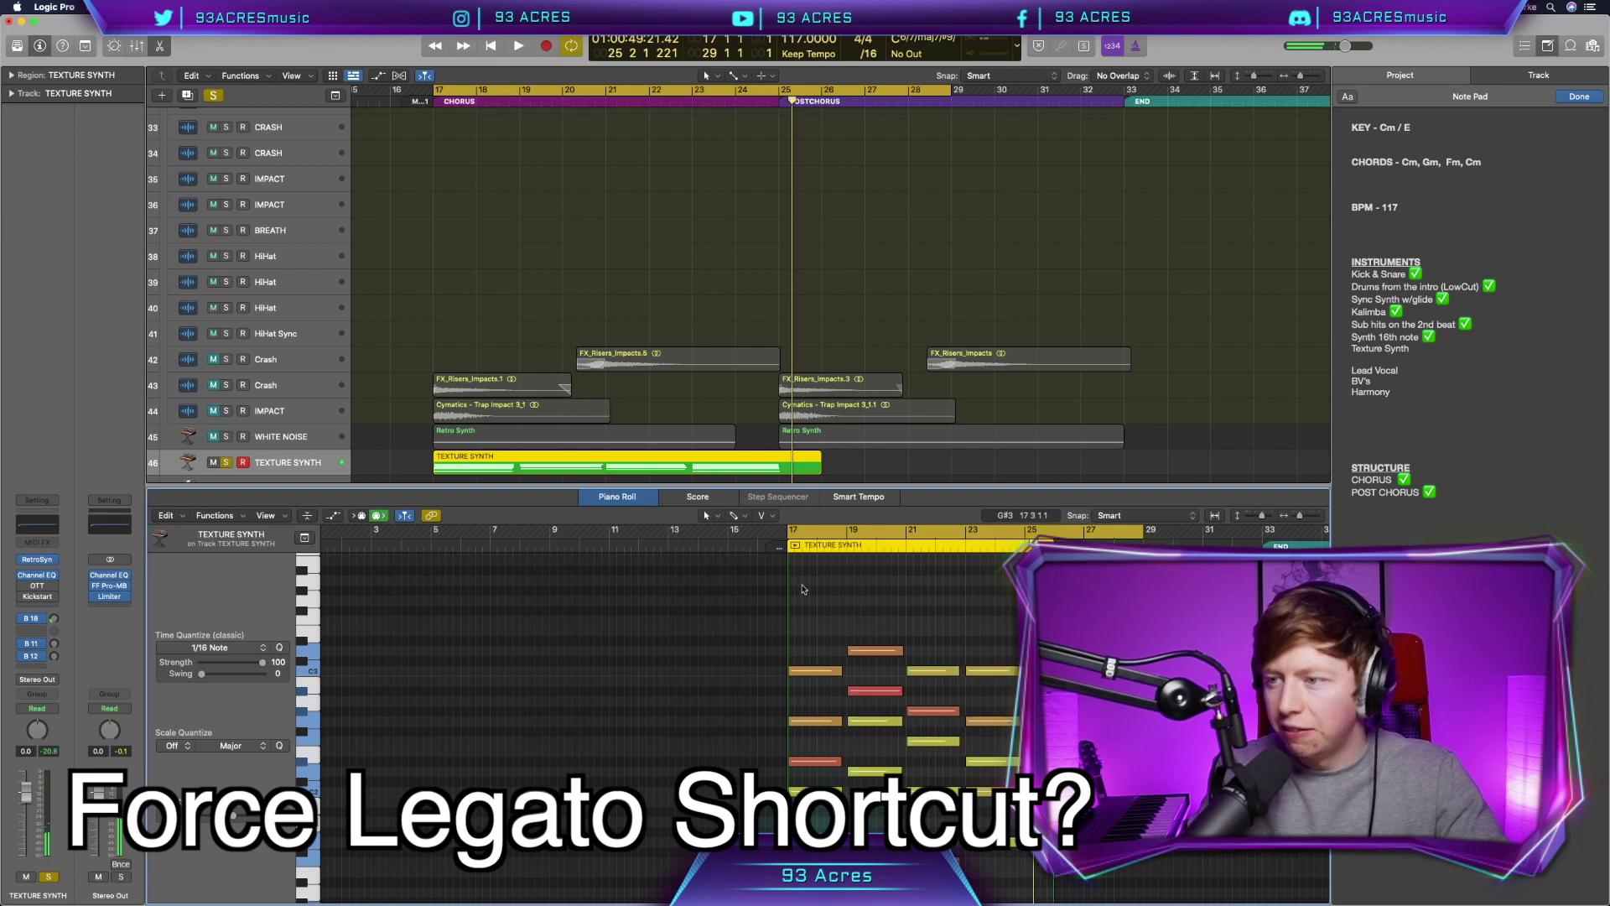
# Step: Record the TEXTURE SYNTH chorus part and join its selected notes with Force Legato
pyautogui.hotkey('ctrl', 'a')
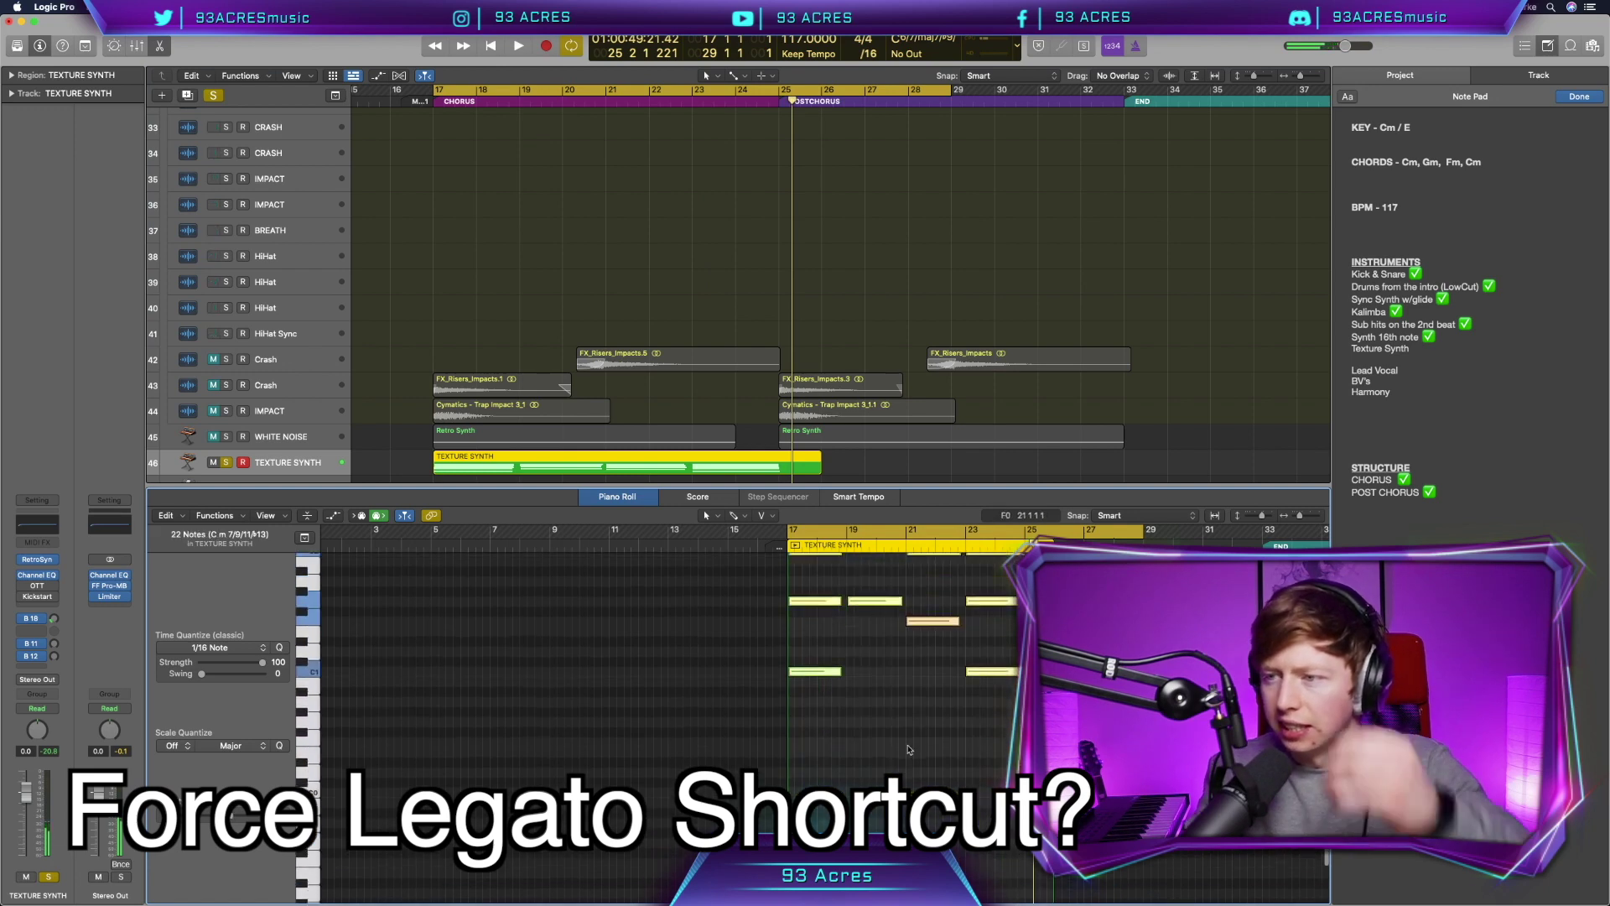
pyautogui.moveTo(908, 749)
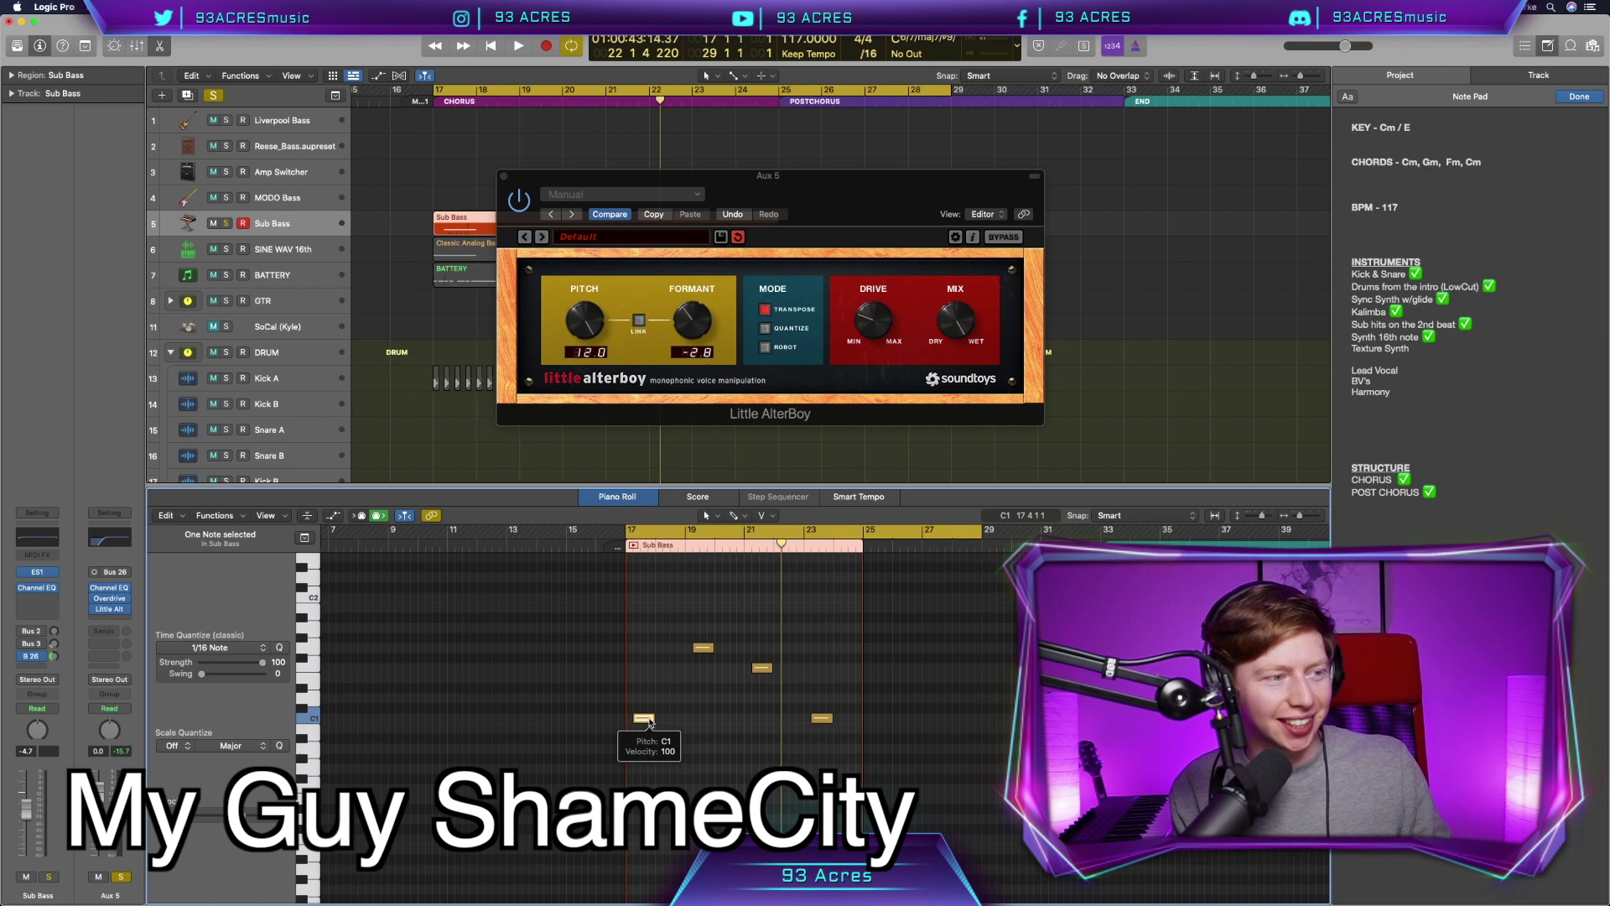
pyautogui.hotkey('shift', 'Right')
pyautogui.hotkey('shift', 'Right')
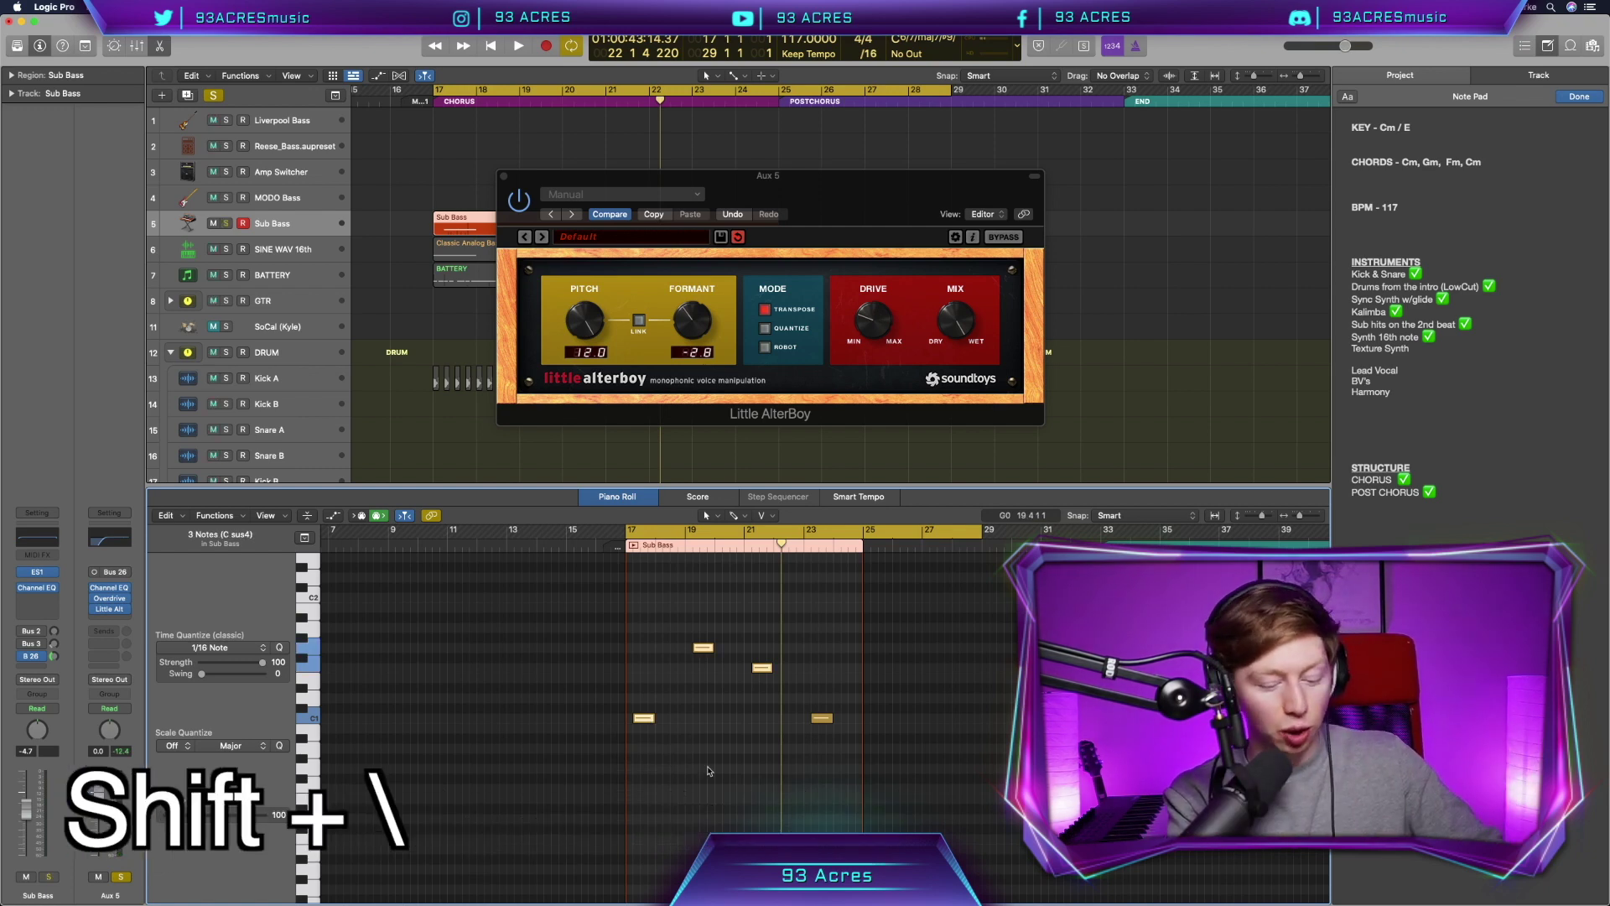
pyautogui.hotkey('shift', '\\')
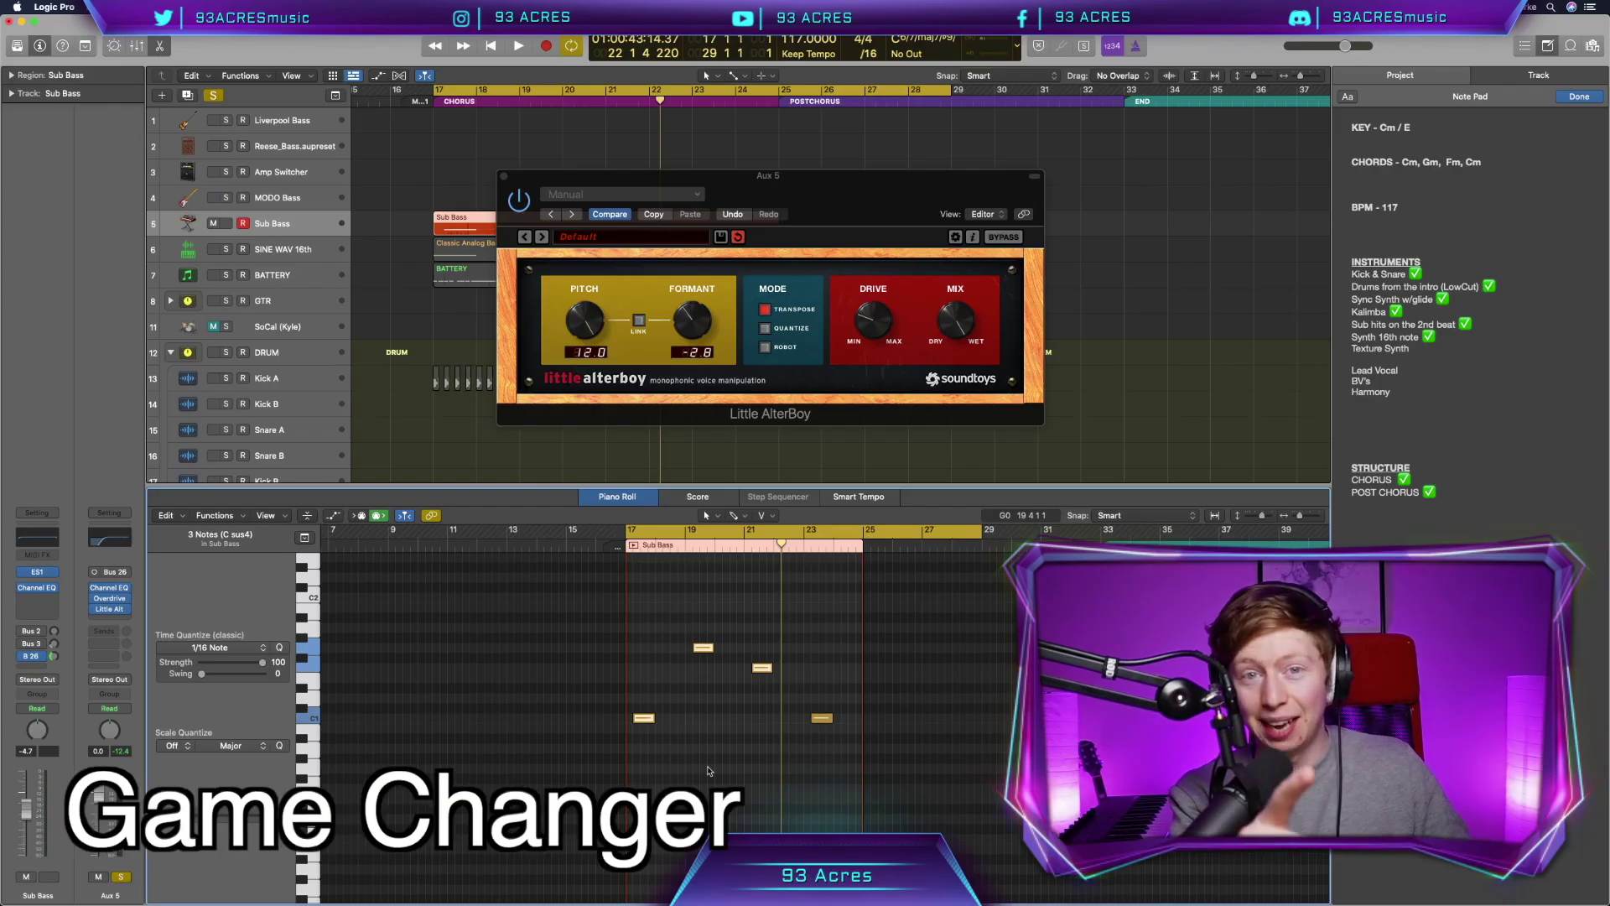
pyautogui.press('p')
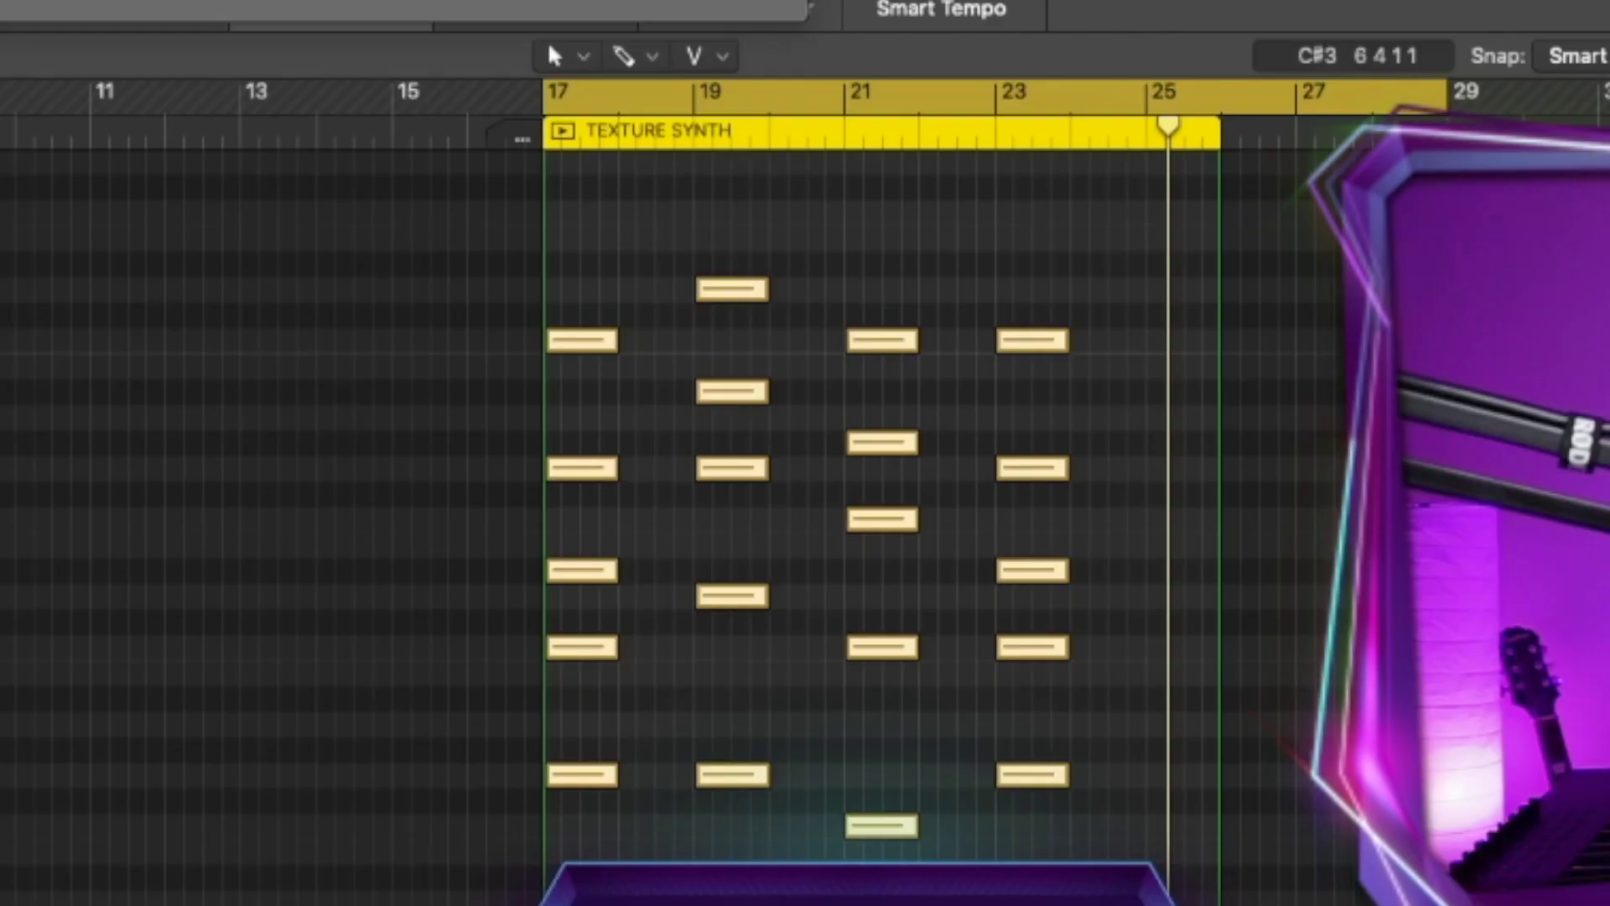
pyautogui.hotkey('shift', '\\')
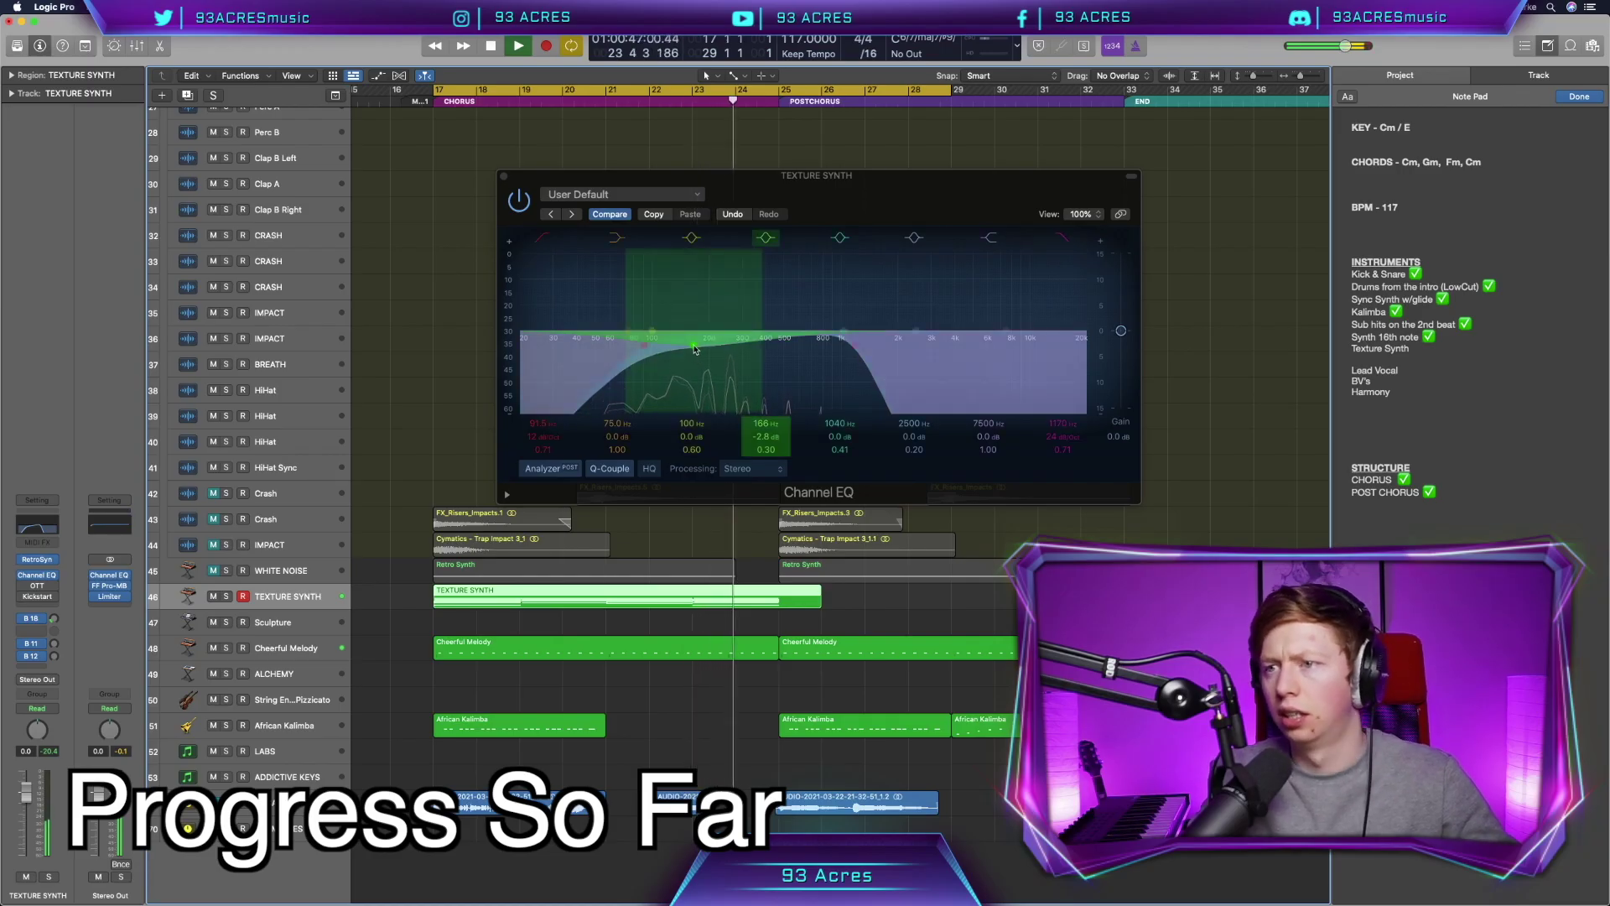
# Step: Set the EQ dip to 179 Hz, −3.6 dB, tick Texture Synth, and set Lead Vox A's FilterFreak to Distorted 16ths B
pyautogui.moveTo(693, 365); pyautogui.dragTo(700, 354)
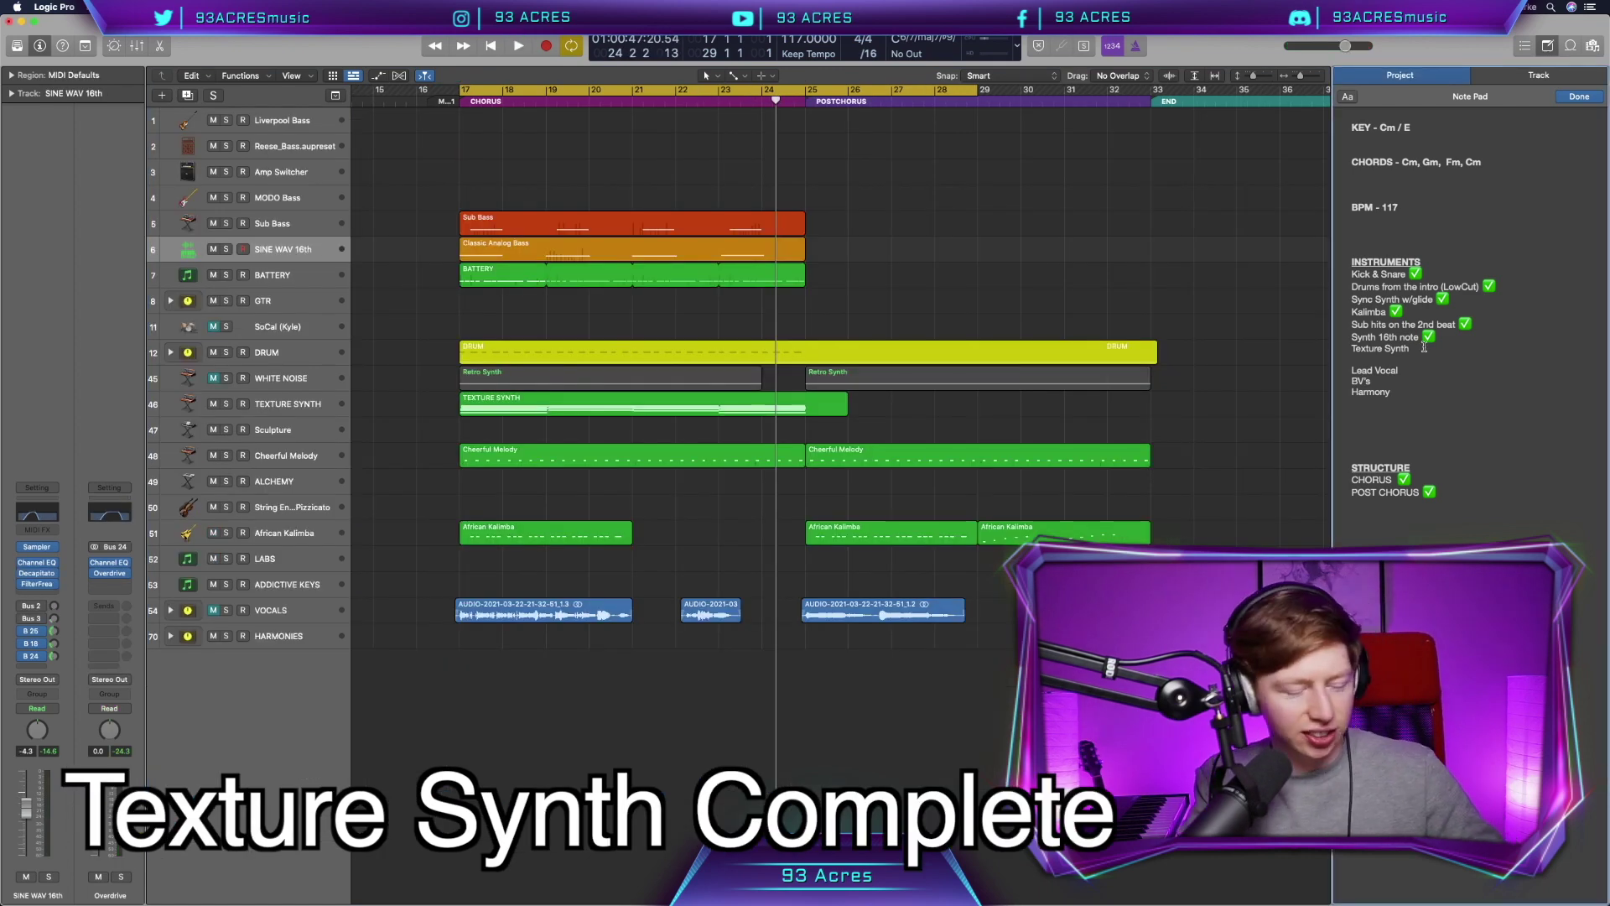
pyautogui.write('✅')
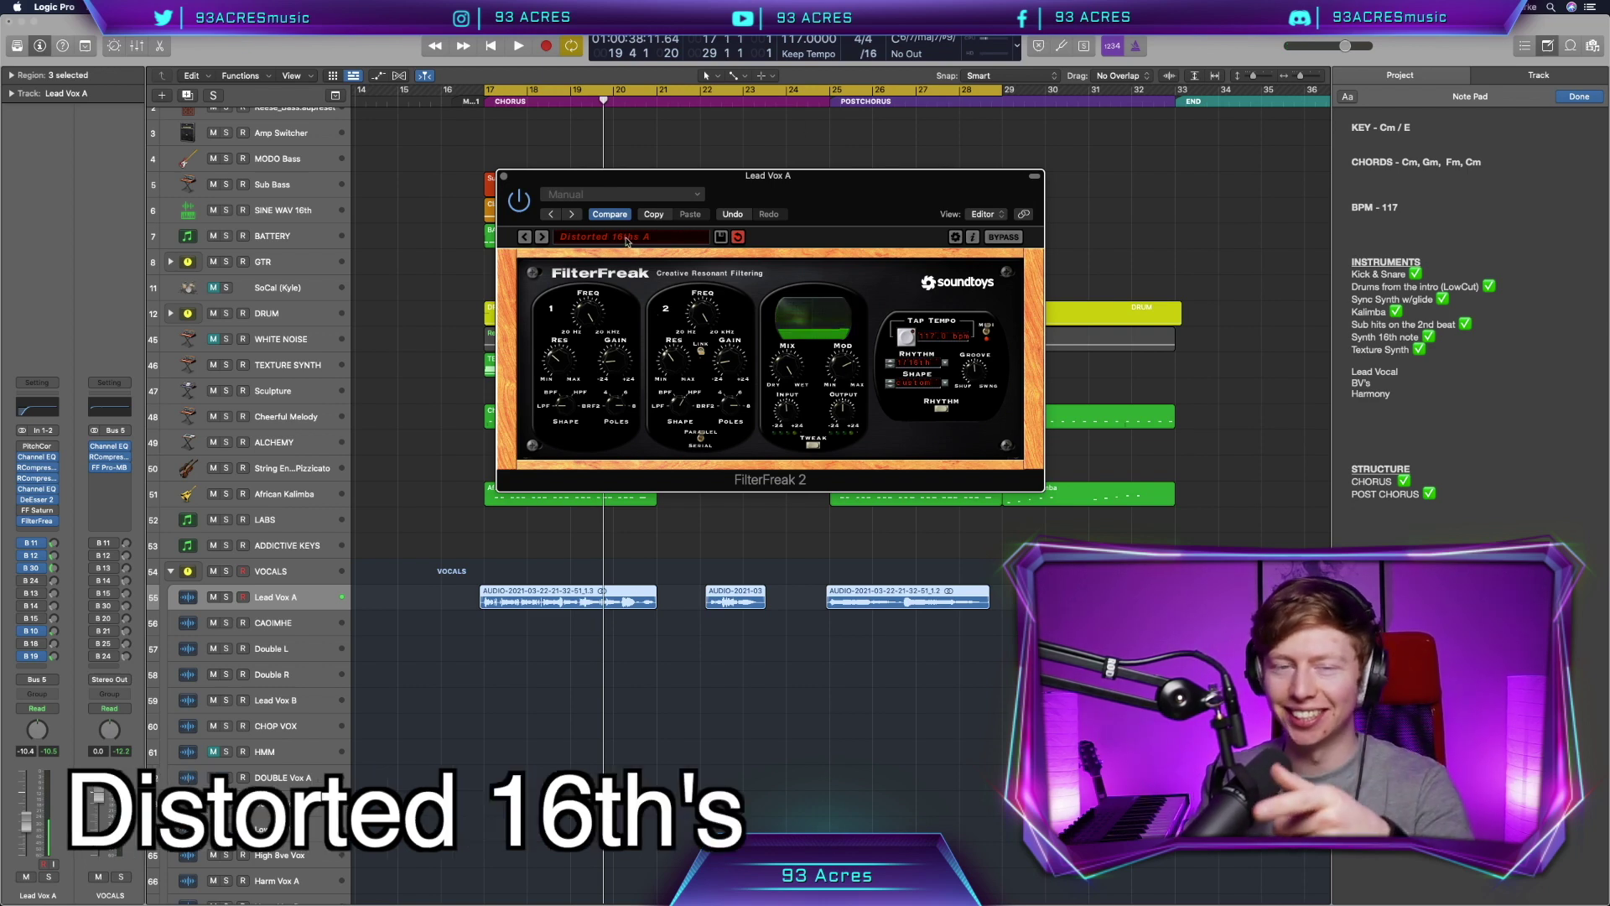
pyautogui.click(627, 237)
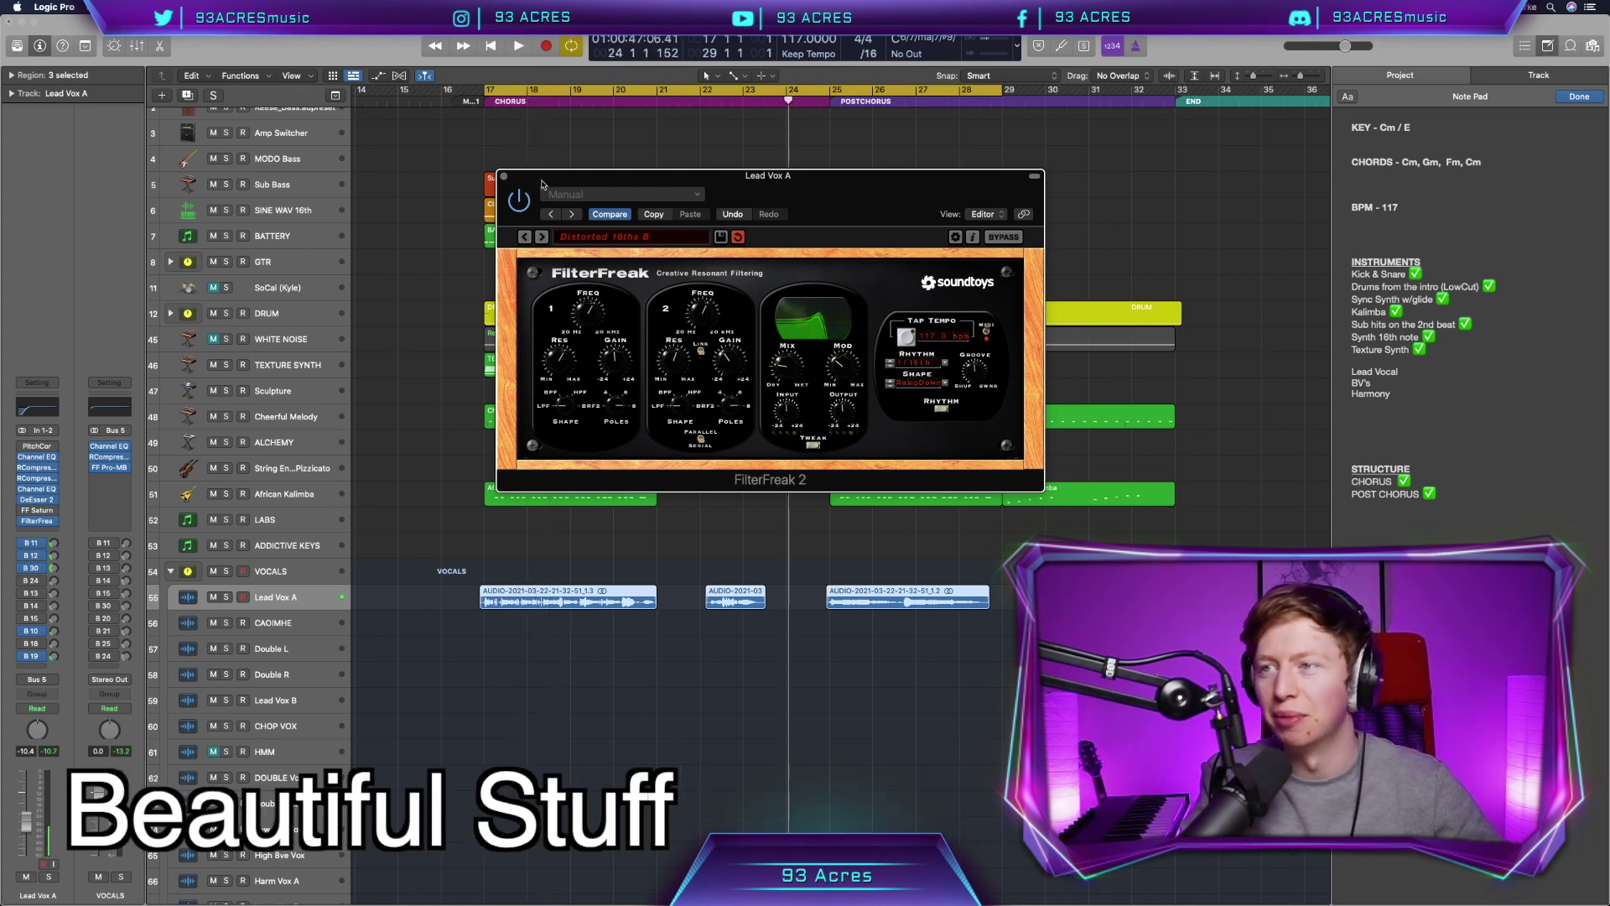
pyautogui.click(503, 176)
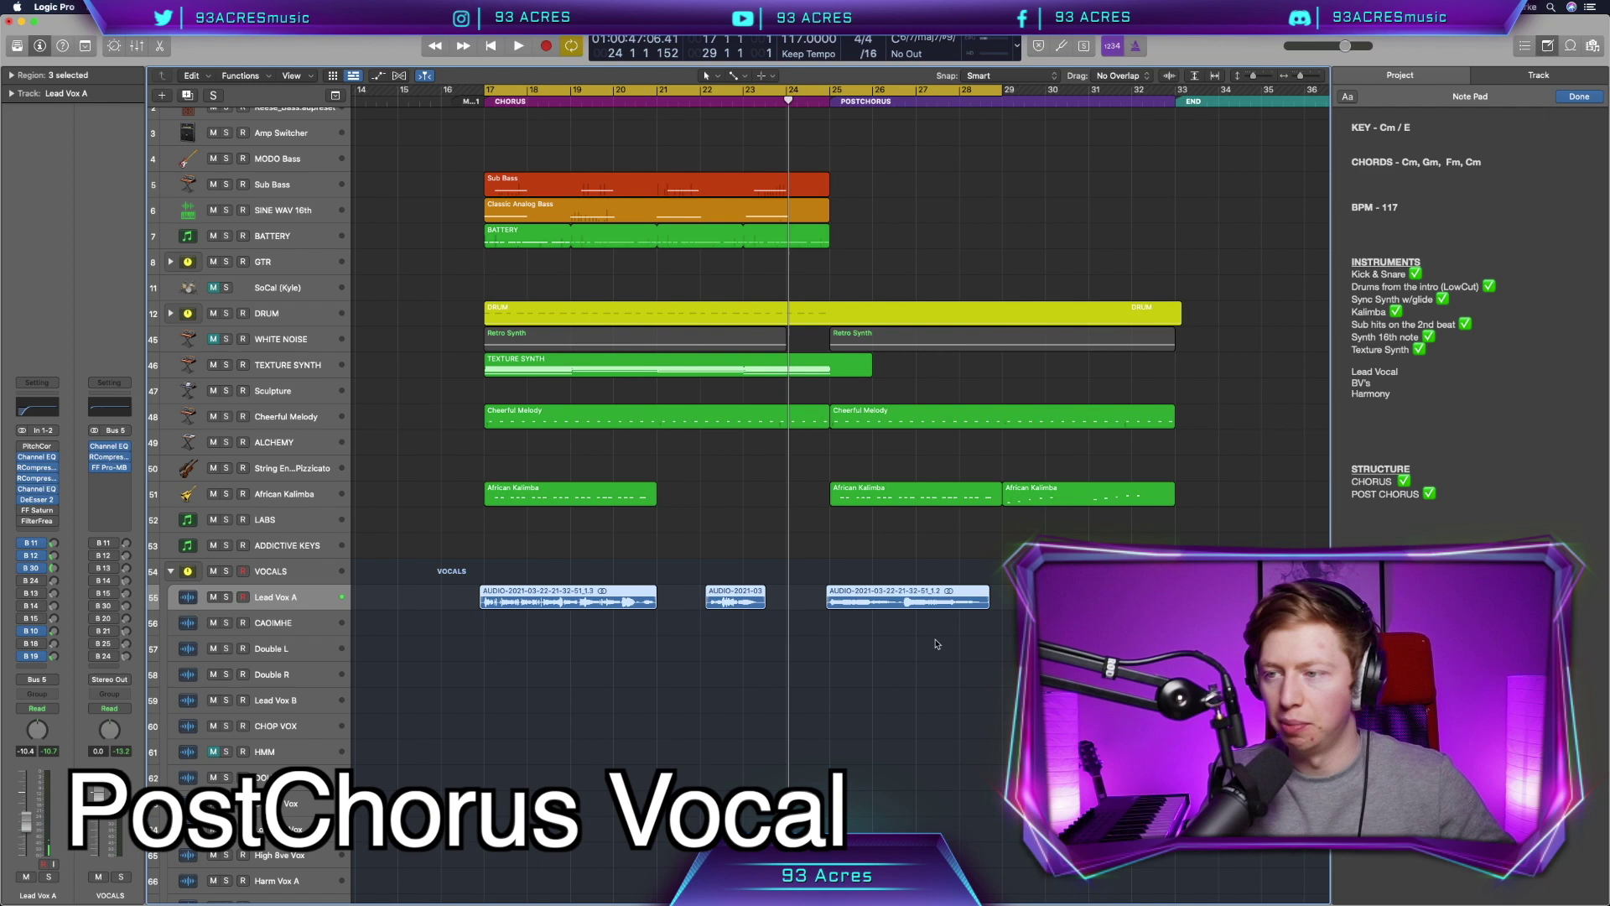
# Step: Move the post-chorus vocal region onto a duplicate Lead Vox A track and pitch-correct ADLIB D fully
pyautogui.click(891, 610)
pyautogui.press('super+d')
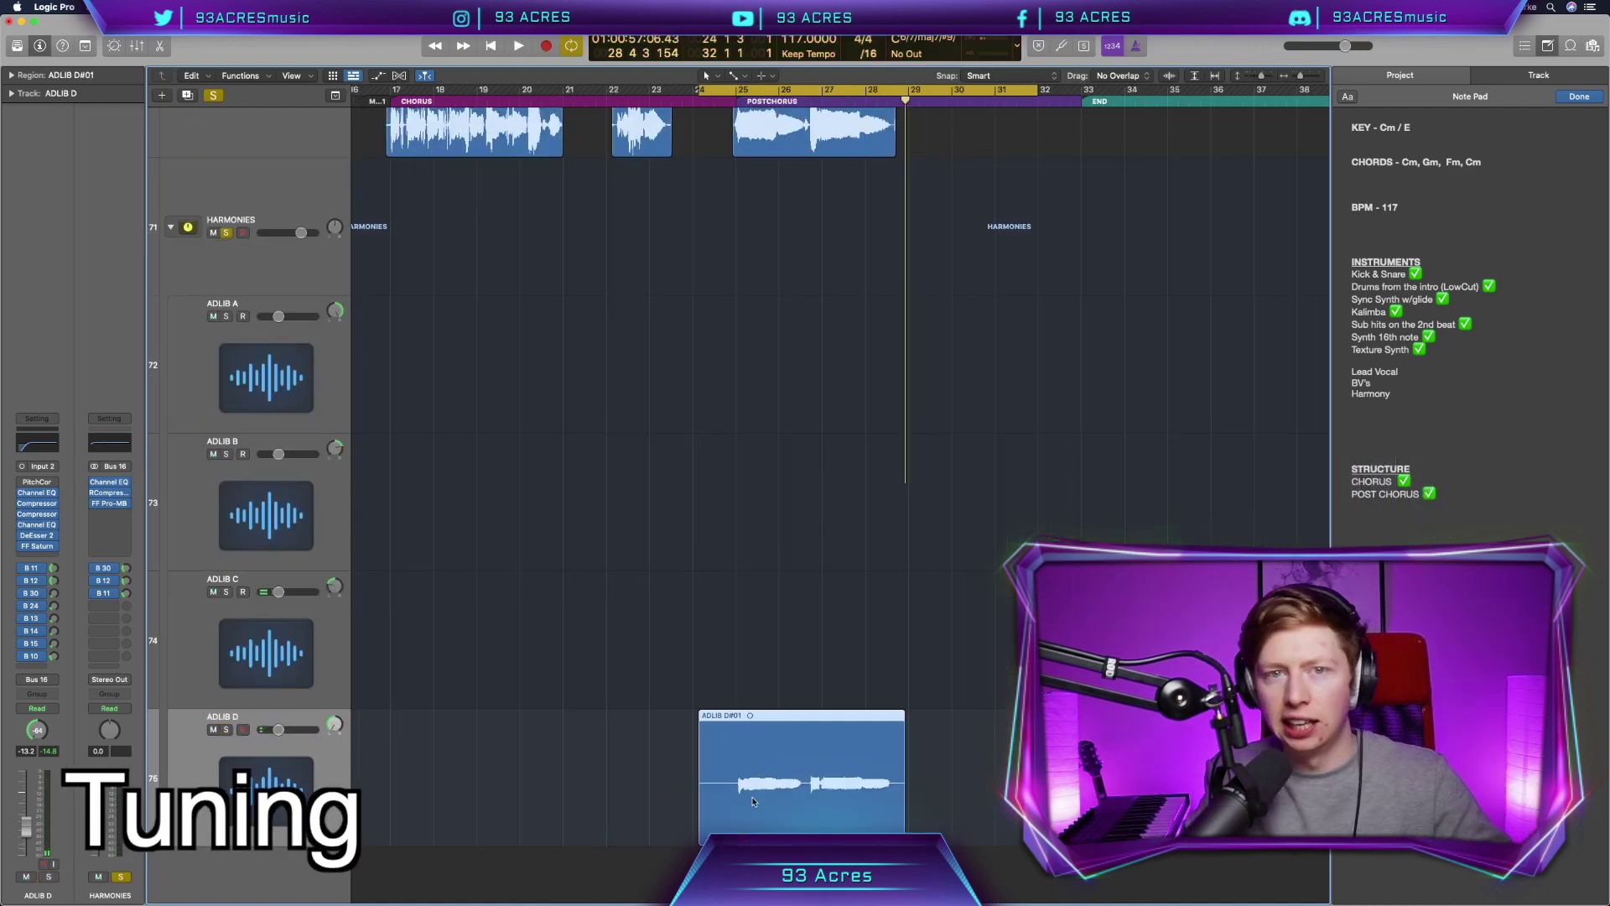
pyautogui.doubleClick(751, 797)
pyautogui.press('super+a')
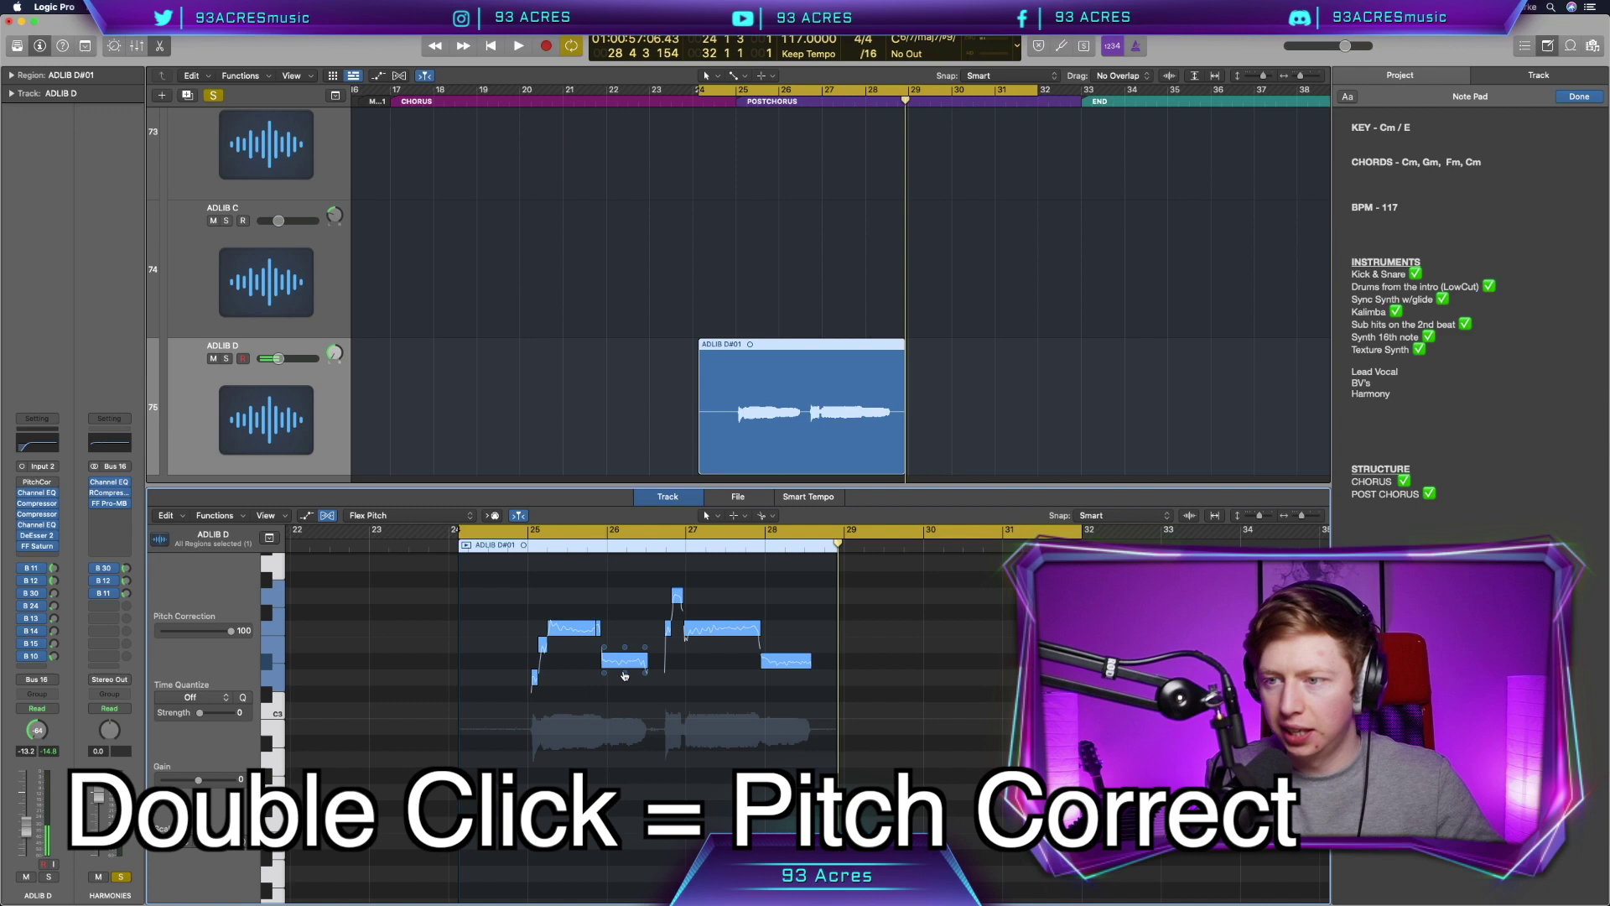
pyautogui.moveTo(625, 671); pyautogui.dragTo(625, 673)
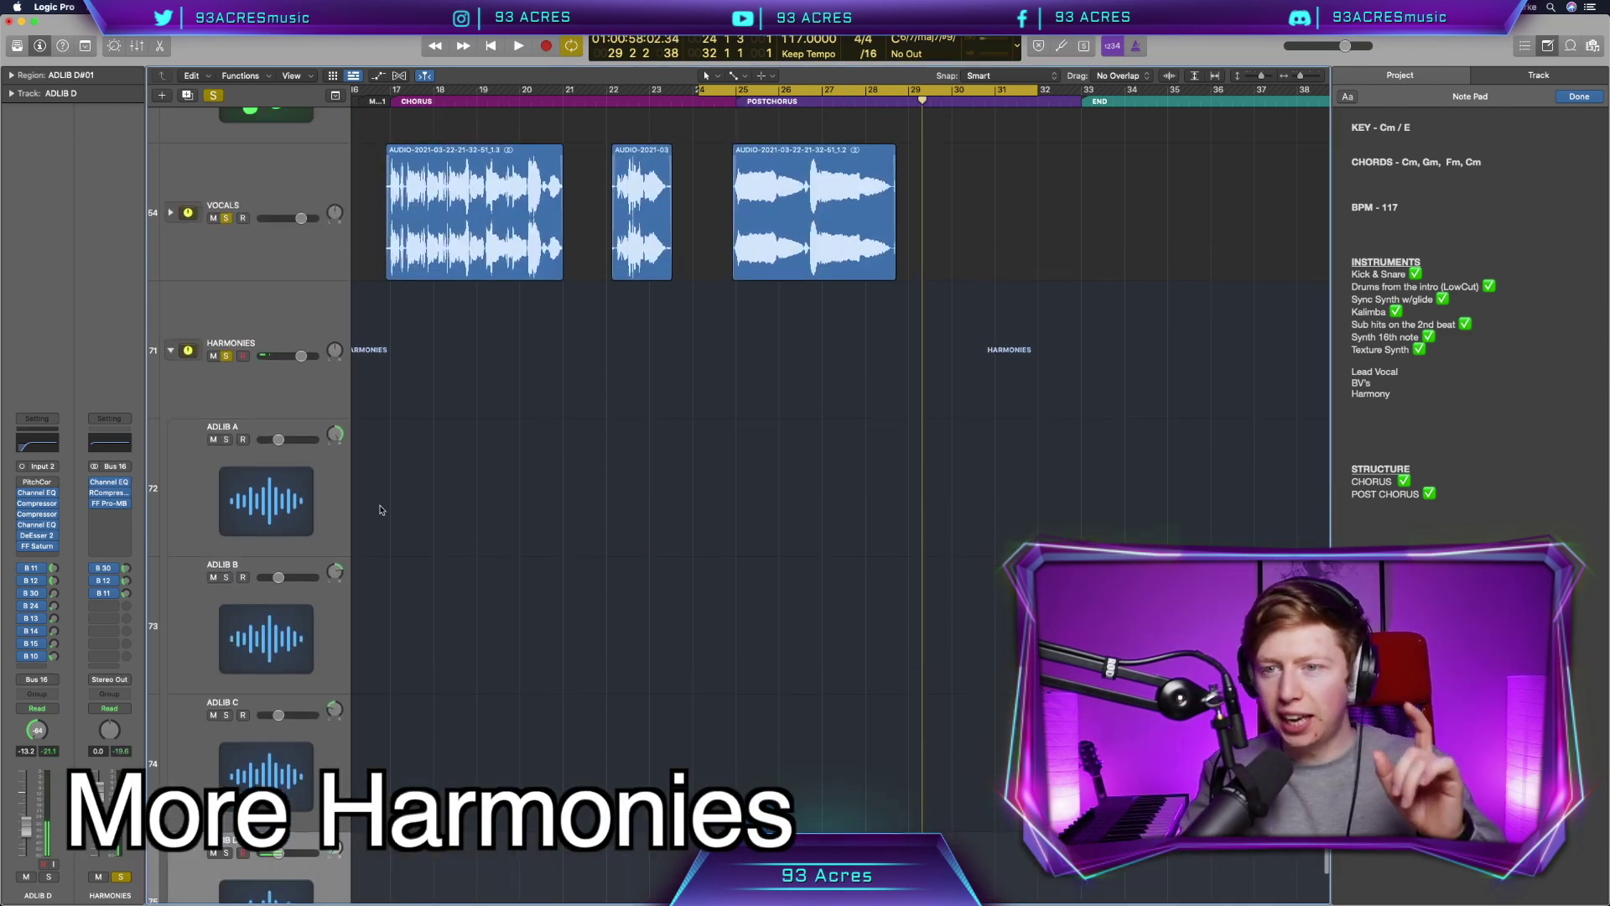
# Step: Record harmony takes on ADLIB A and ADLIB B, then trim the end of the ADLIB A region
pyautogui.click(382, 509)
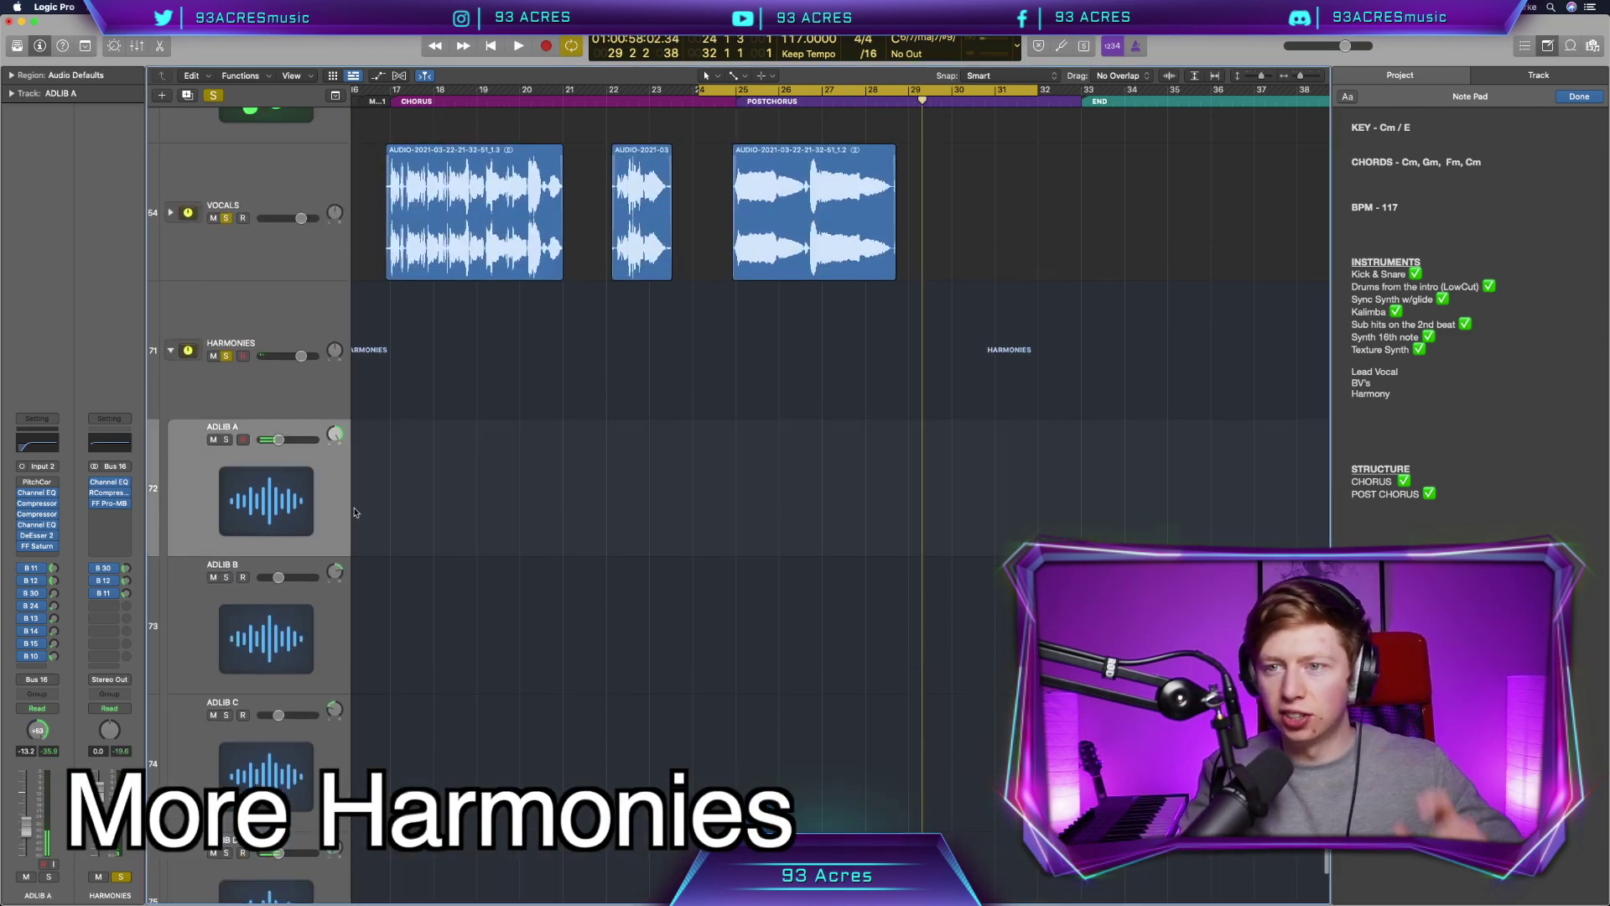
pyautogui.press('r')
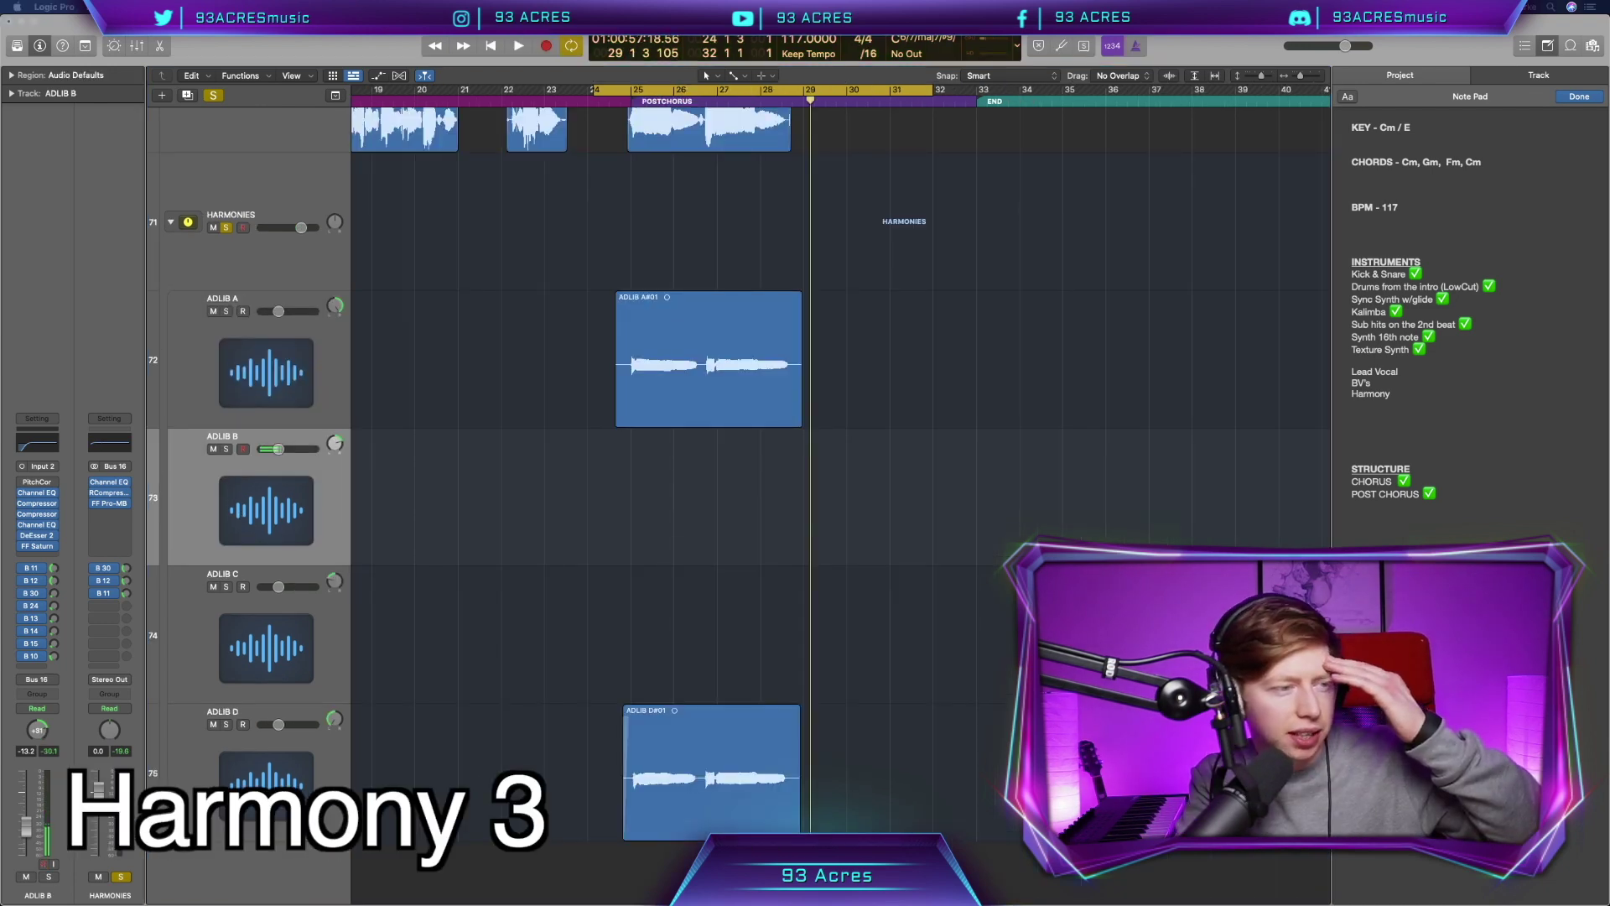
pyautogui.press('r')
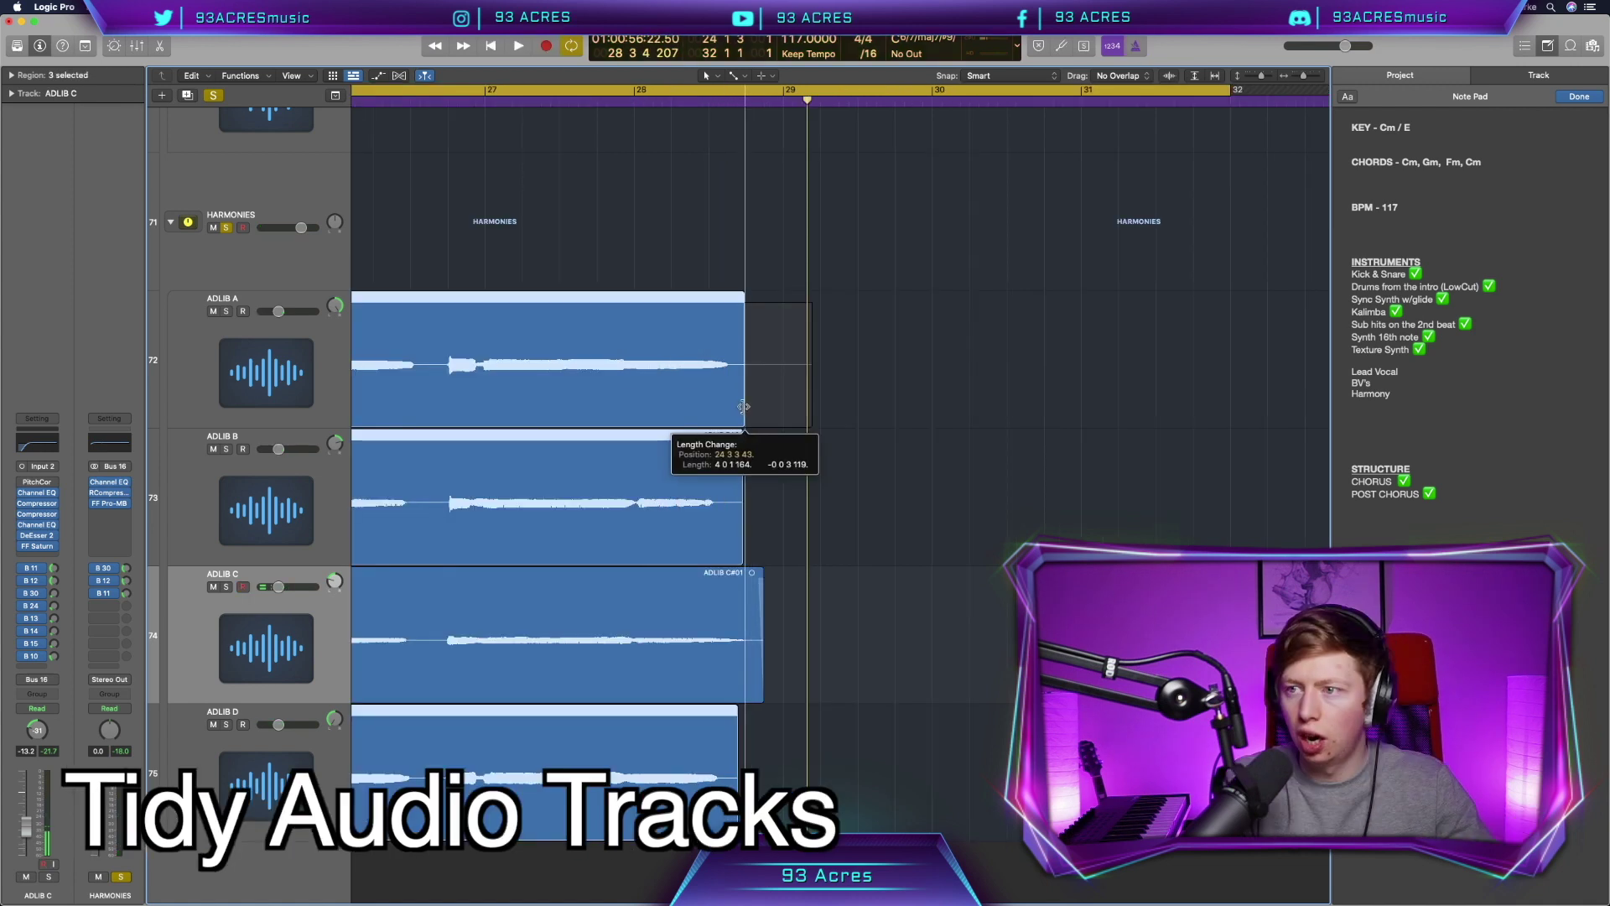
pyautogui.moveTo(744, 407); pyautogui.dragTo(744, 407)
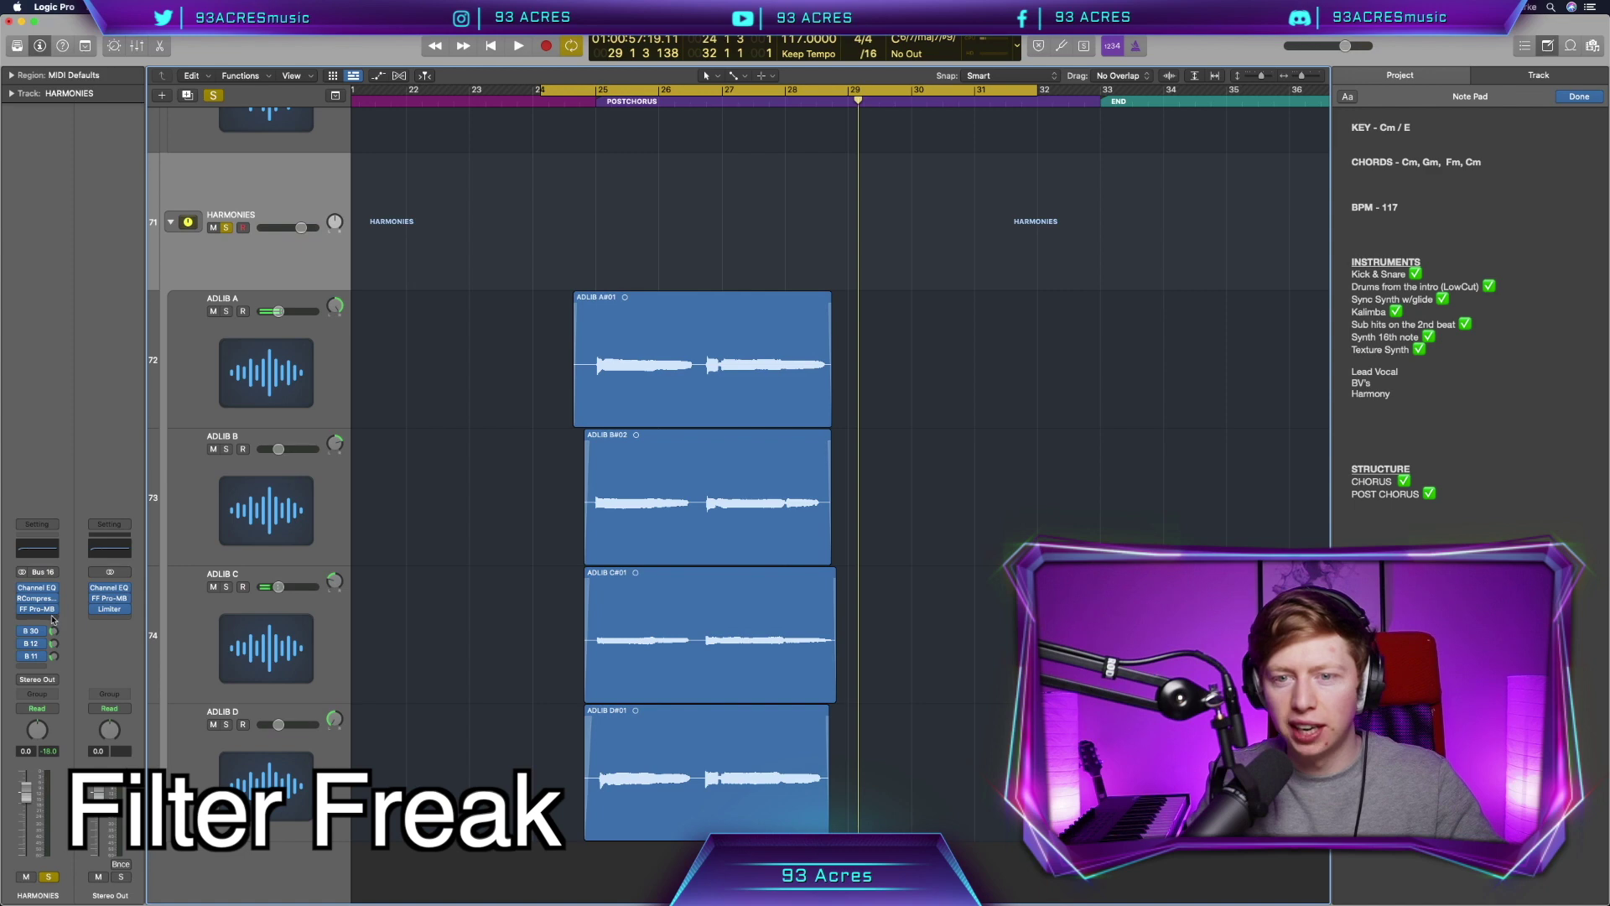
# Step: Insert FilterFreak 2 on the HARMONIES bus, browse its presets, and play the post-chorus to compare
pyautogui.click(53, 619)
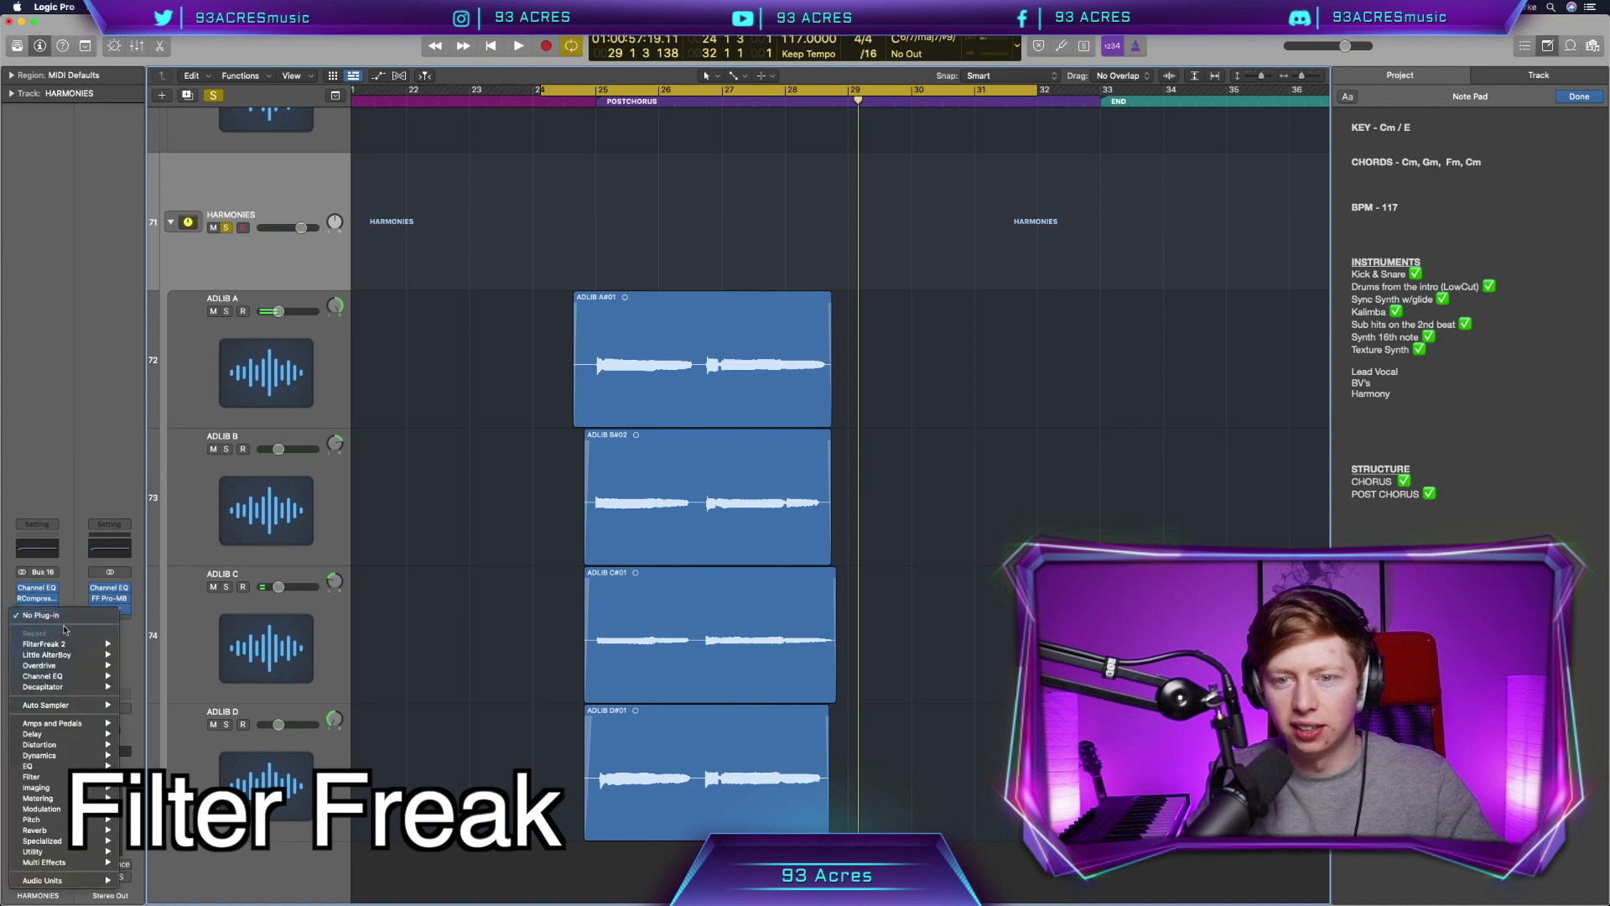
pyautogui.click(138, 648)
pyautogui.click(650, 288)
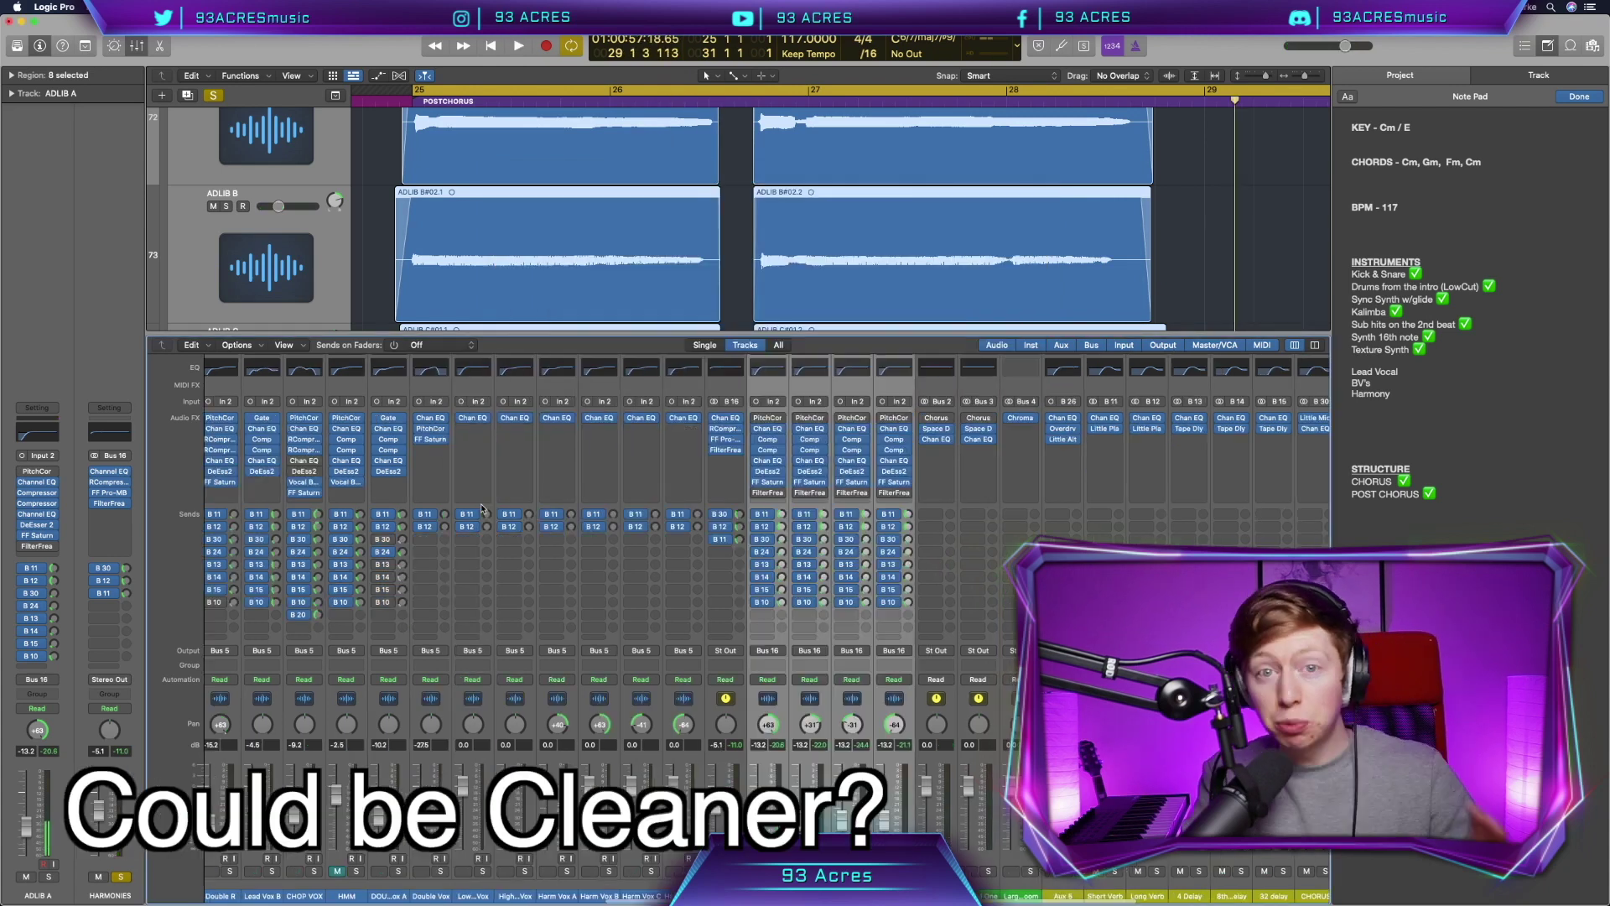
pyautogui.hscroll(-2, 482, 509)
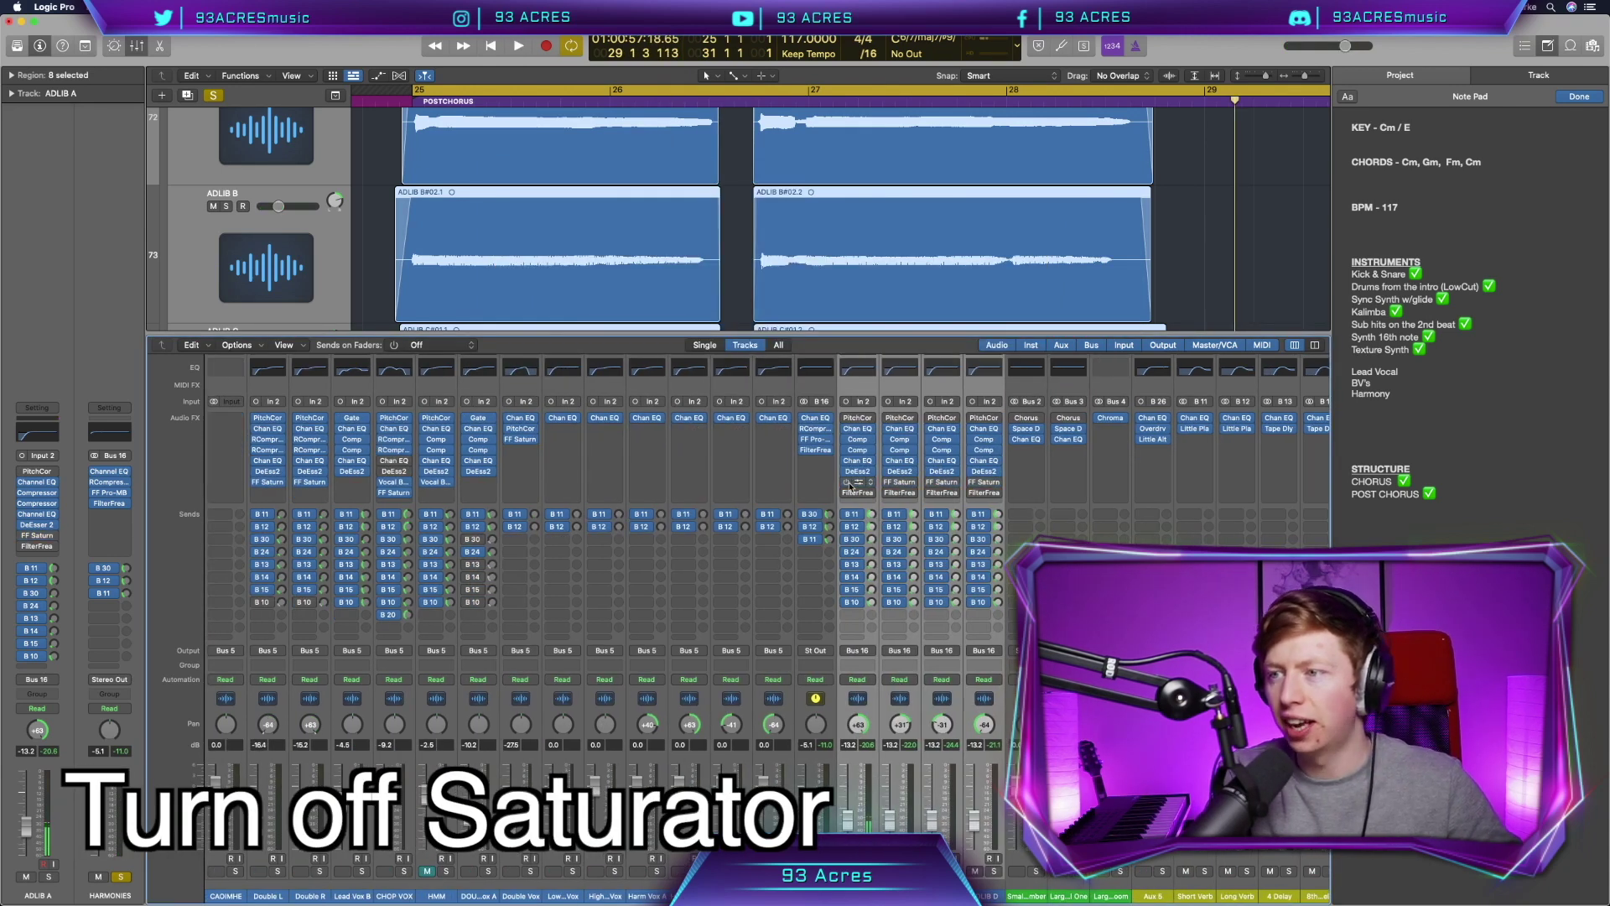
pyautogui.press('space')
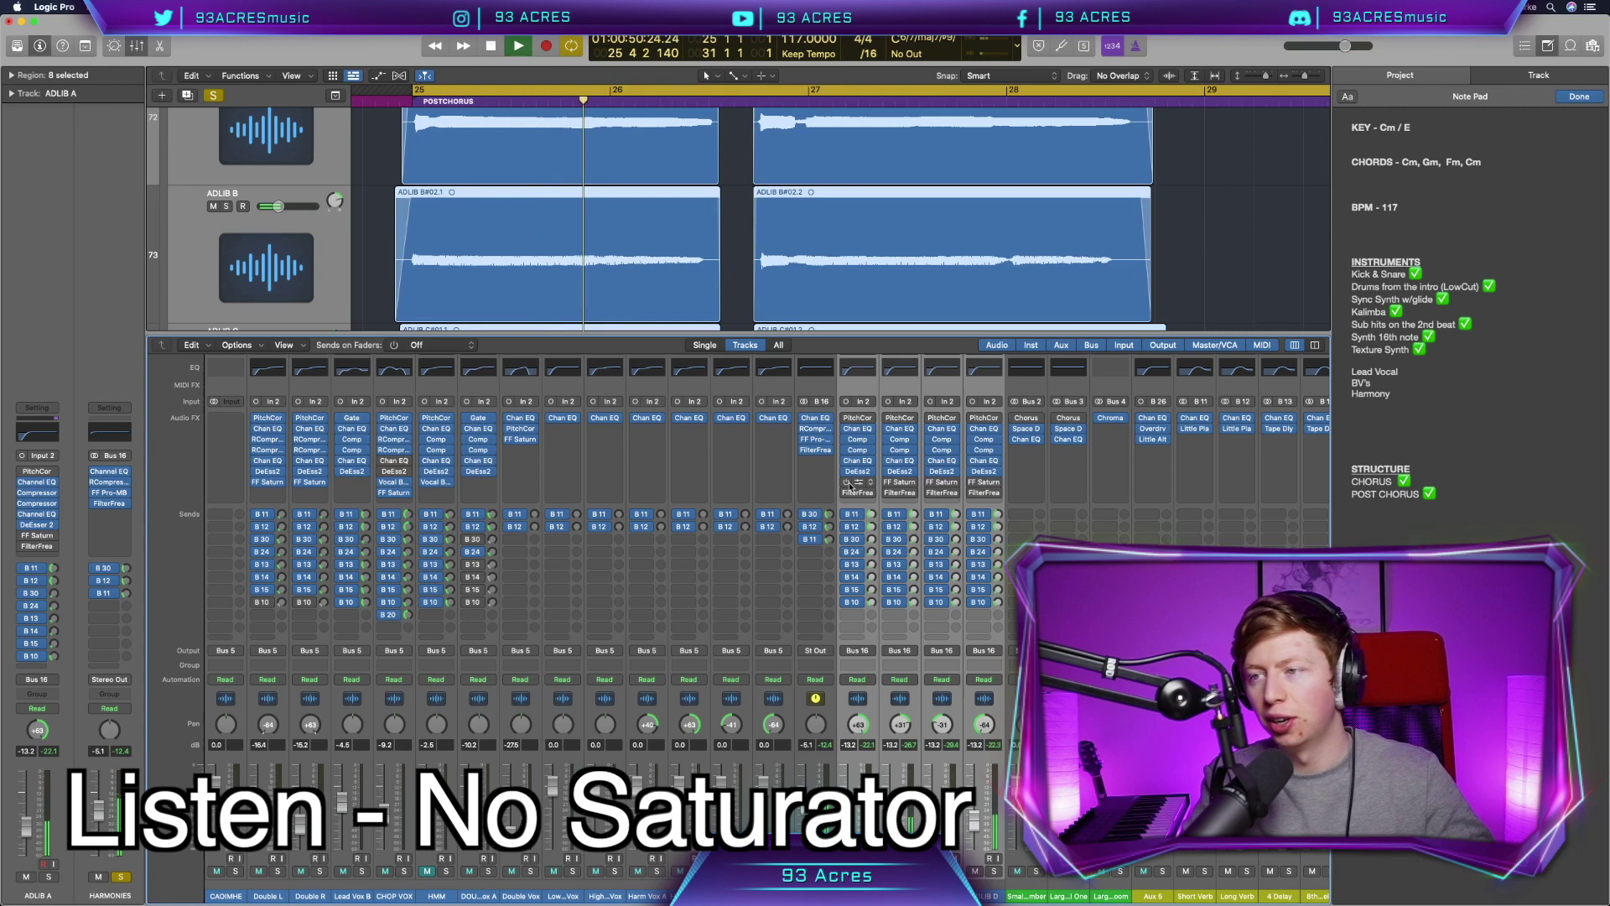
pyautogui.hscroll(-6, 820, 457)
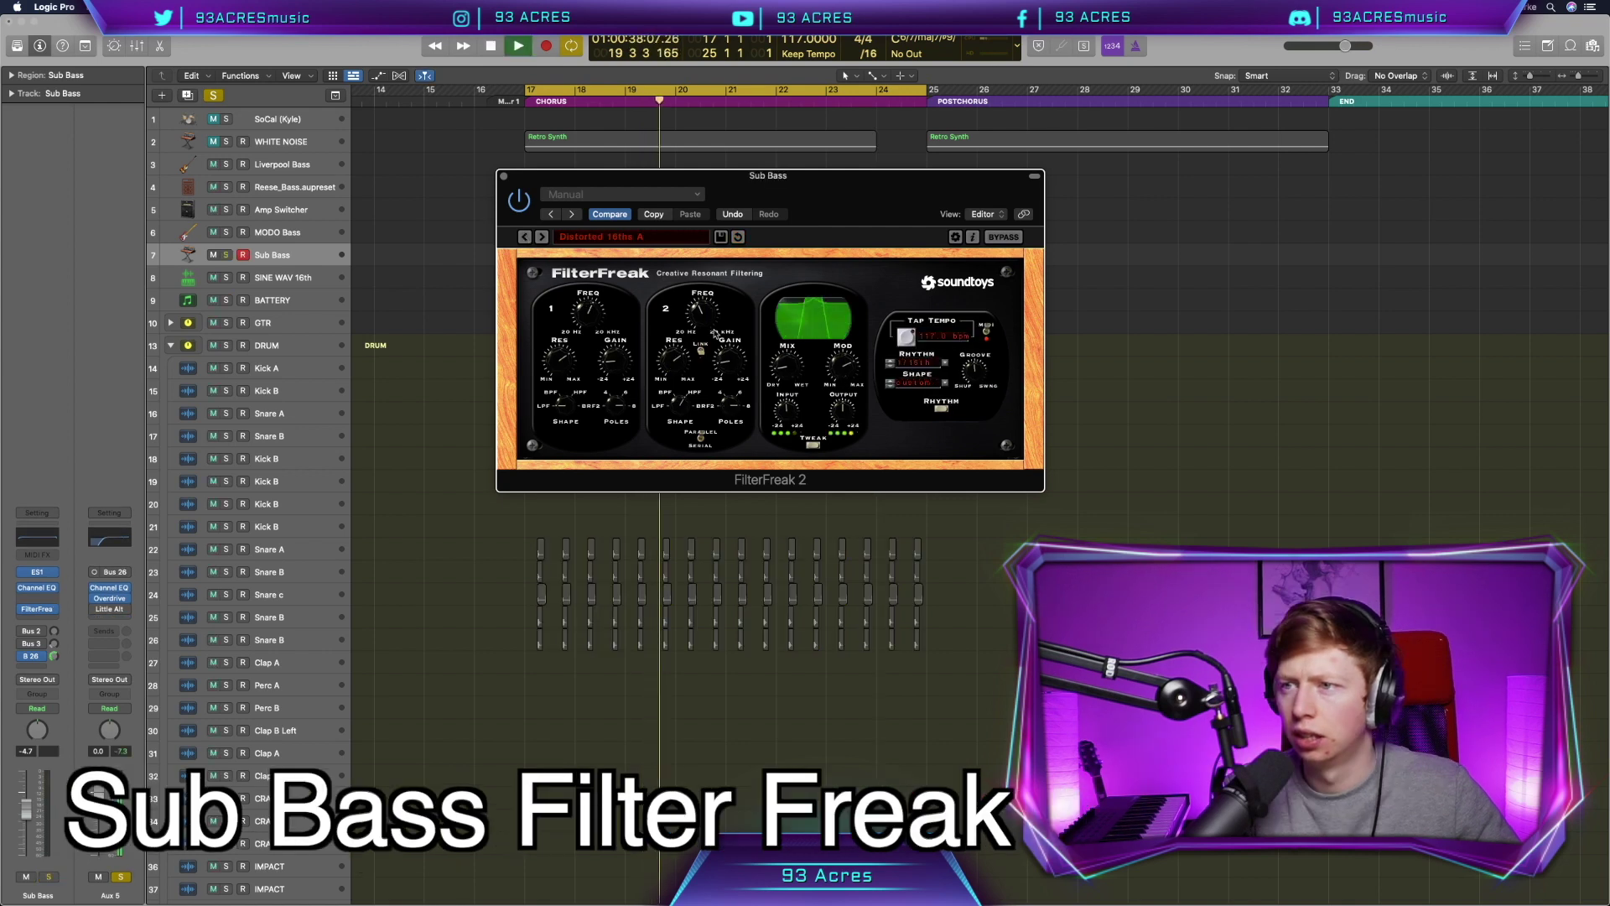
# Step: Adjust the Sub Bass FilterFreak mix, stop playback, and repeat the eight-bar drum section with Cmd+R
pyautogui.moveTo(786, 366); pyautogui.dragTo(788, 373)
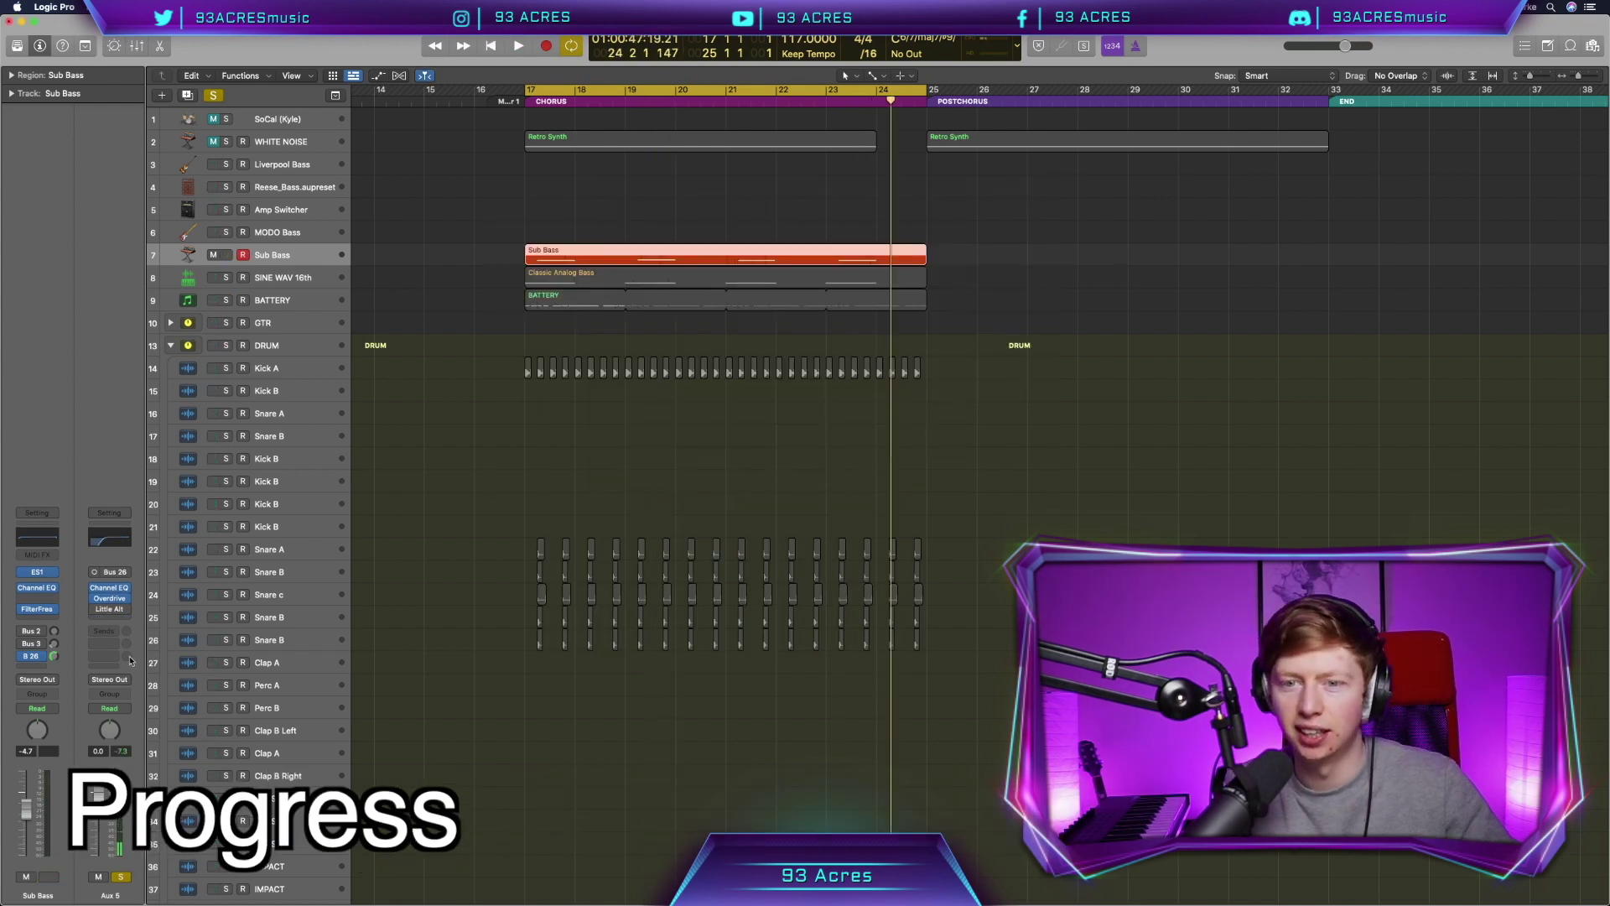
pyautogui.press('space')
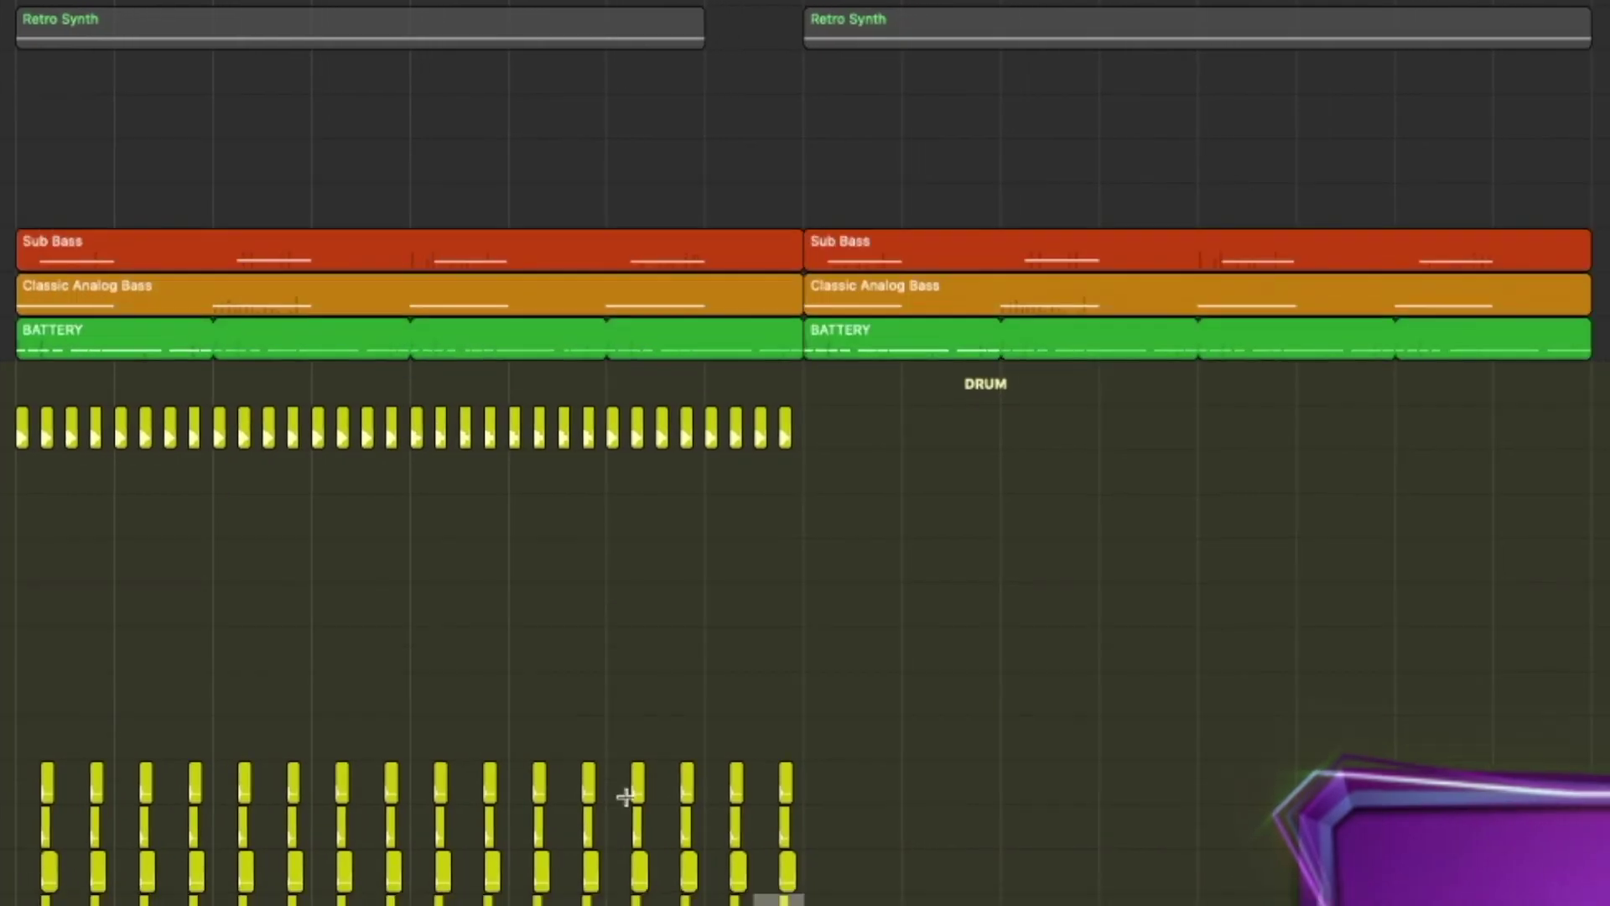
pyautogui.moveTo(849, 878); pyautogui.dragTo(63, 340)
pyautogui.press('super+r')
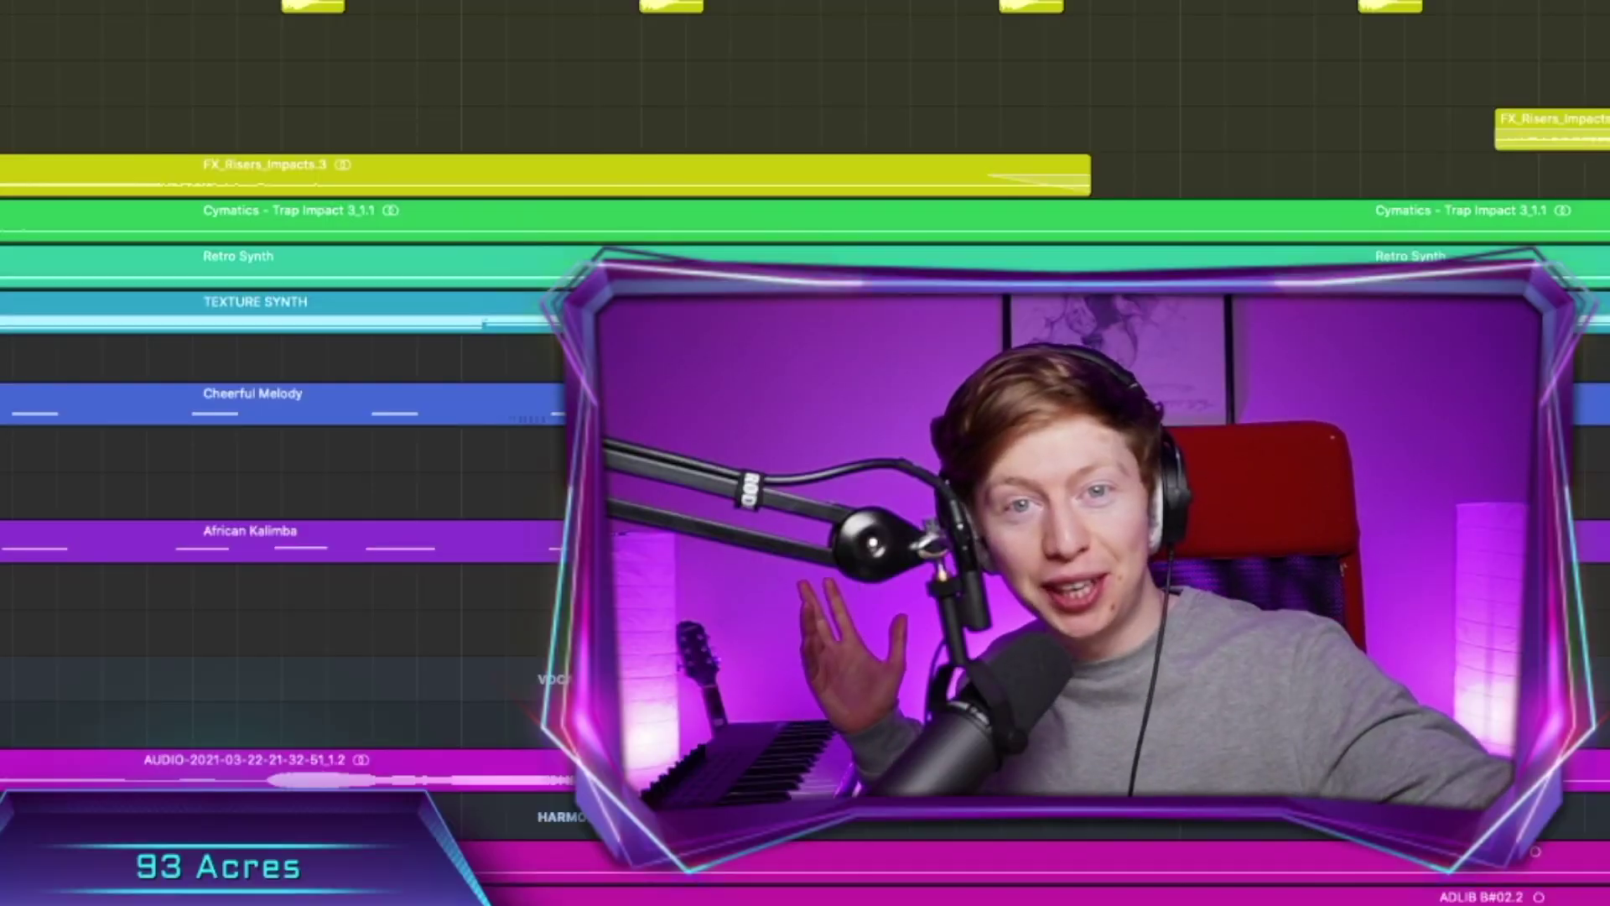